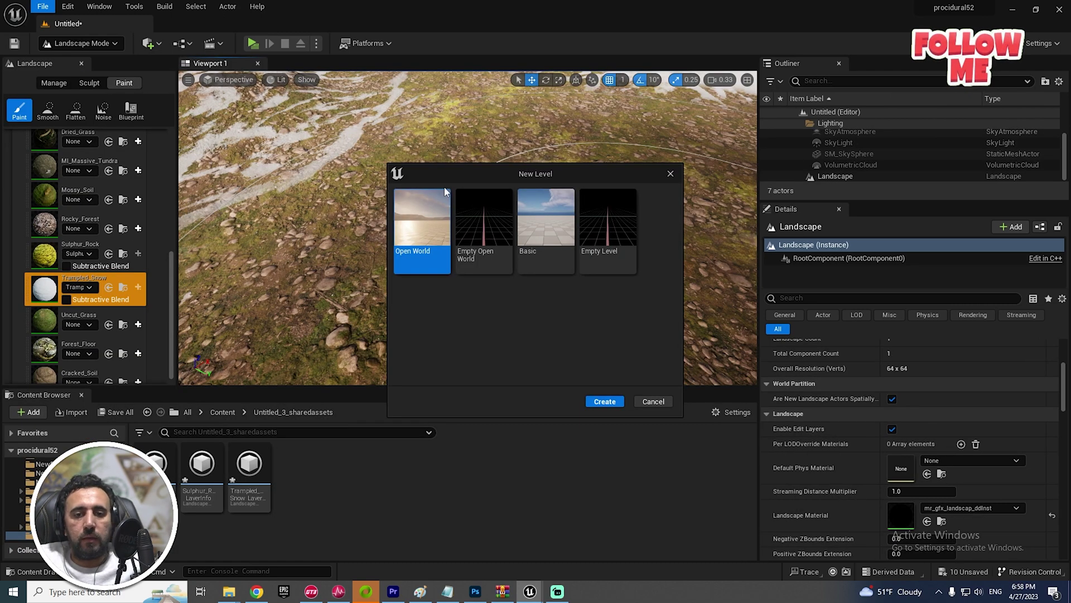
# Start a new Basic level without saving the current one.
pyautogui.click(654, 401)
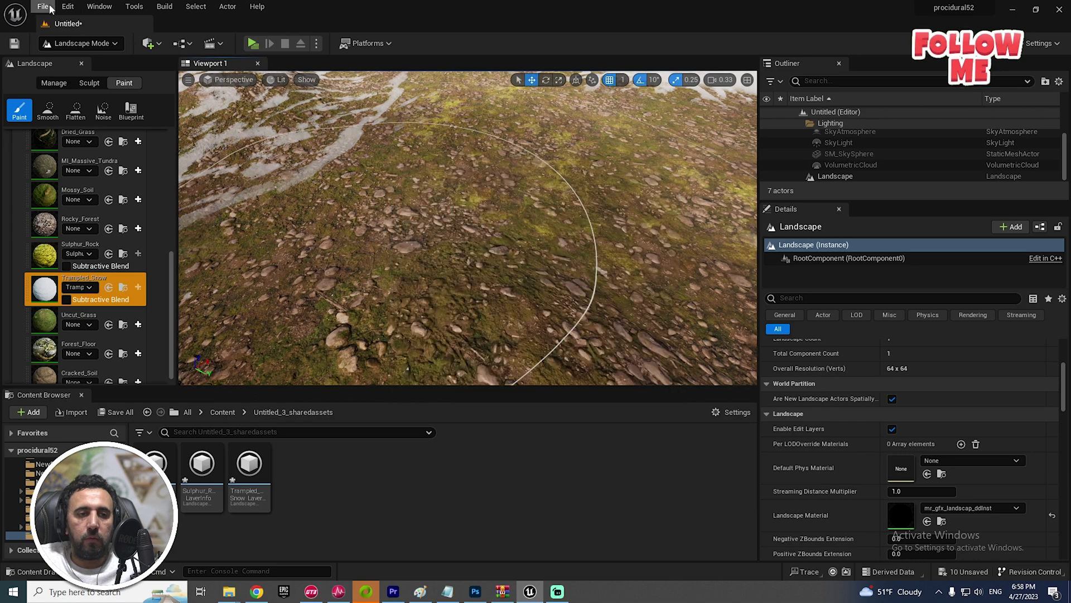
pyautogui.click(43, 6)
pyautogui.click(216, 72)
pyautogui.doubleClick(529, 207)
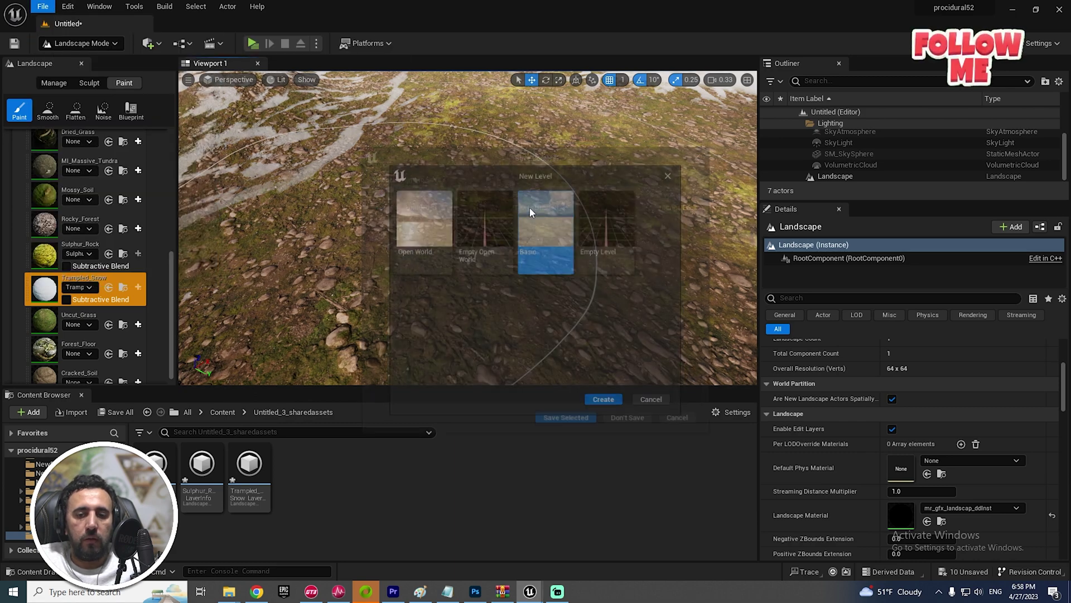
pyautogui.click(630, 422)
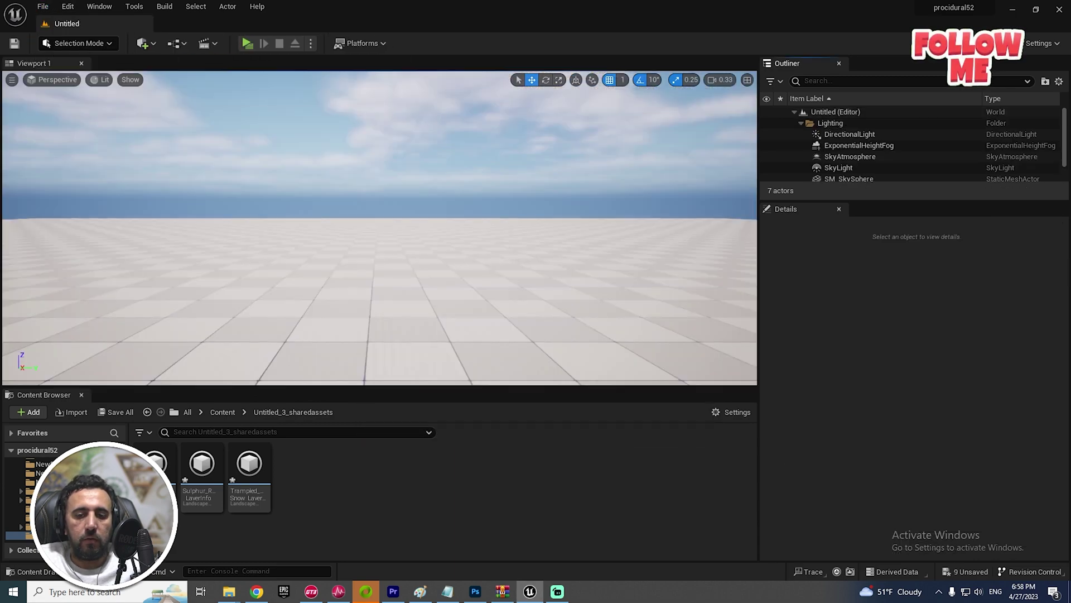
pyautogui.moveTo(378, 251); pyautogui.dragTo(352, 277, button='right')
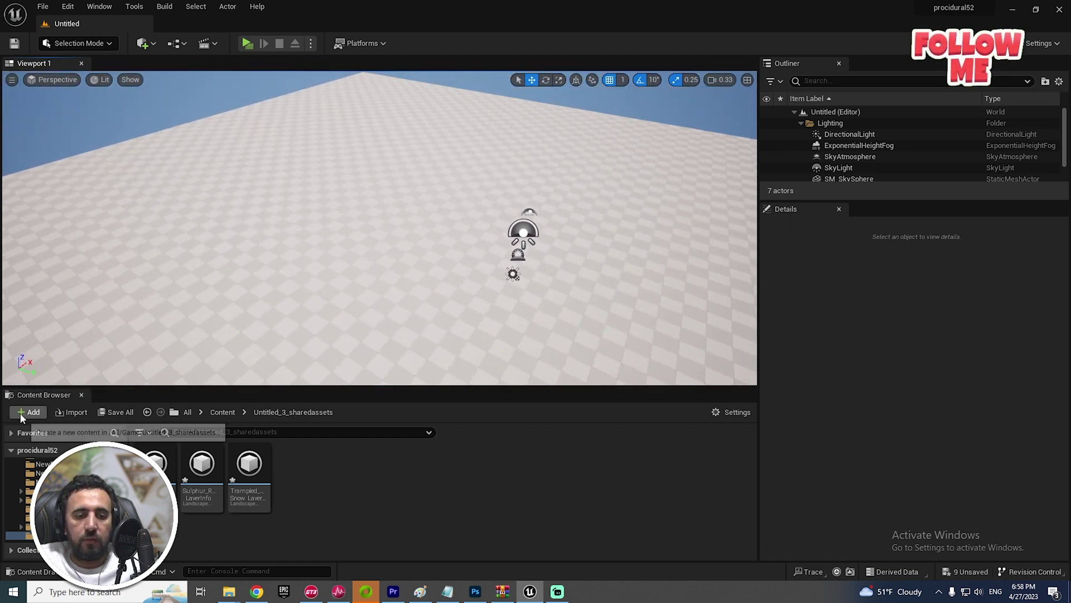
# Create a new folder in the Content Browser and enter it.
pyautogui.rightClick(51, 452)
pyautogui.click(101, 219)
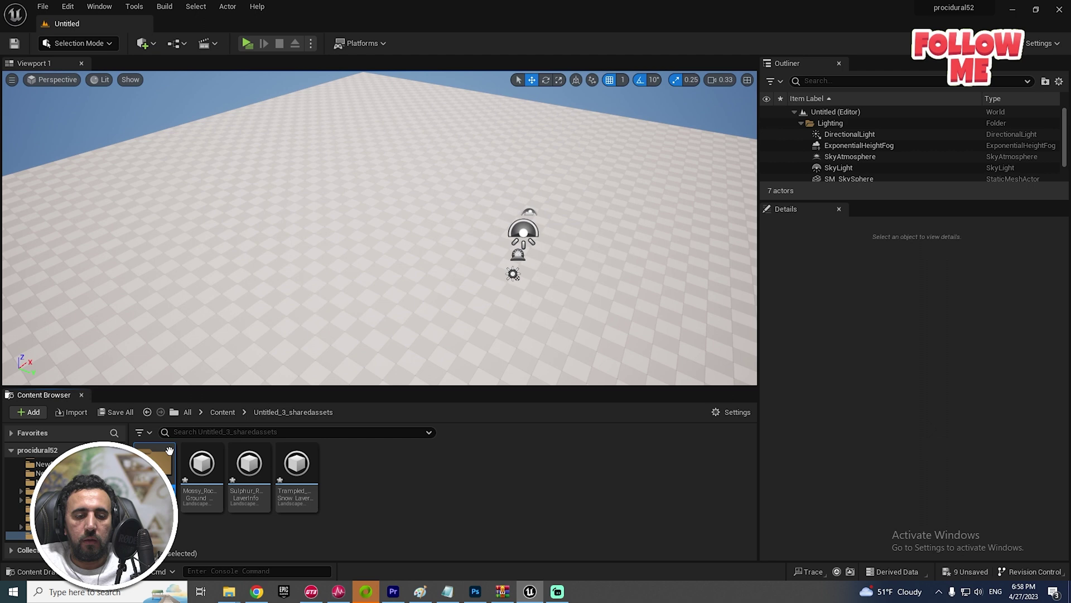
pyautogui.doubleClick(163, 463)
# Enable the Procedural Content Generation Framework plugin from Edit > Plugins.
pyautogui.click(68, 6)
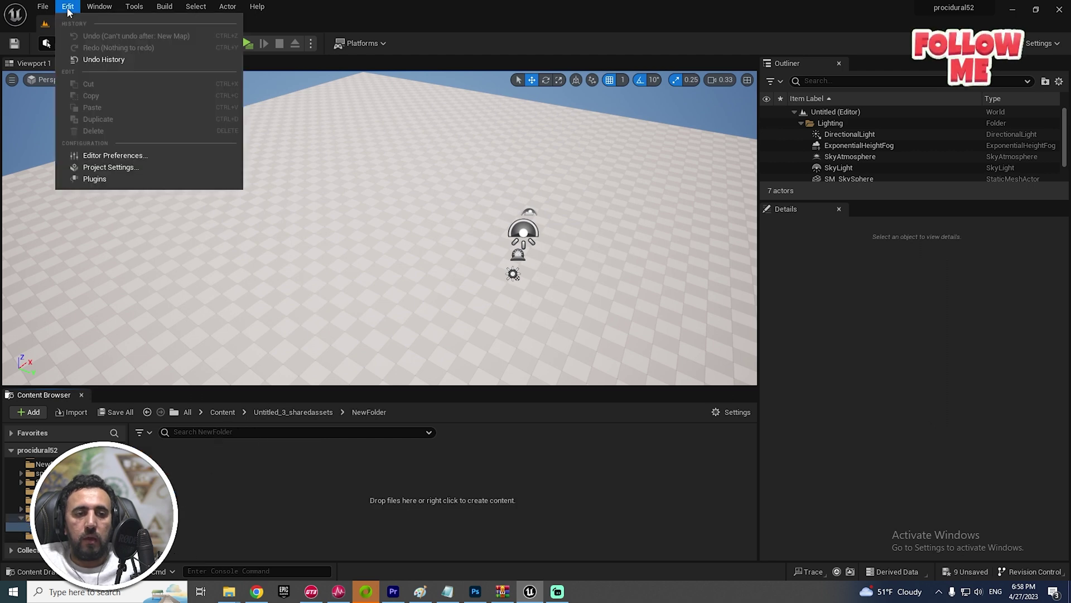
pyautogui.click(102, 178)
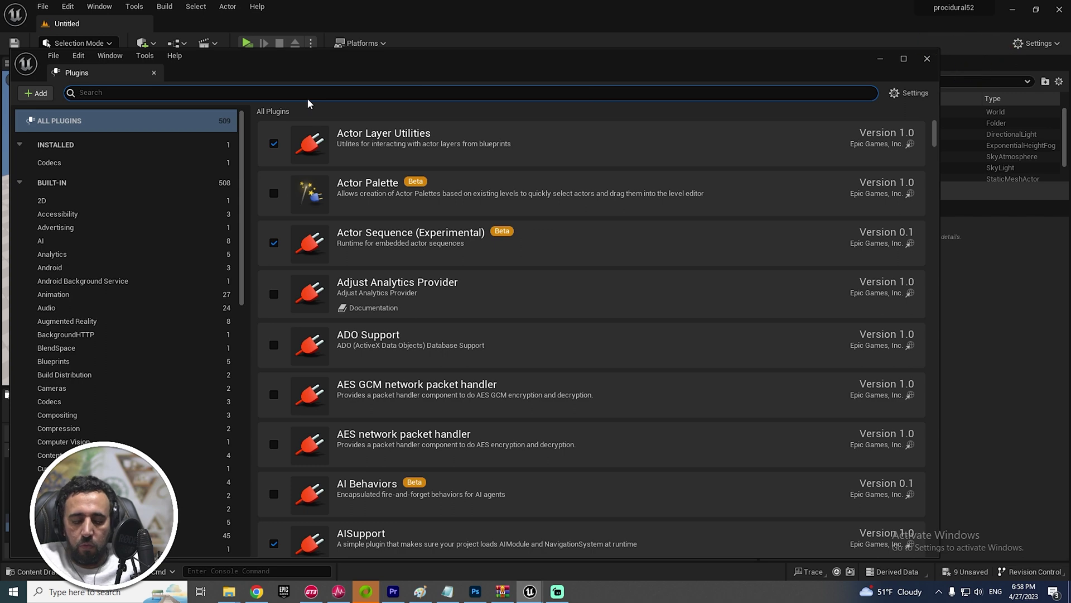
pyautogui.write('Proc')
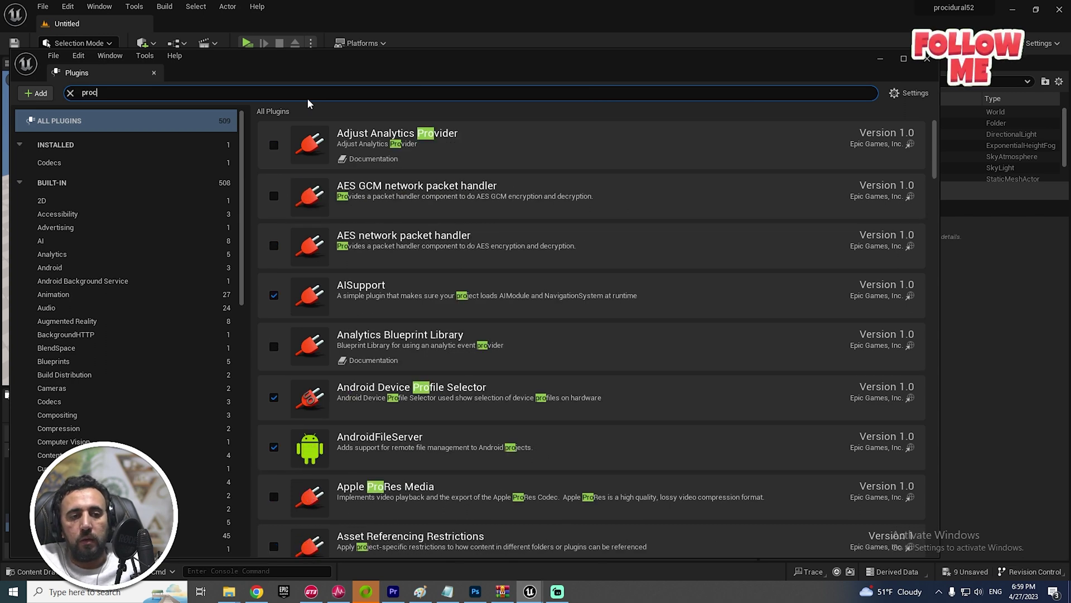
pyautogui.write('edural')
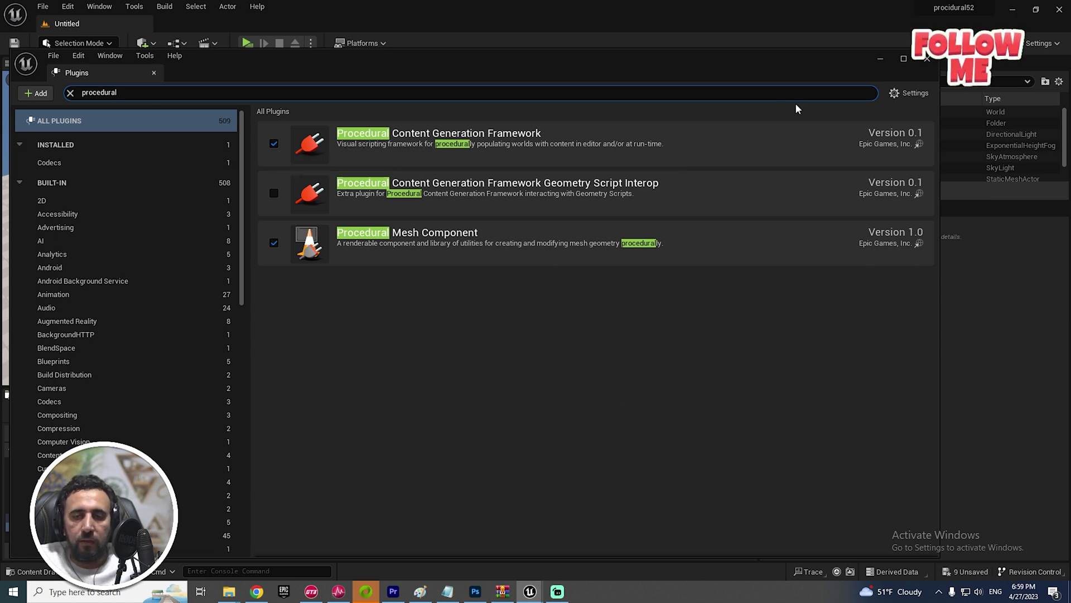
pyautogui.click(926, 60)
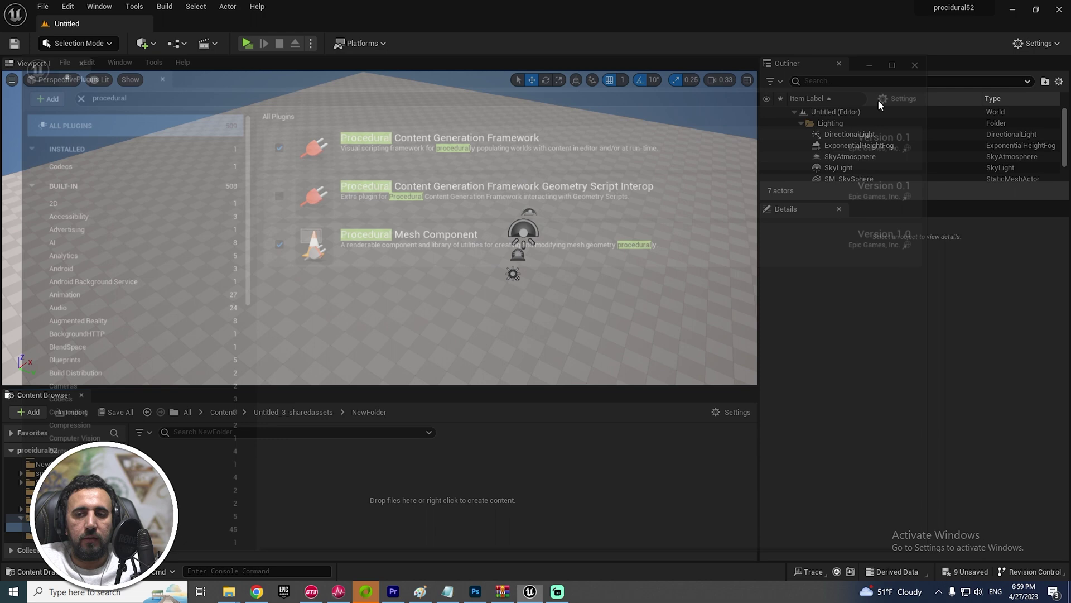
# Create a new PCG Graph asset in the content folder.
pyautogui.moveTo(379, 228); pyautogui.dragTo(380, 193, button='right')
pyautogui.rightClick(260, 475)
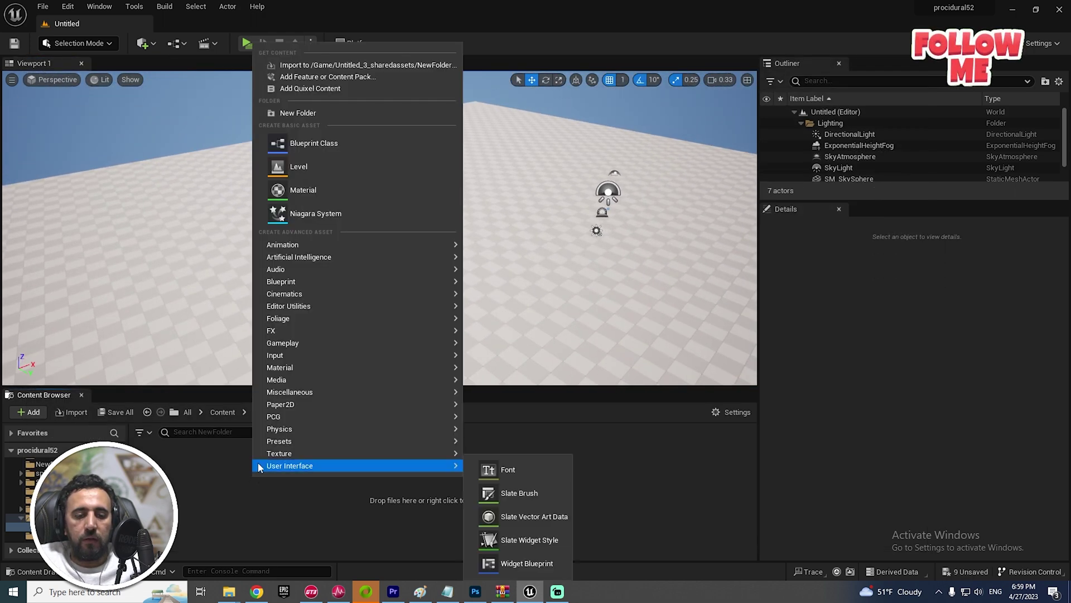
pyautogui.click(174, 489)
pyautogui.rightClick(173, 488)
pyautogui.moveTo(194, 423)
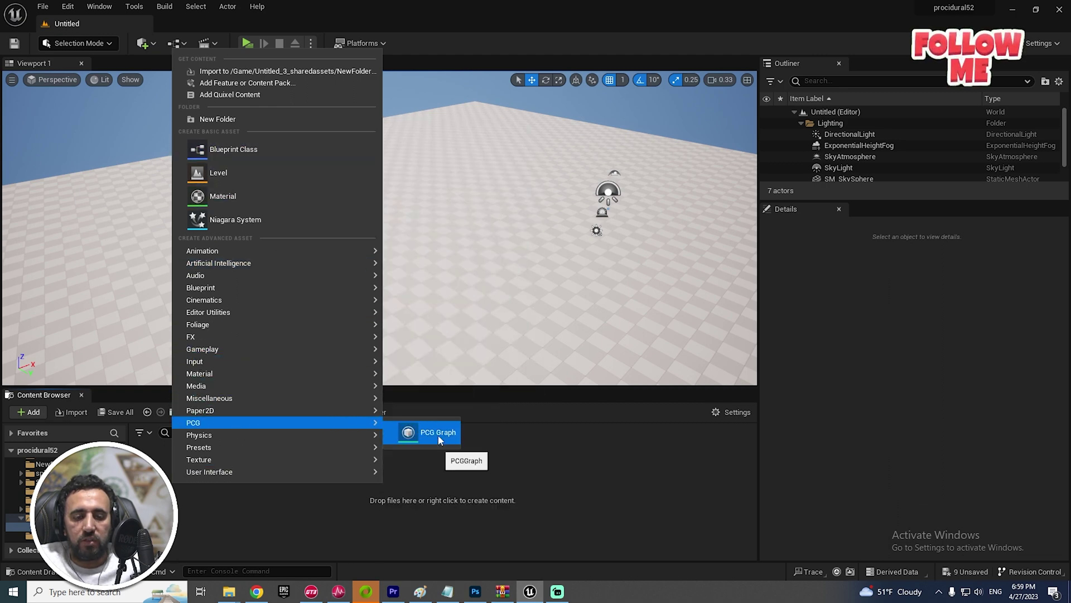
pyautogui.click(438, 433)
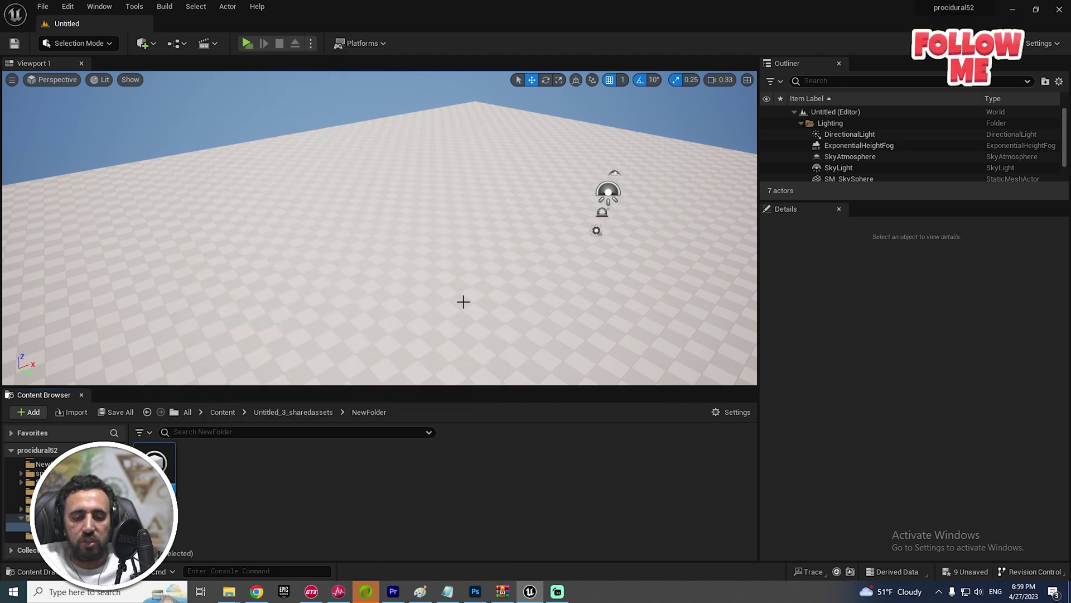
pyautogui.rightClick(311, 483)
# Switch to Landscape Mode and create a new landscape.
pyautogui.click(144, 43)
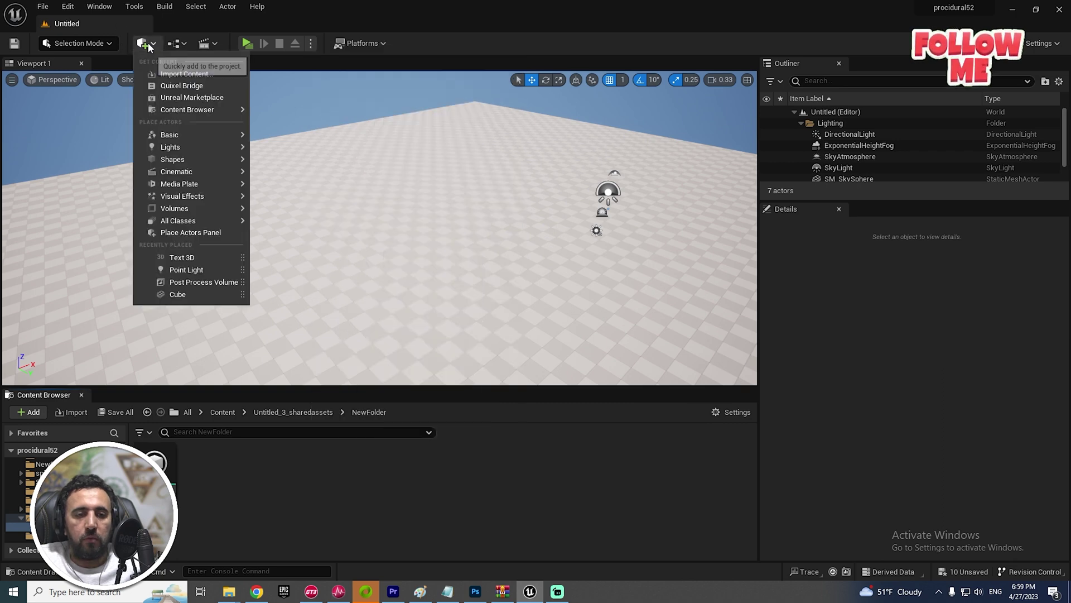
pyautogui.click(99, 45)
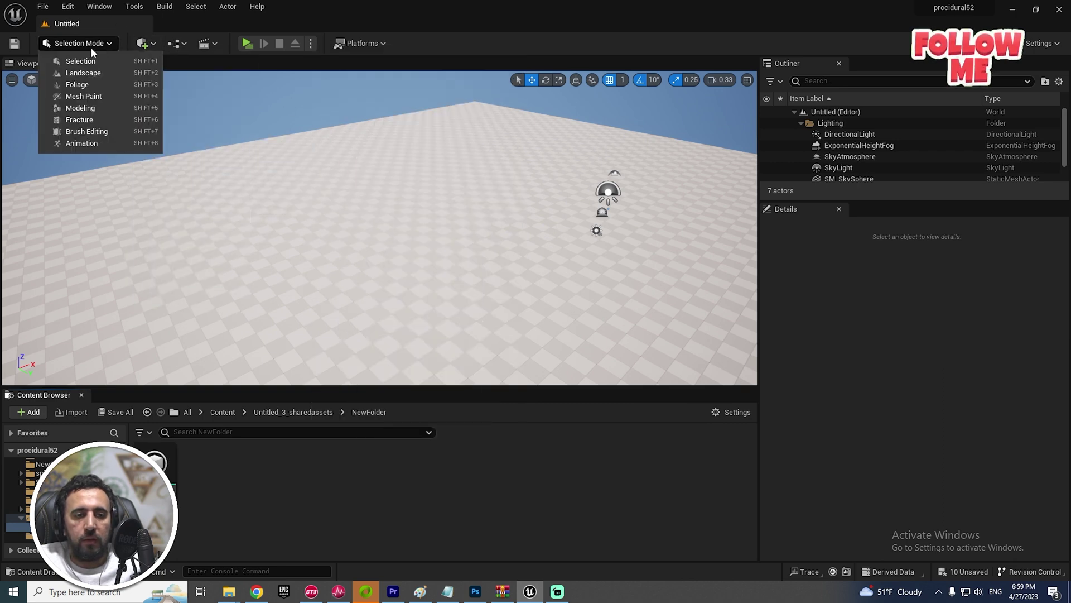
pyautogui.click(95, 74)
pyautogui.scroll(-1, 84, 252)
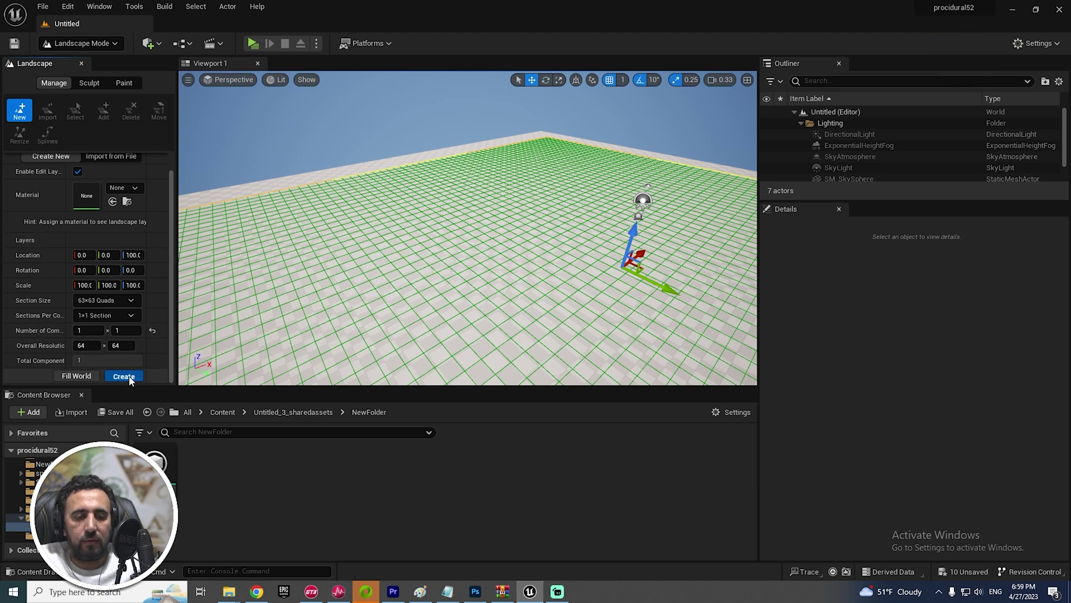
pyautogui.click(124, 376)
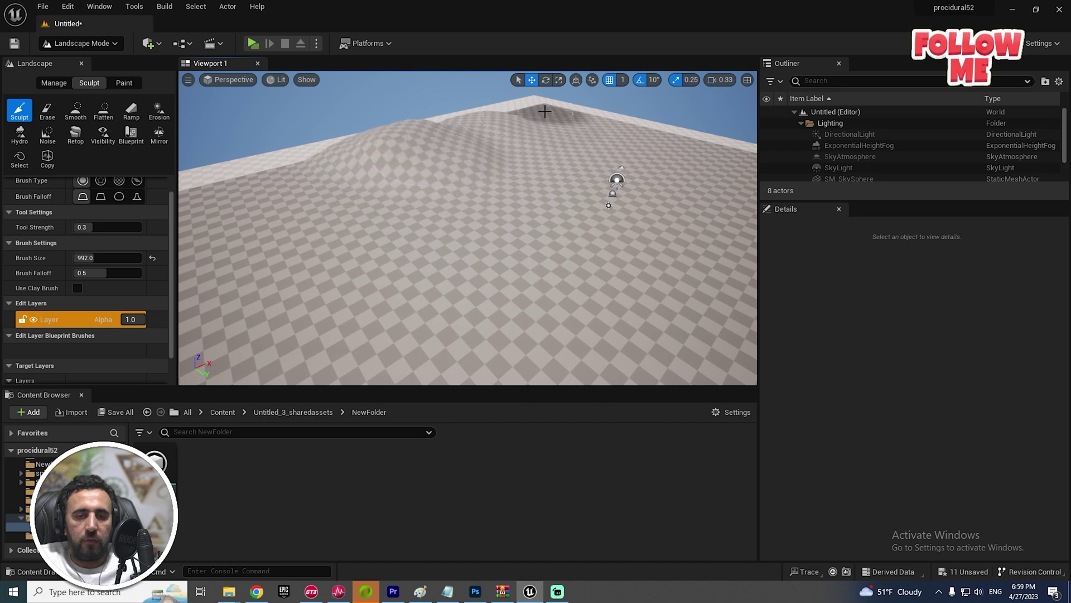
# Sculpt bumps, hills and a raised ridge into the landscape.
pyautogui.moveTo(429, 151)
pyautogui.mouseDown(button='right')
pyautogui.moveTo(477, 146)
pyautogui.moveTo(291, 149)
pyautogui.mouseUp(button='right')
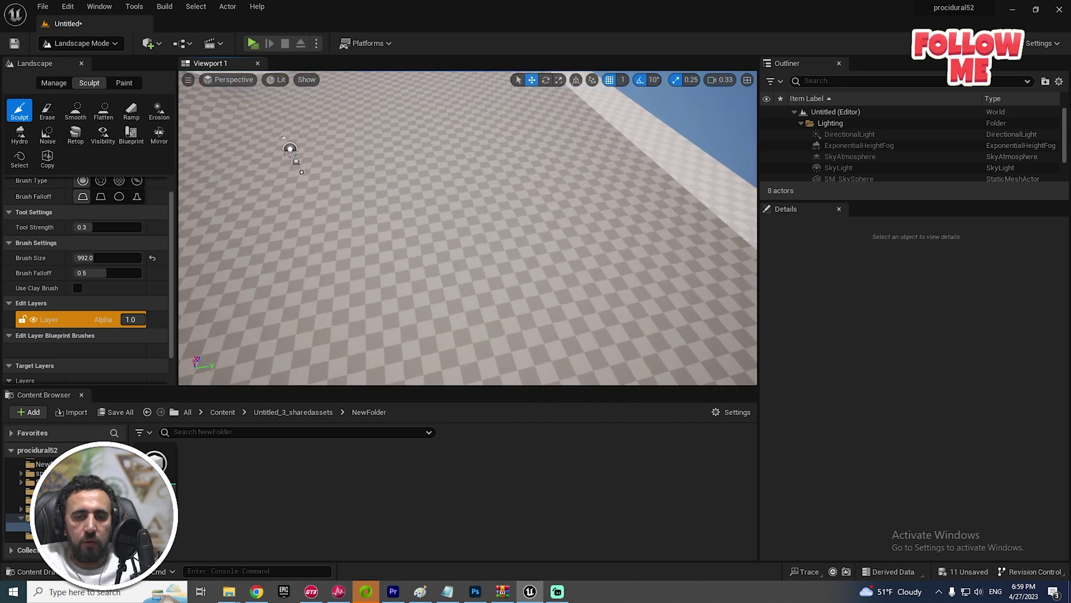
pyautogui.moveTo(290, 148)
pyautogui.mouseDown()
pyautogui.moveTo(363, 115)
pyautogui.moveTo(509, 104)
pyautogui.moveTo(590, 198)
pyautogui.mouseUp()
pyautogui.moveTo(590, 198); pyautogui.dragTo(595, 170, button='right')
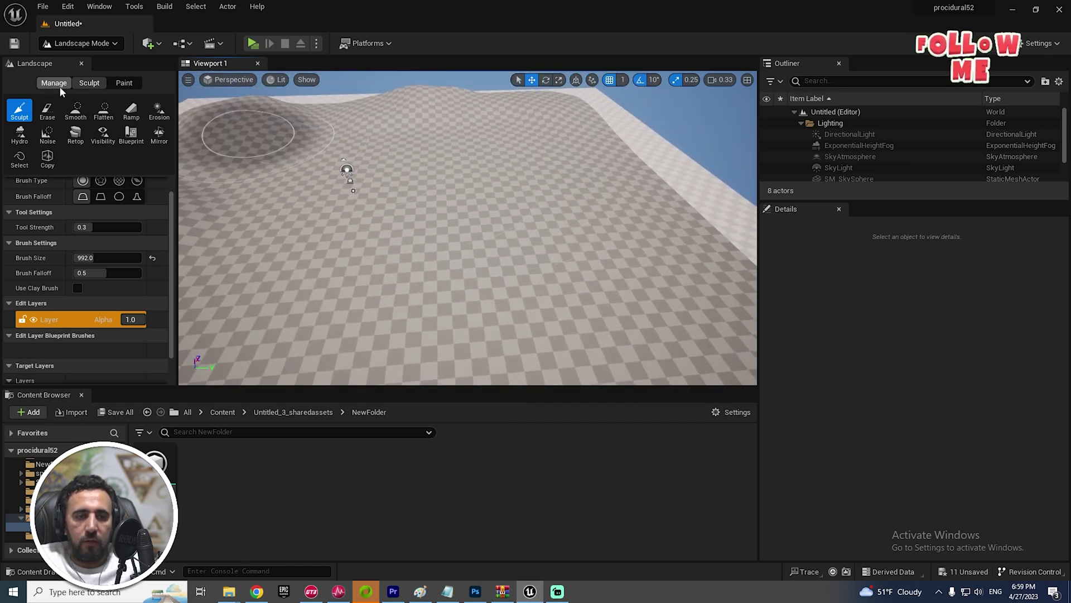
pyautogui.moveTo(595, 169); pyautogui.dragTo(652, 215)
pyautogui.moveTo(652, 216)
pyautogui.mouseDown(button='right')
pyautogui.moveTo(576, 172)
pyautogui.moveTo(526, 239)
pyautogui.moveTo(502, 235)
pyautogui.moveTo(574, 187)
pyautogui.moveTo(469, 251)
pyautogui.moveTo(354, 210)
pyautogui.mouseUp(button='right')
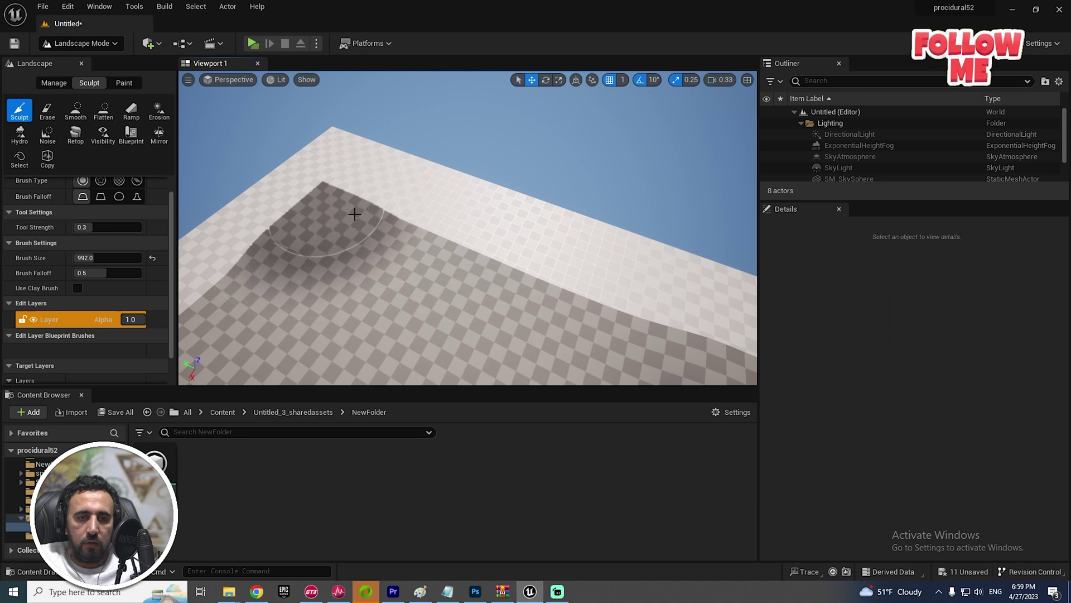
pyautogui.moveTo(353, 210); pyautogui.dragTo(402, 251)
pyautogui.moveTo(402, 251); pyautogui.dragTo(436, 235, button='right')
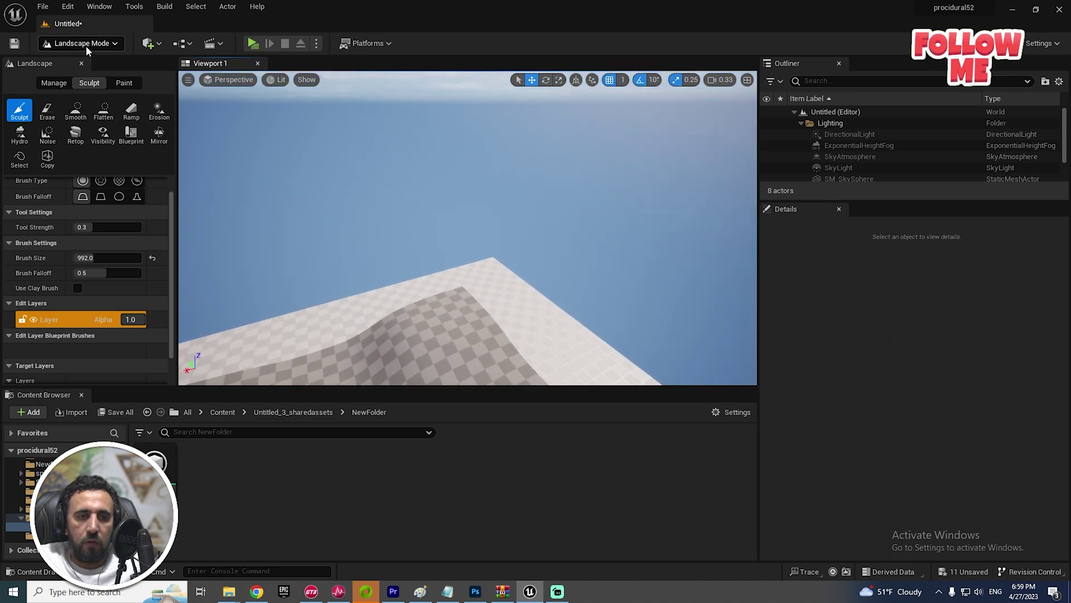
# In Selection Mode, place the PCG graph as a volume over the landscape.
pyautogui.click(87, 46)
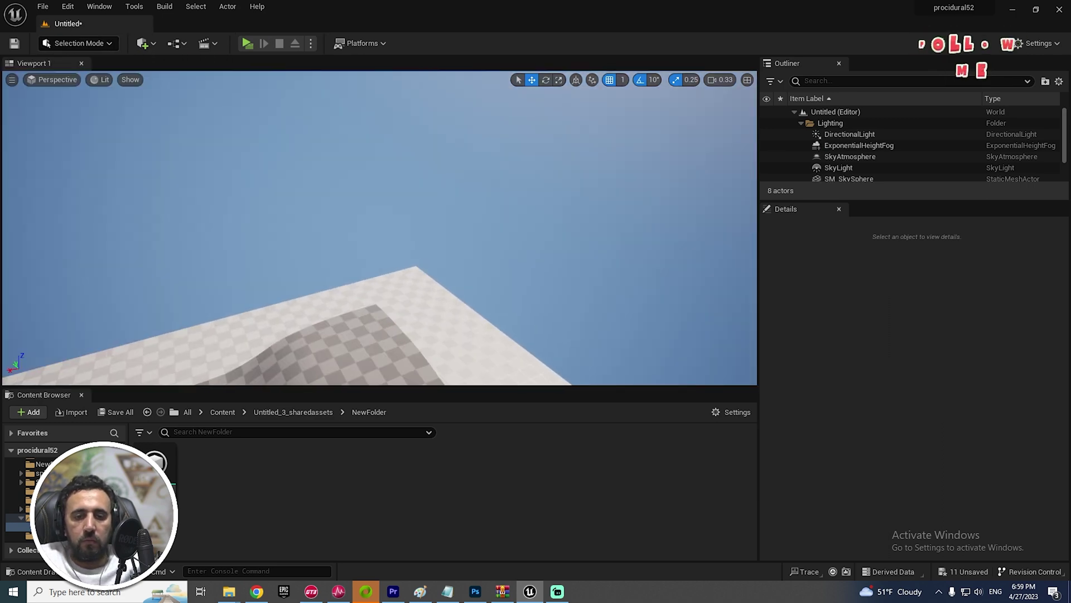
pyautogui.moveTo(136, 187); pyautogui.dragTo(296, 223, button='right')
pyautogui.click(323, 376)
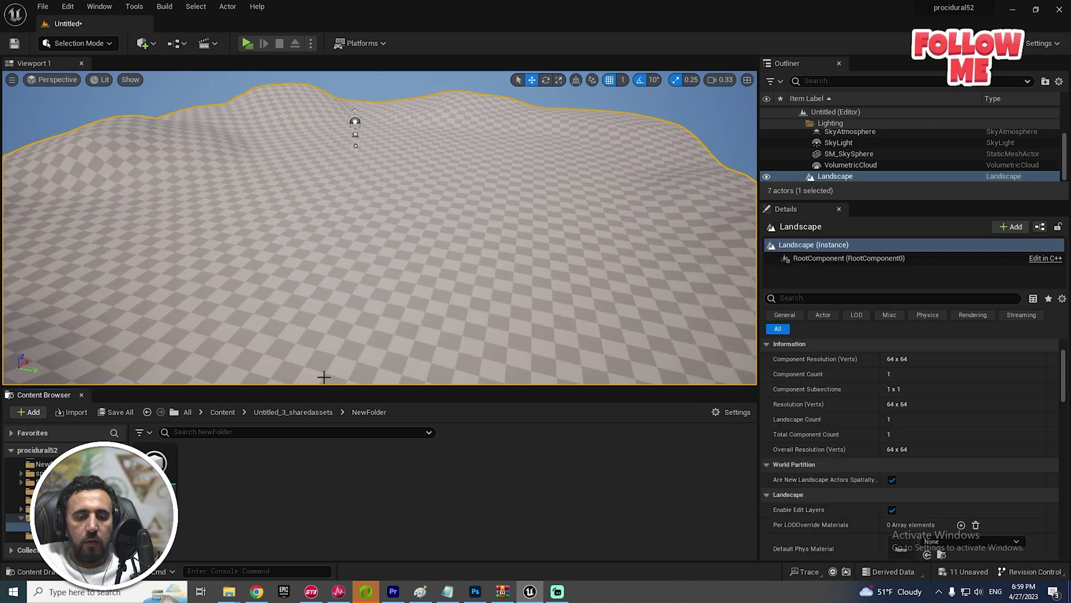
pyautogui.moveTo(159, 473); pyautogui.dragTo(339, 219)
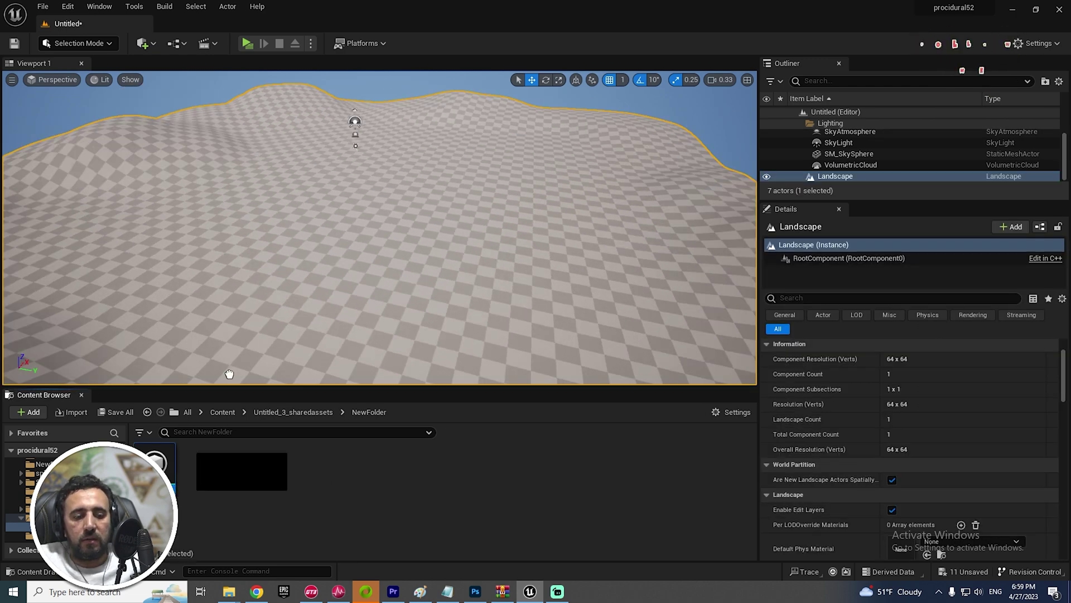
pyautogui.moveTo(383, 175); pyautogui.dragTo(383, 175, button='right')
# Spread the Input and Output nodes apart and expand the Input node's pins.
pyautogui.rightClick(254, 500)
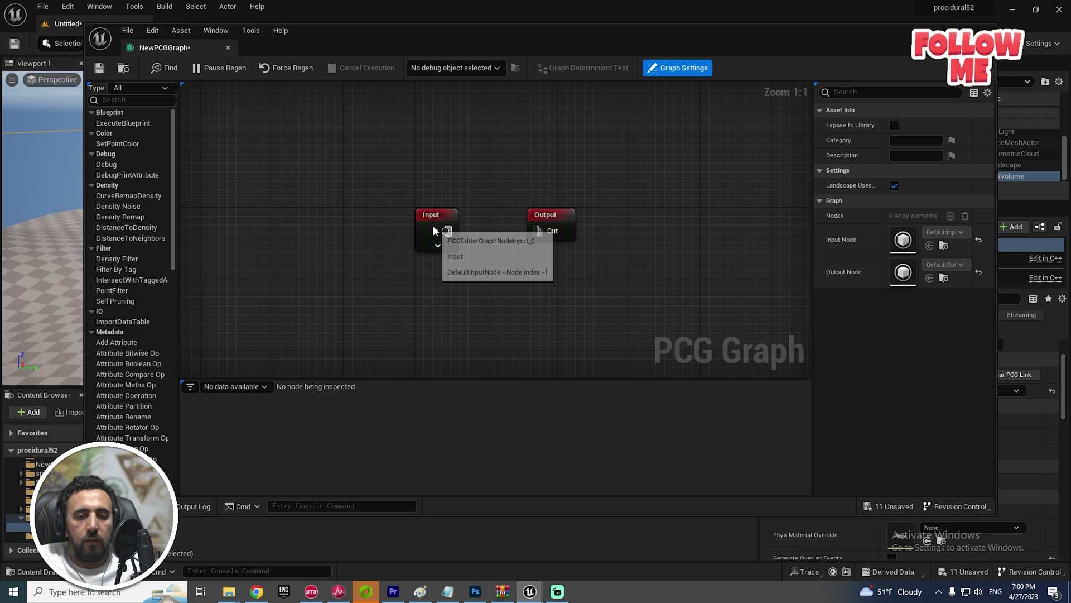
pyautogui.moveTo(430, 215); pyautogui.dragTo(266, 181)
pyautogui.moveTo(550, 219); pyautogui.dragTo(777, 175)
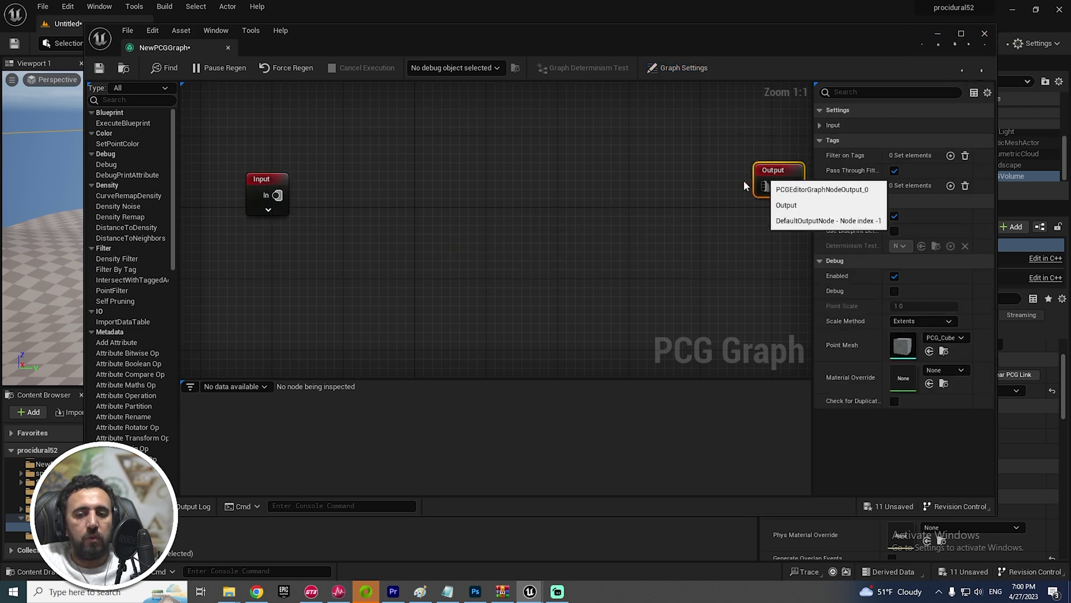
pyautogui.moveTo(488, 227); pyautogui.dragTo(522, 245, button='right')
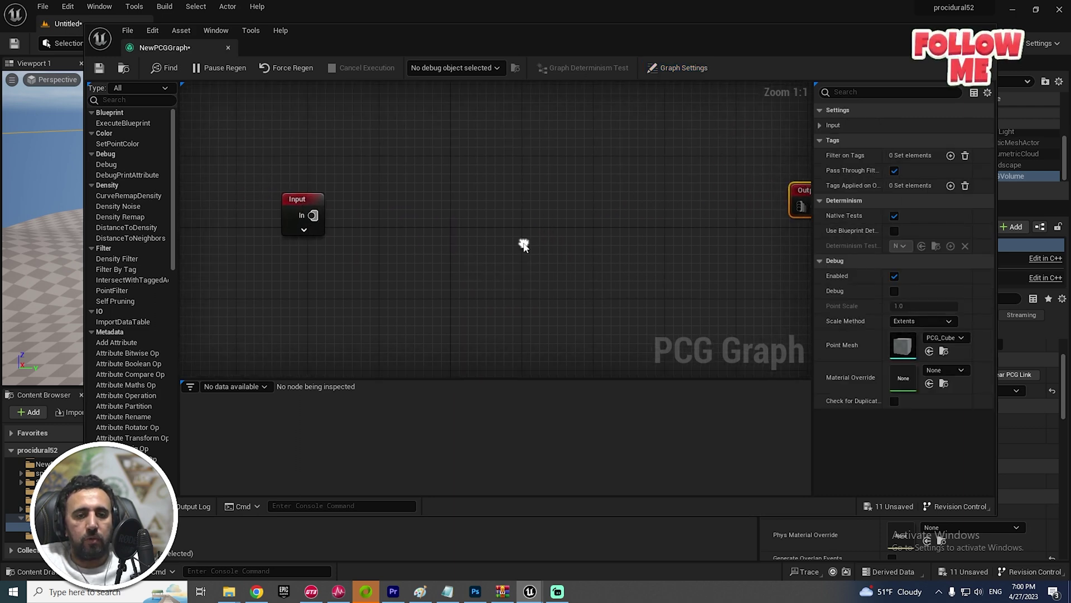
pyautogui.click(304, 229)
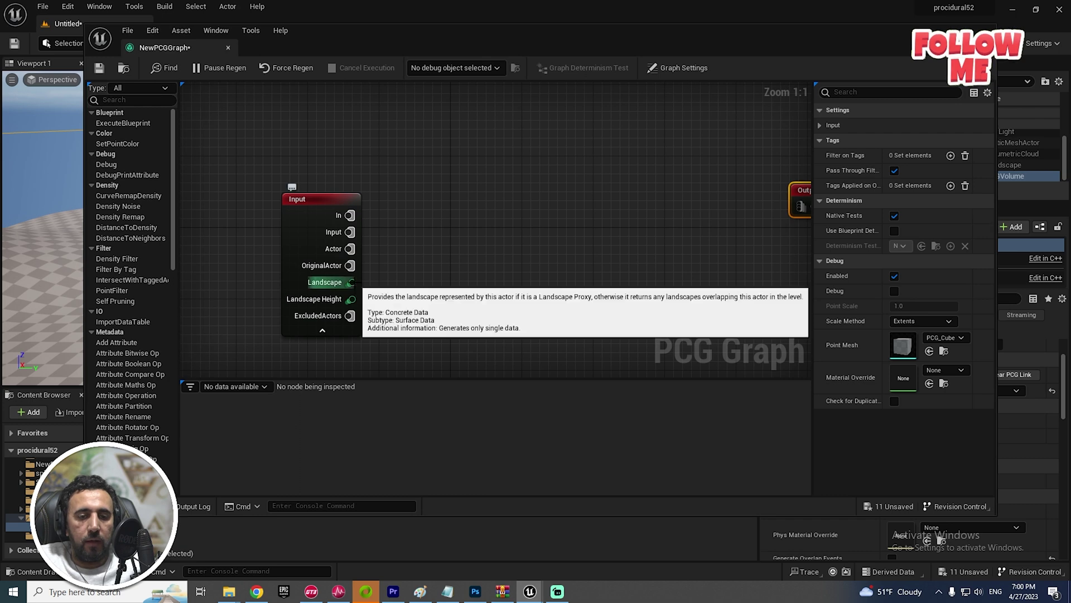
pyautogui.moveTo(351, 282); pyautogui.dragTo(373, 273)
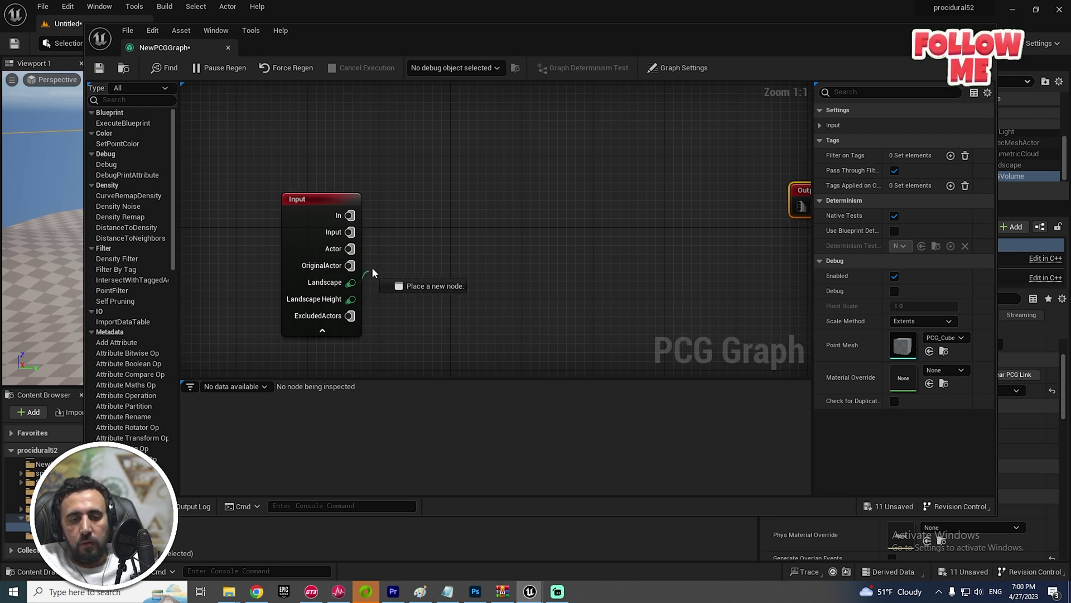
pyautogui.click(417, 238)
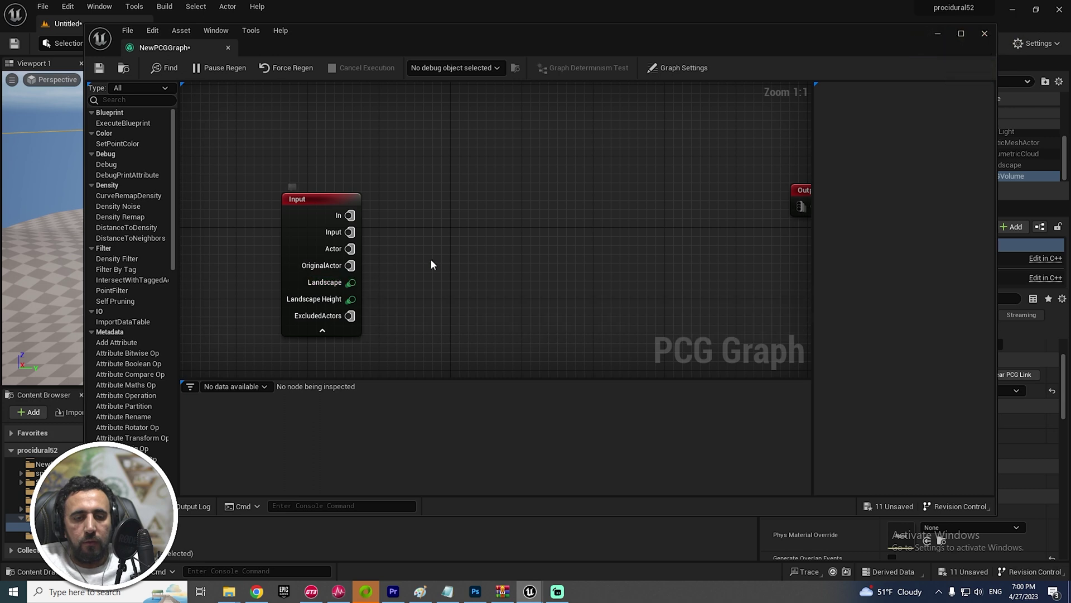
# Add a Surface Sampler node and connect Input's Landscape pin to it.
pyautogui.rightClick(422, 234)
pyautogui.write('sur')
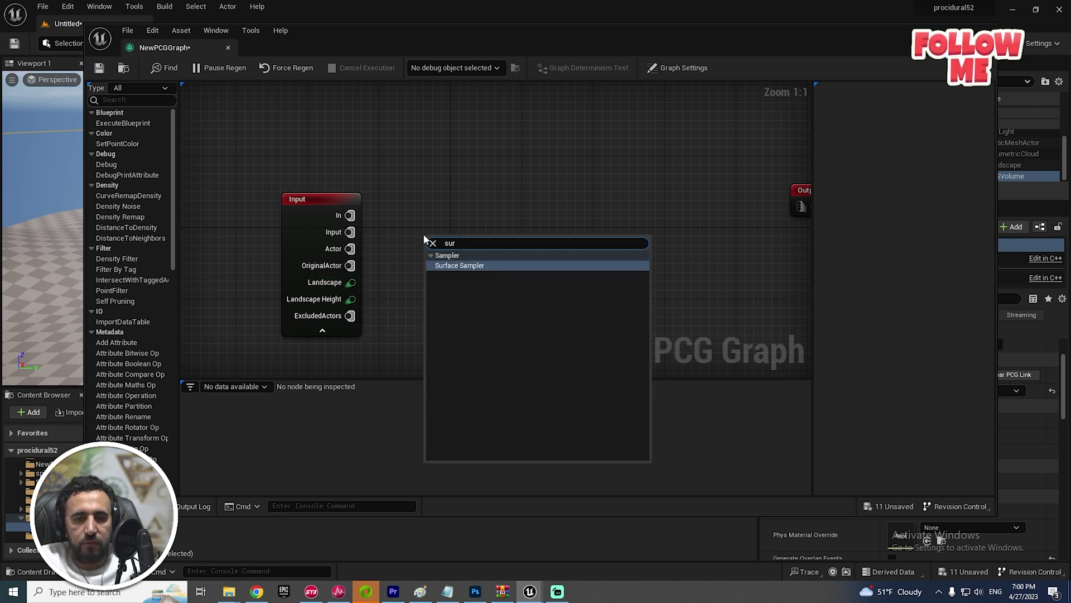
pyautogui.click(461, 266)
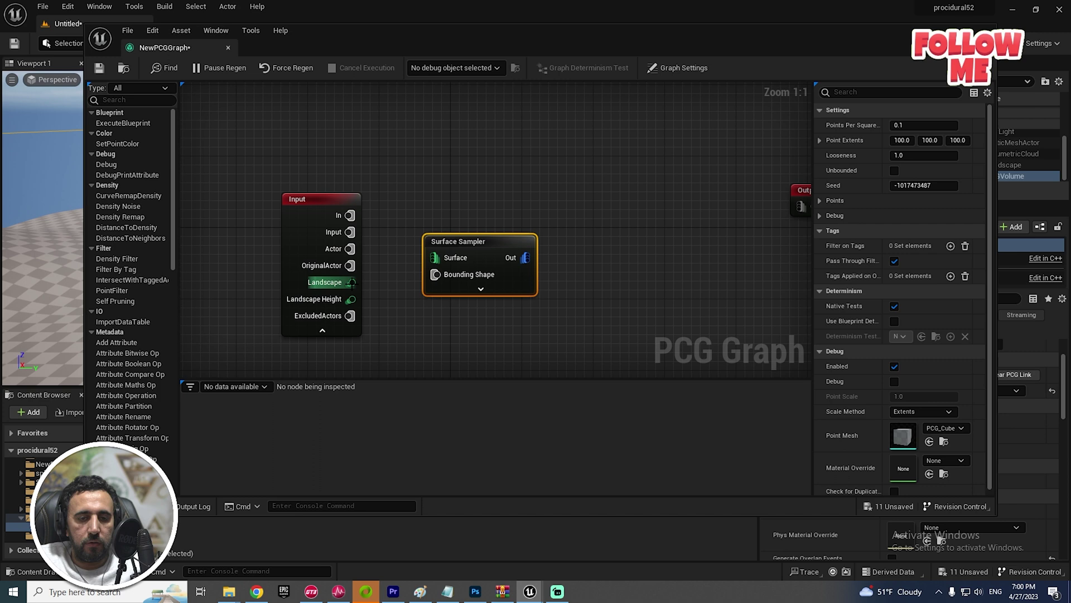
pyautogui.moveTo(350, 282); pyautogui.dragTo(419, 269)
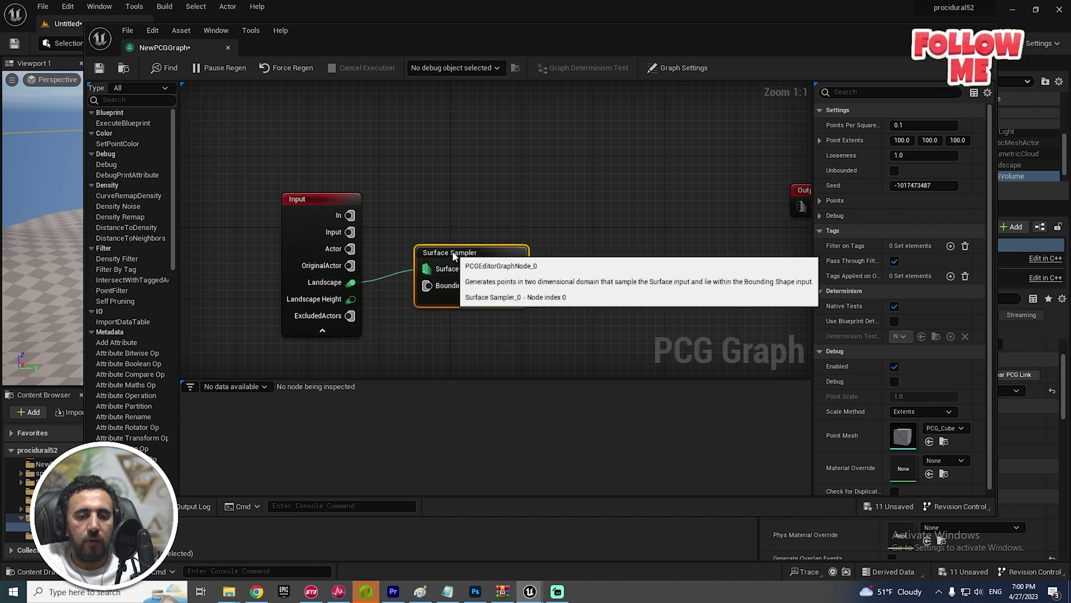
pyautogui.click(508, 189)
pyautogui.moveTo(508, 190); pyautogui.dragTo(448, 125, button='right')
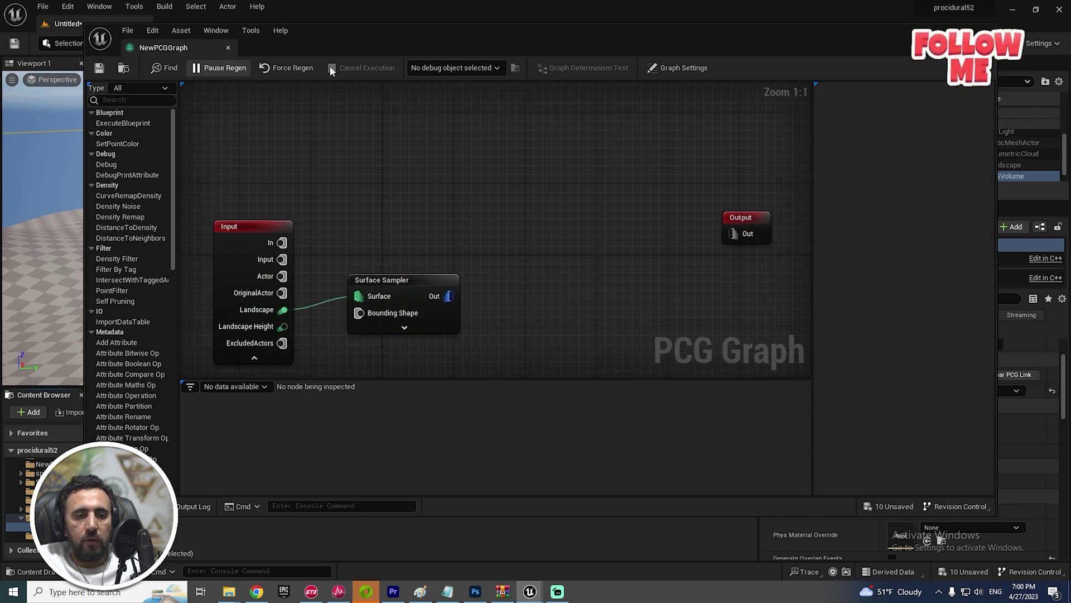
pyautogui.moveTo(335, 47); pyautogui.dragTo(617, 74)
pyautogui.moveTo(251, 209); pyautogui.dragTo(227, 194, button='right')
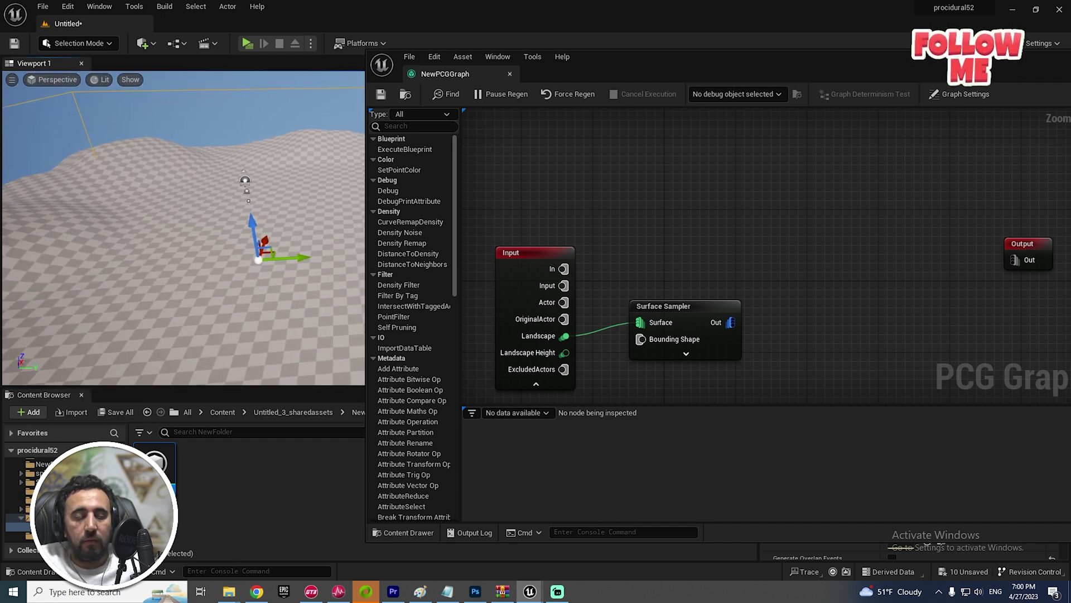
# Turn on Surface Sampler debug preview and slide the PCG volume across the landscape.
pyautogui.moveTo(846, 214); pyautogui.dragTo(787, 147, button='right')
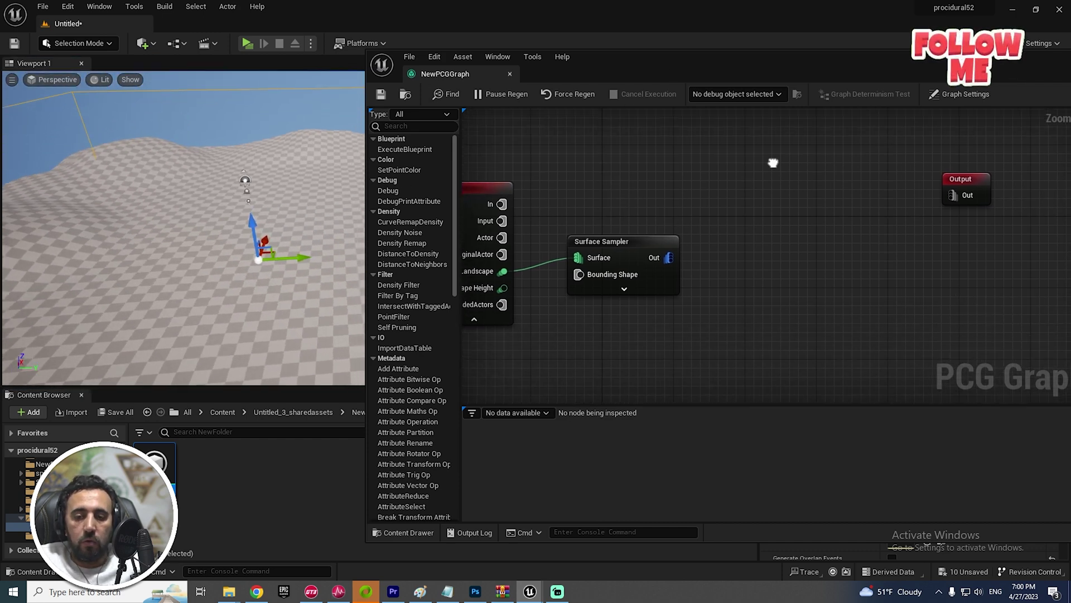
pyautogui.rightClick(626, 238)
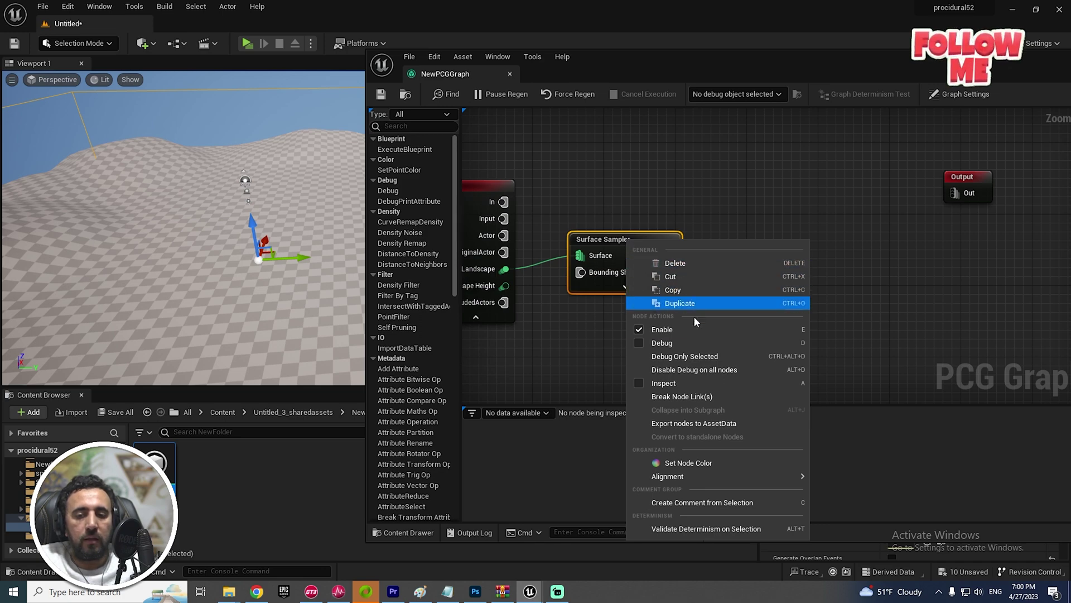
pyautogui.click(670, 342)
pyautogui.moveTo(233, 253); pyautogui.dragTo(243, 252, button='right')
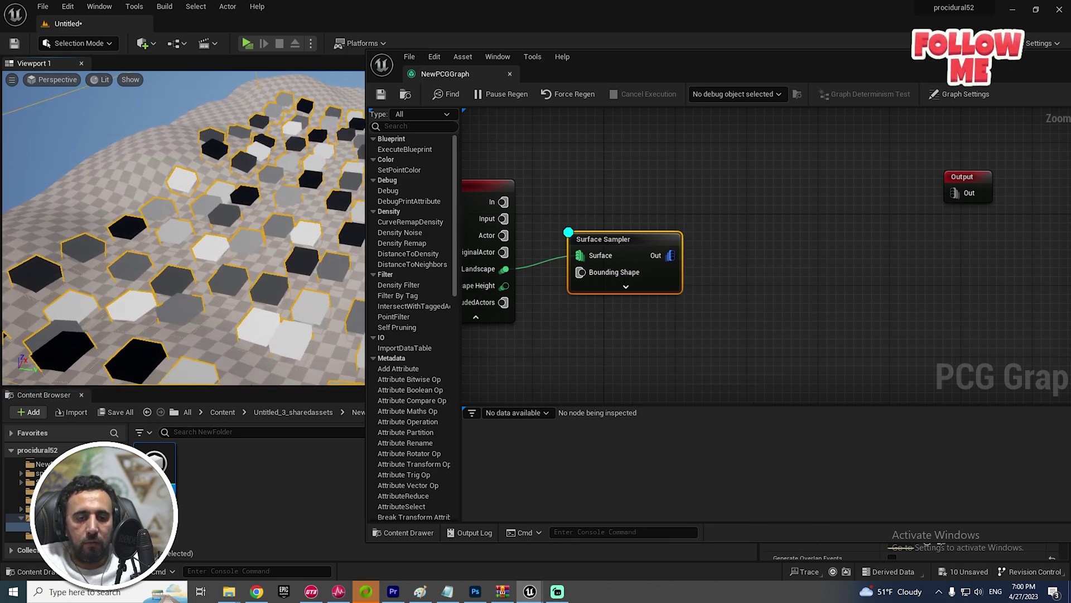
pyautogui.moveTo(602, 72); pyautogui.dragTo(939, 156)
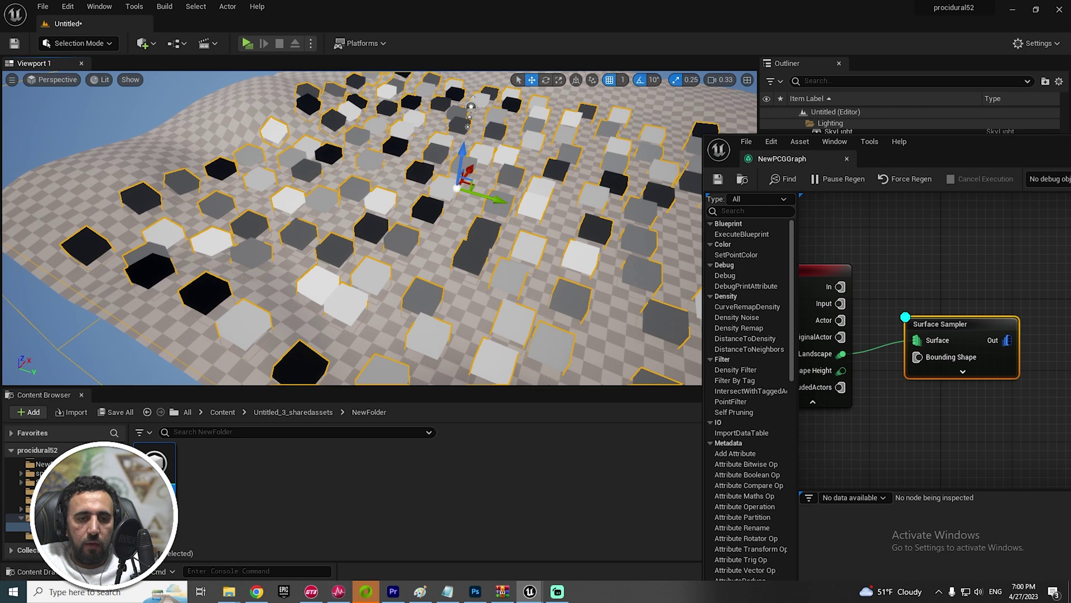
pyautogui.moveTo(442, 269)
pyautogui.mouseDown()
pyautogui.moveTo(281, 233)
pyautogui.moveTo(448, 200)
pyautogui.mouseUp()
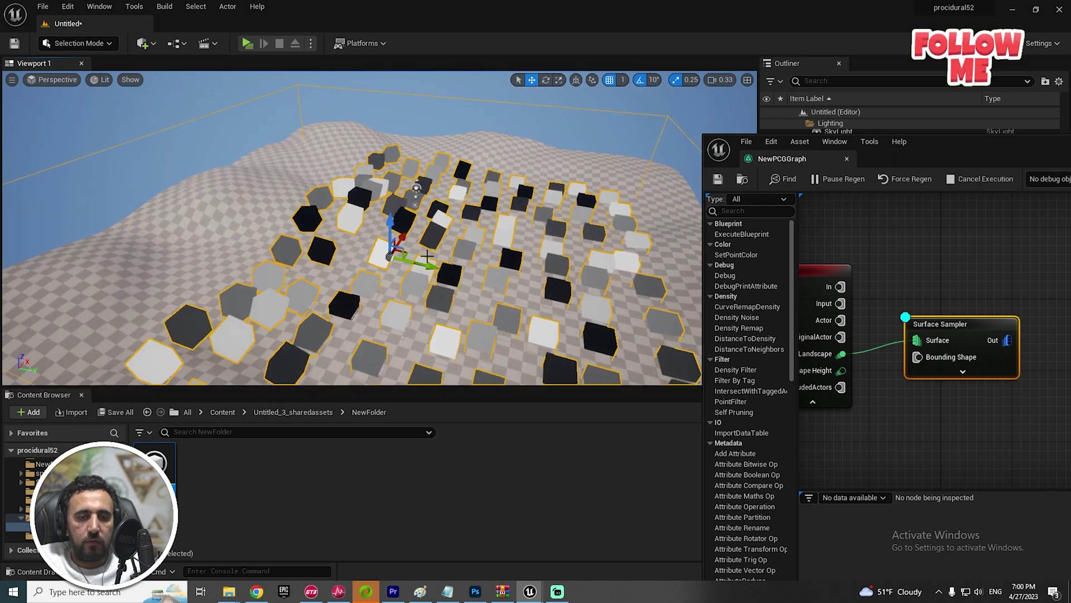
pyautogui.scroll(-5, 448, 200)
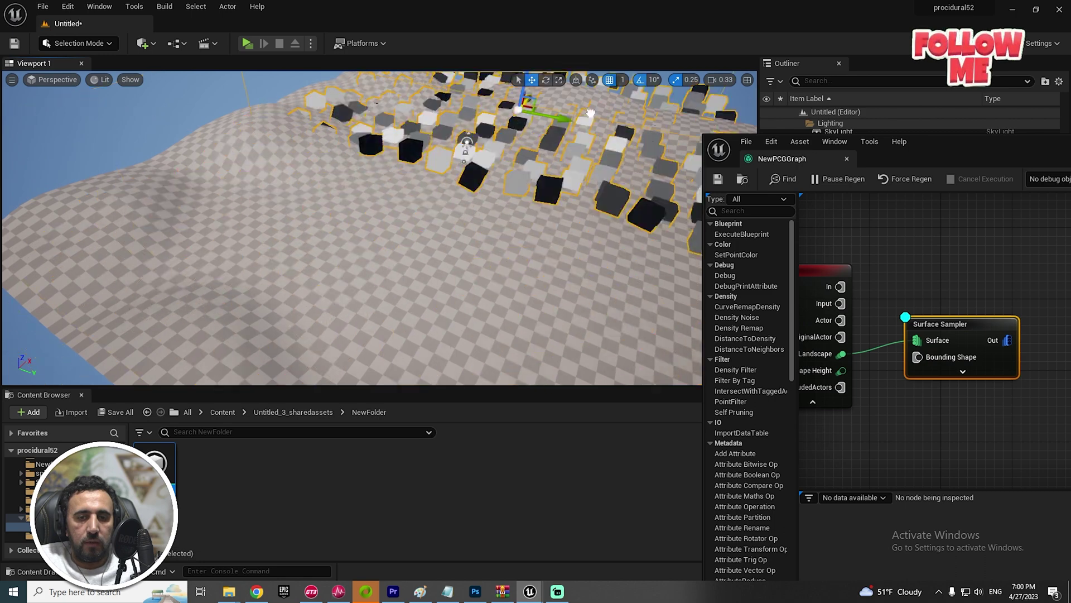
# Set the Surface Sampler's Points Per Squared Meter to 1.0.
pyautogui.moveTo(938, 147)
pyautogui.mouseDown()
pyautogui.moveTo(937, 238)
pyautogui.moveTo(626, 366)
pyautogui.mouseUp()
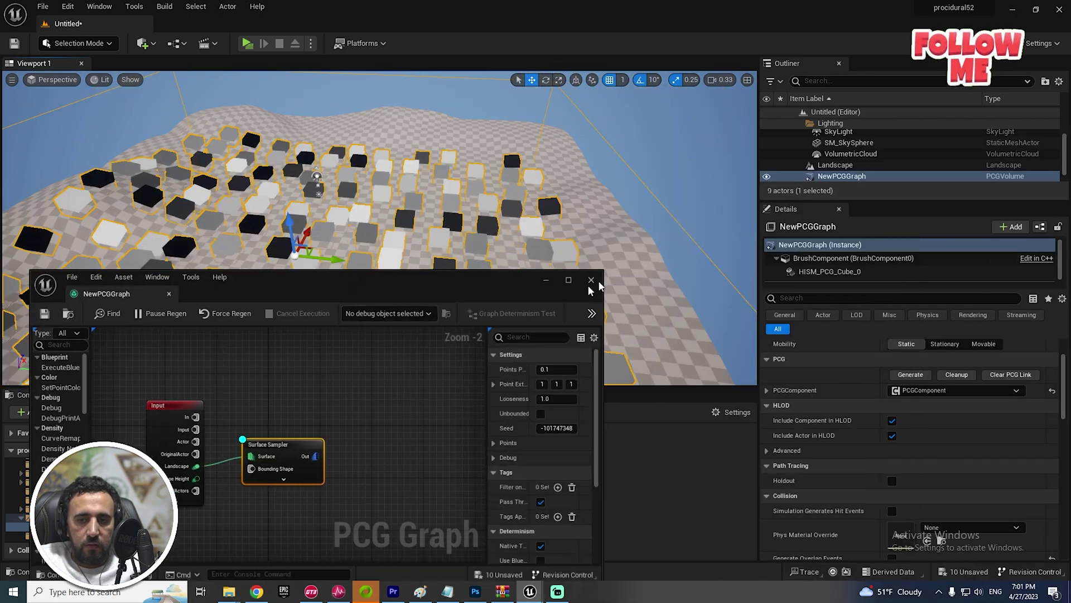
pyautogui.moveTo(519, 372); pyautogui.dragTo(545, 299)
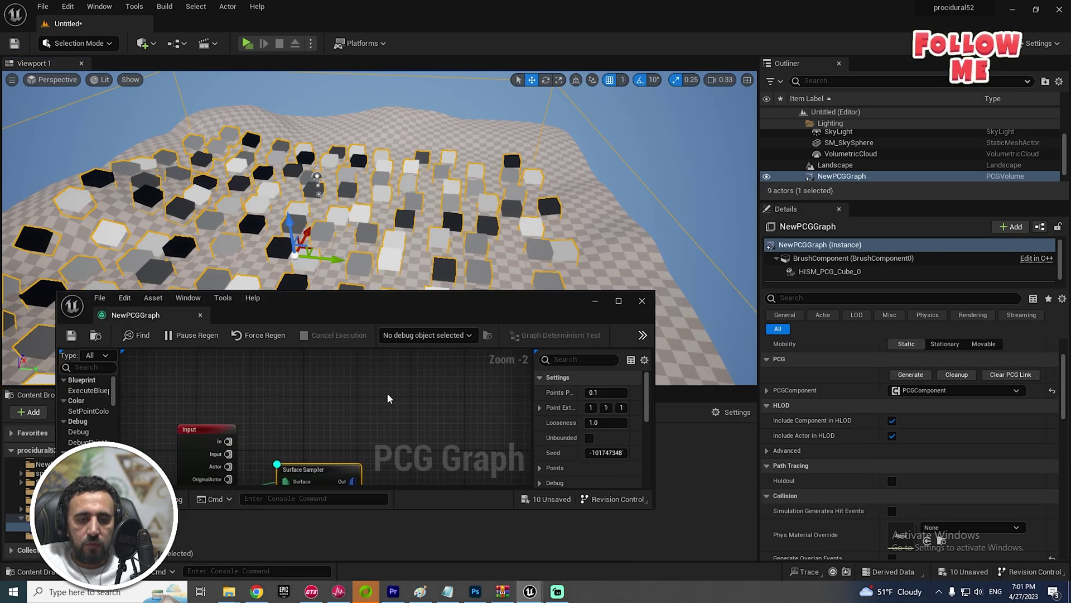
pyautogui.moveTo(418, 435); pyautogui.dragTo(419, 382, button='right')
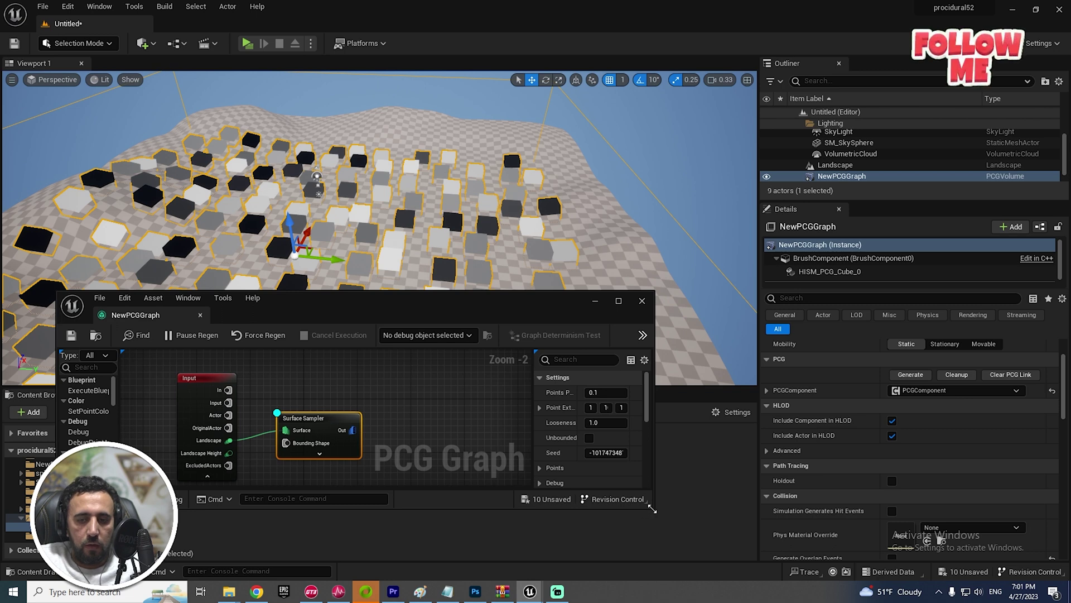
pyautogui.moveTo(652, 508); pyautogui.dragTo(833, 571)
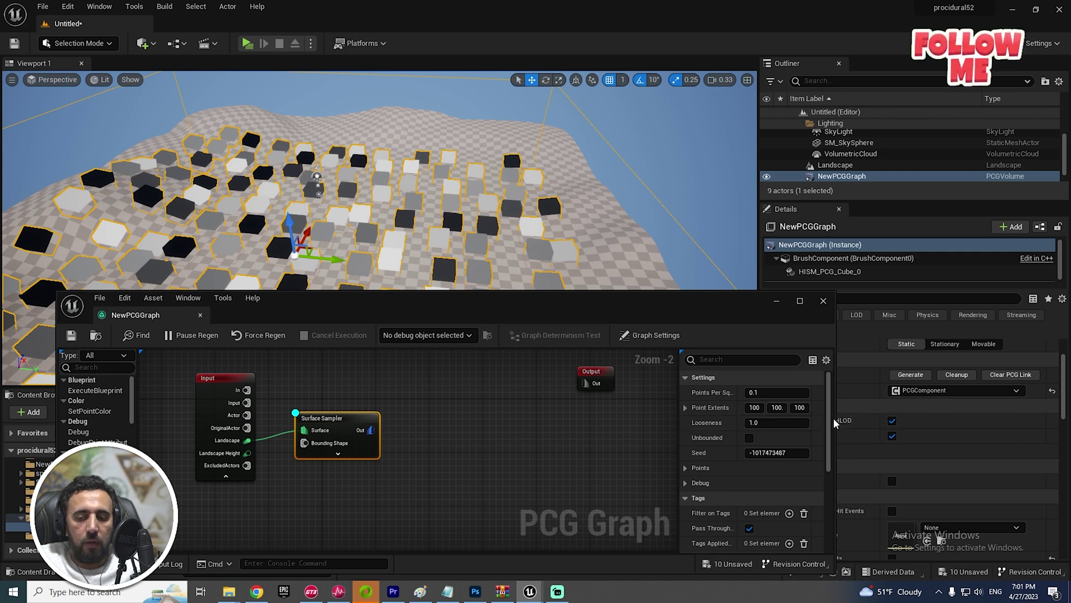
pyautogui.moveTo(836, 420); pyautogui.dragTo(873, 419)
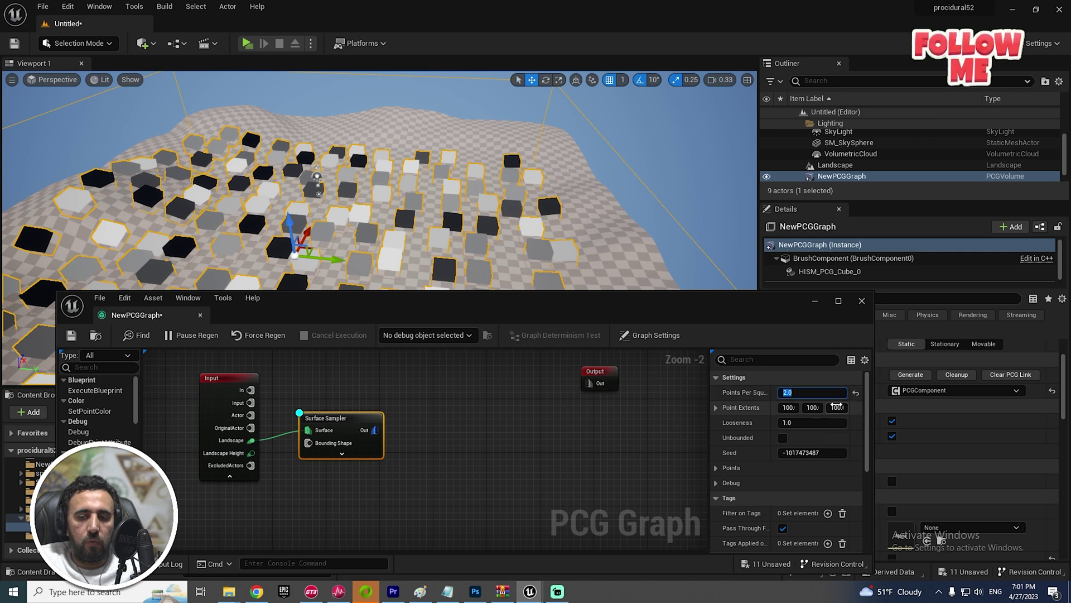
pyautogui.press('Return')
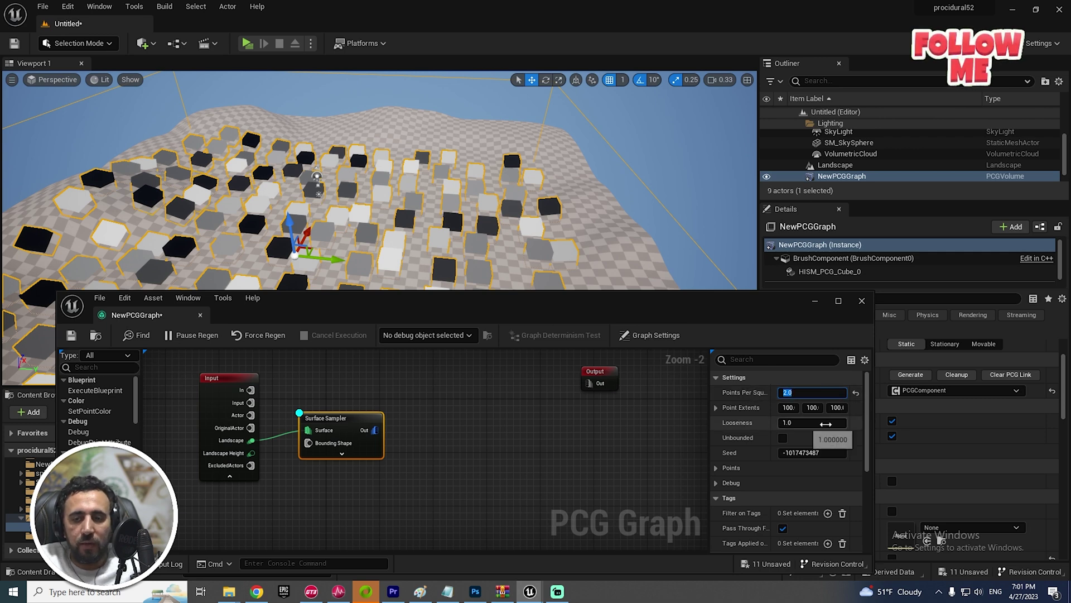
pyautogui.write('1')
pyautogui.press('Return')
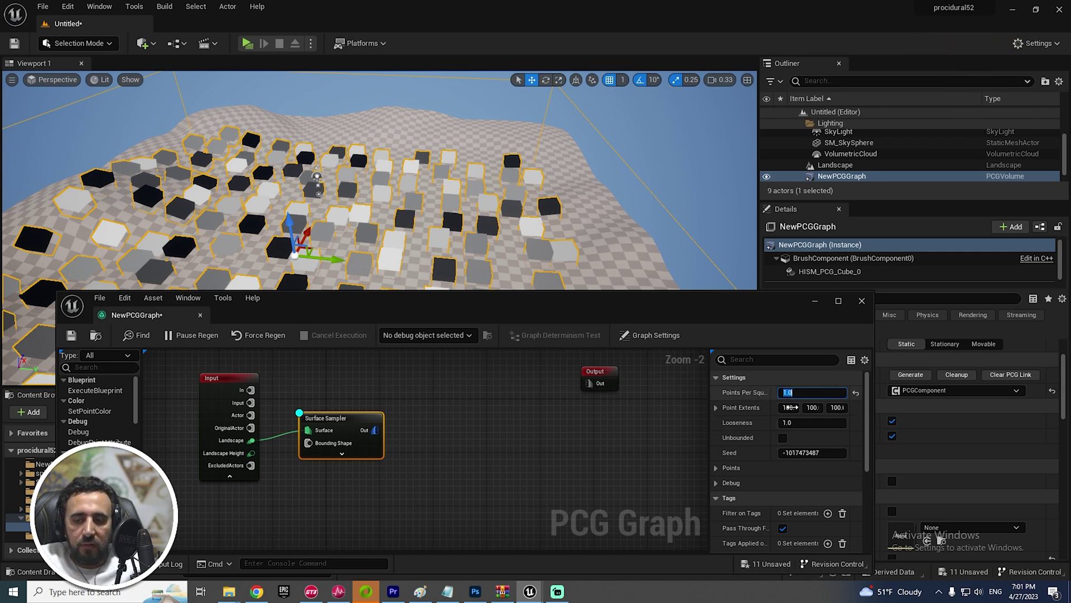
# Set the Point Extents to 20 on X, Y and Z.
pyautogui.click(791, 407)
pyautogui.moveTo(873, 423); pyautogui.dragTo(975, 414)
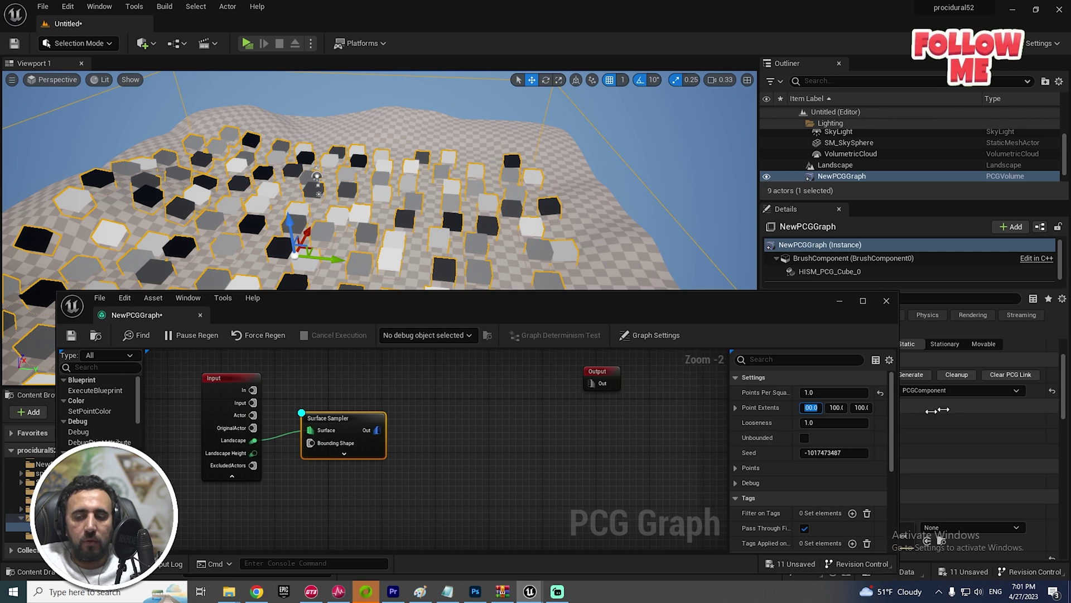
pyautogui.moveTo(790, 420); pyautogui.dragTo(712, 420)
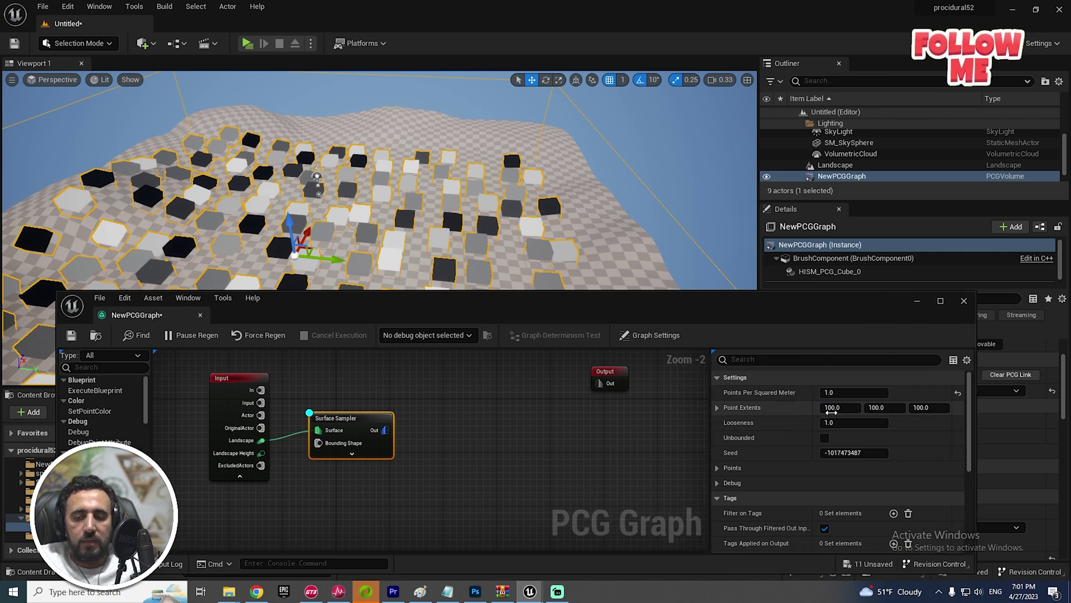
pyautogui.write('5')
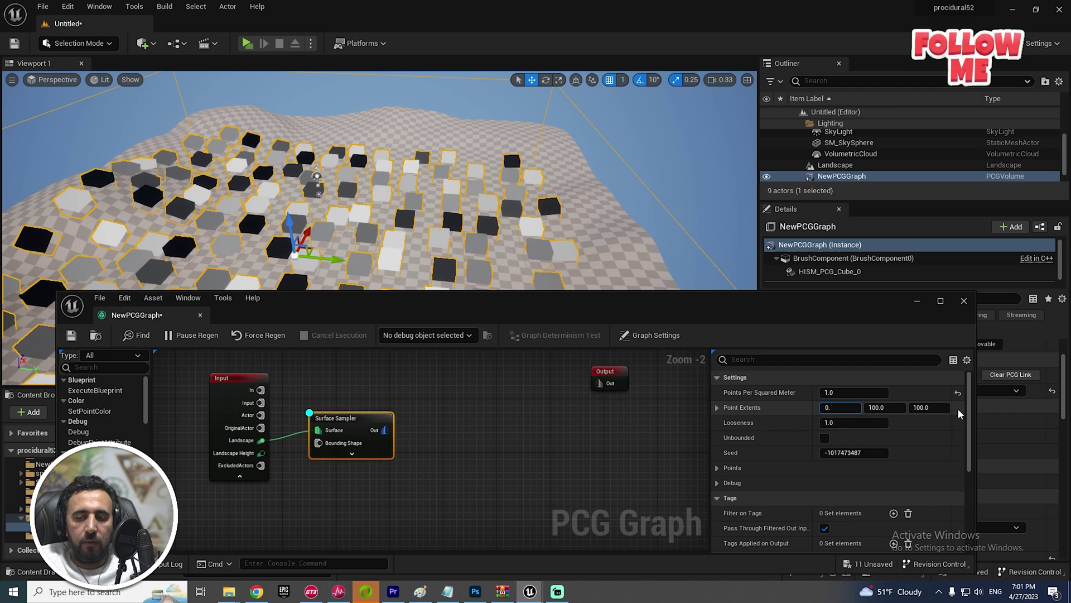
pyautogui.write('0')
pyautogui.press('Tab')
pyautogui.write('50')
pyautogui.press('Tab')
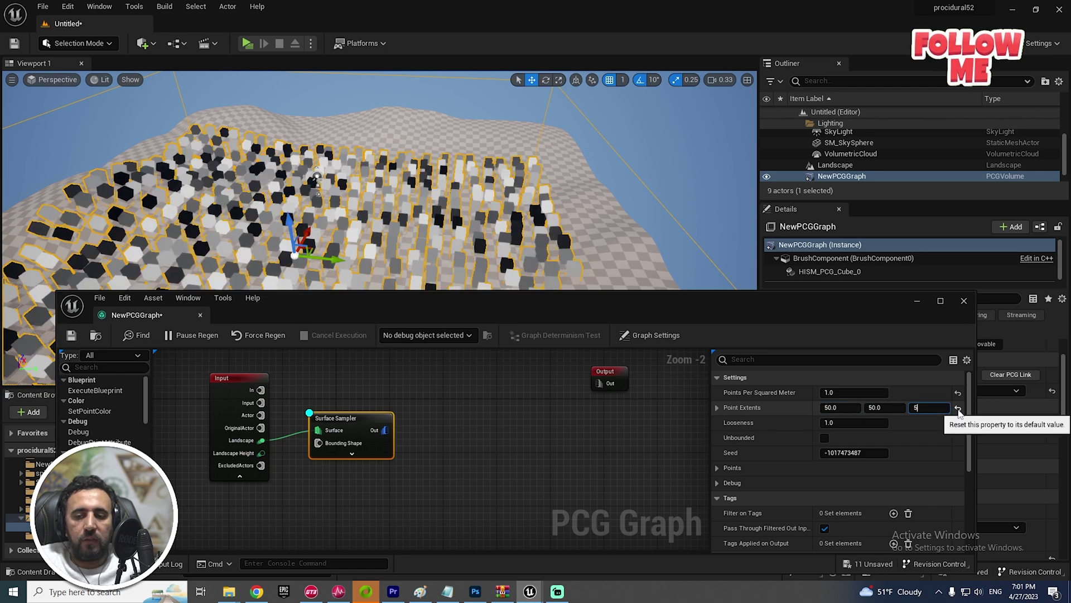
pyautogui.write('50')
pyautogui.press('Return')
pyautogui.moveTo(561, 303); pyautogui.dragTo(465, 361)
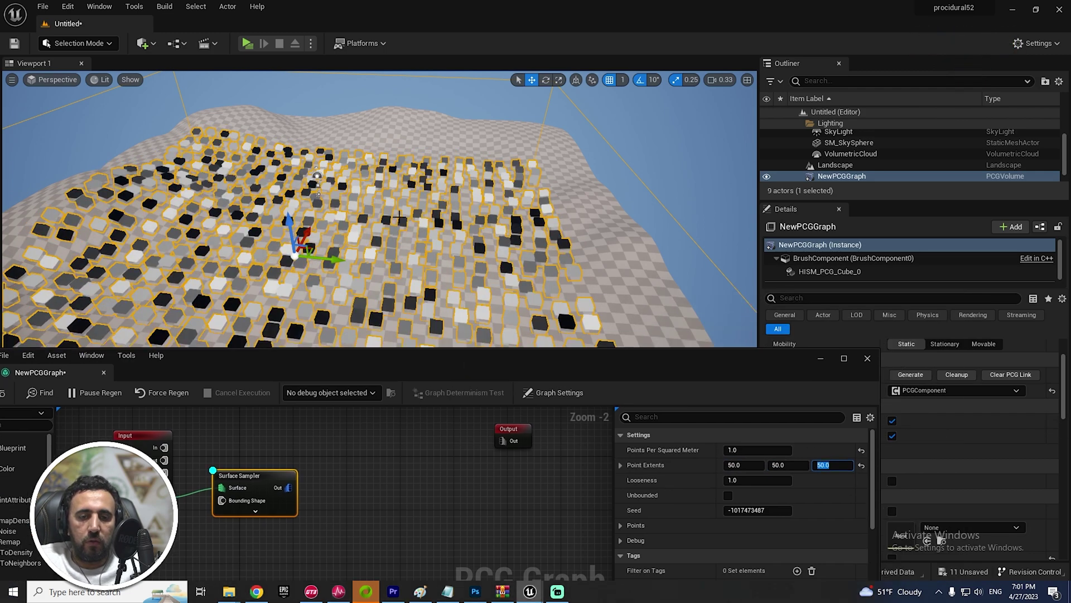
pyautogui.moveTo(751, 459); pyautogui.dragTo(731, 463)
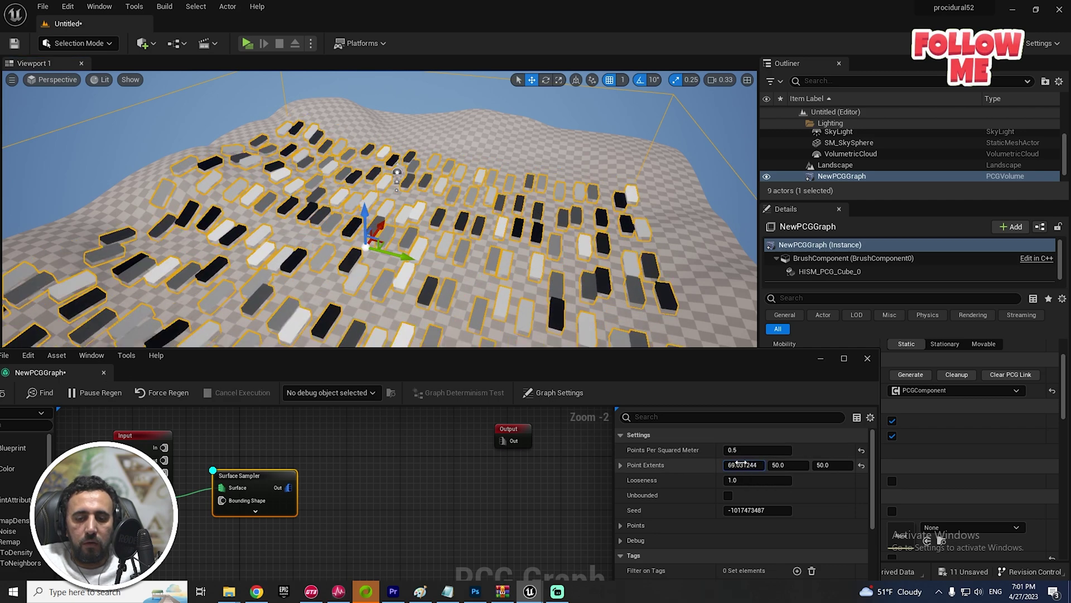
pyautogui.moveTo(740, 463); pyautogui.dragTo(767, 470)
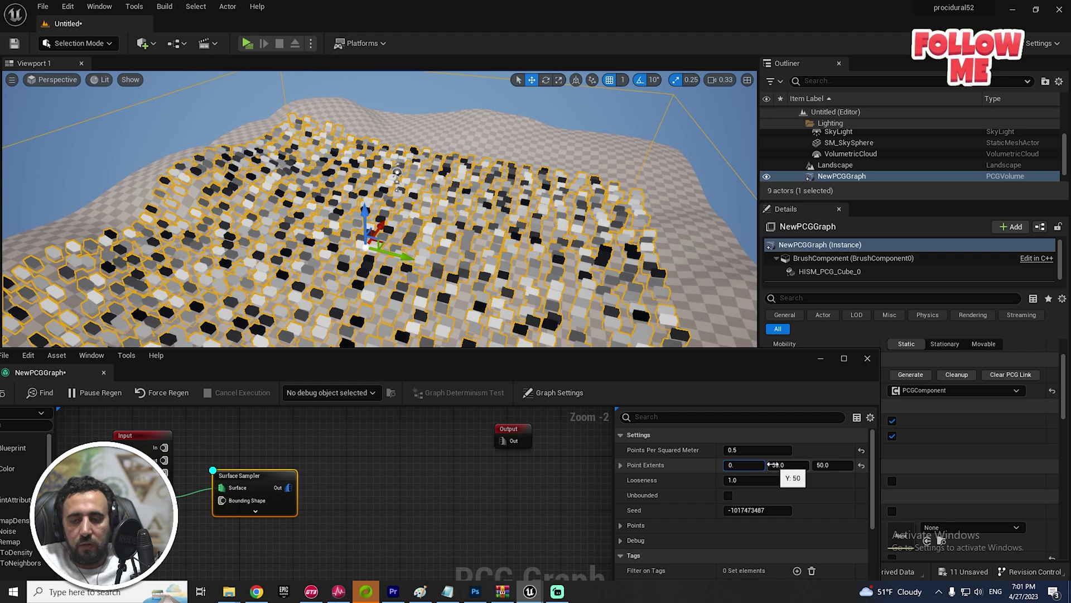
pyautogui.write('20')
pyautogui.press('Tab')
pyautogui.write('20')
pyautogui.press('Tab')
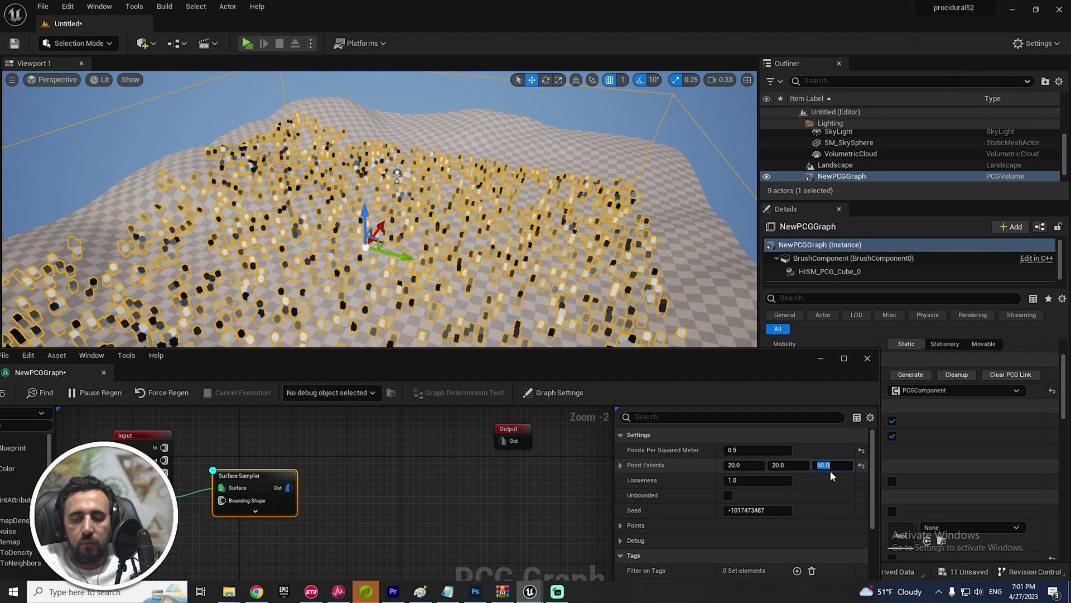
pyautogui.write('20')
pyautogui.press('Return')
# Fly low across the cube-covered terrain with density at 1.0 points per square metre.
pyautogui.moveTo(544, 335); pyautogui.dragTo(418, 318, button='right')
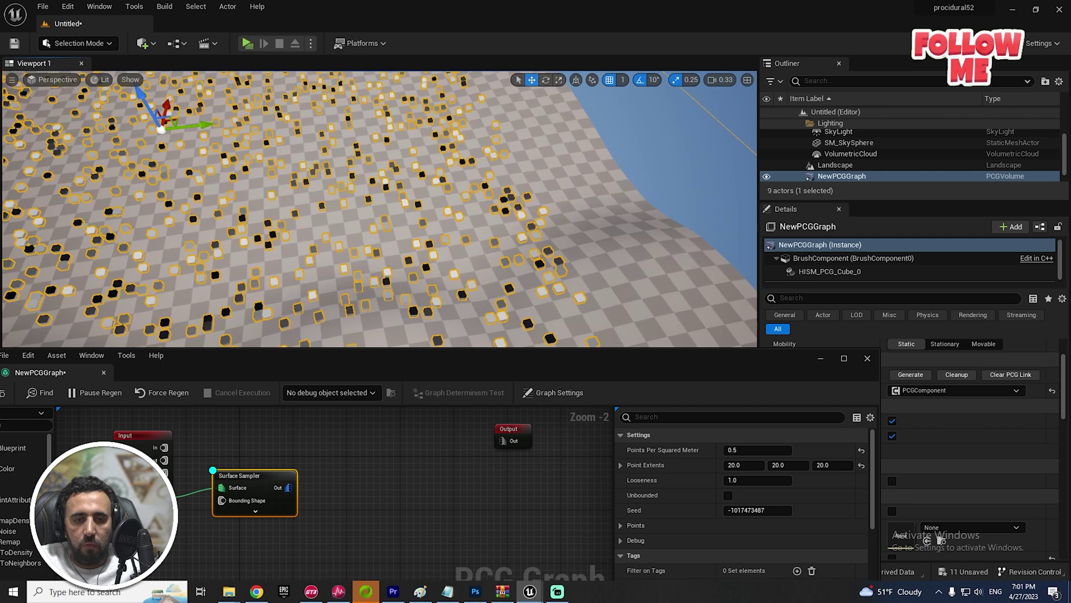
pyautogui.moveTo(376, 209); pyautogui.dragTo(335, 201, button='right')
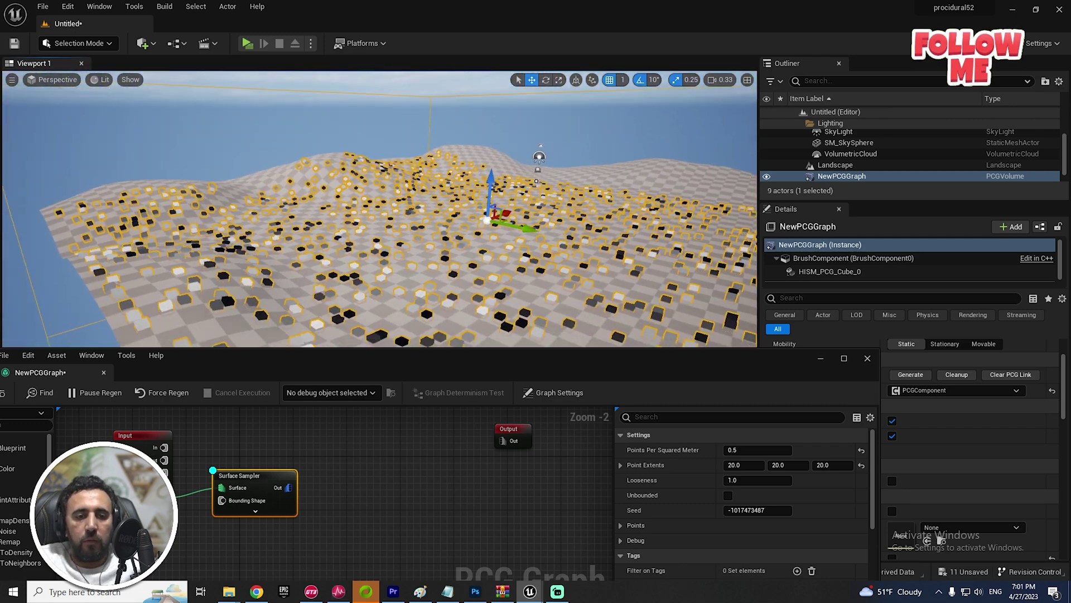
pyautogui.moveTo(413, 132); pyautogui.dragTo(401, 135, button='right')
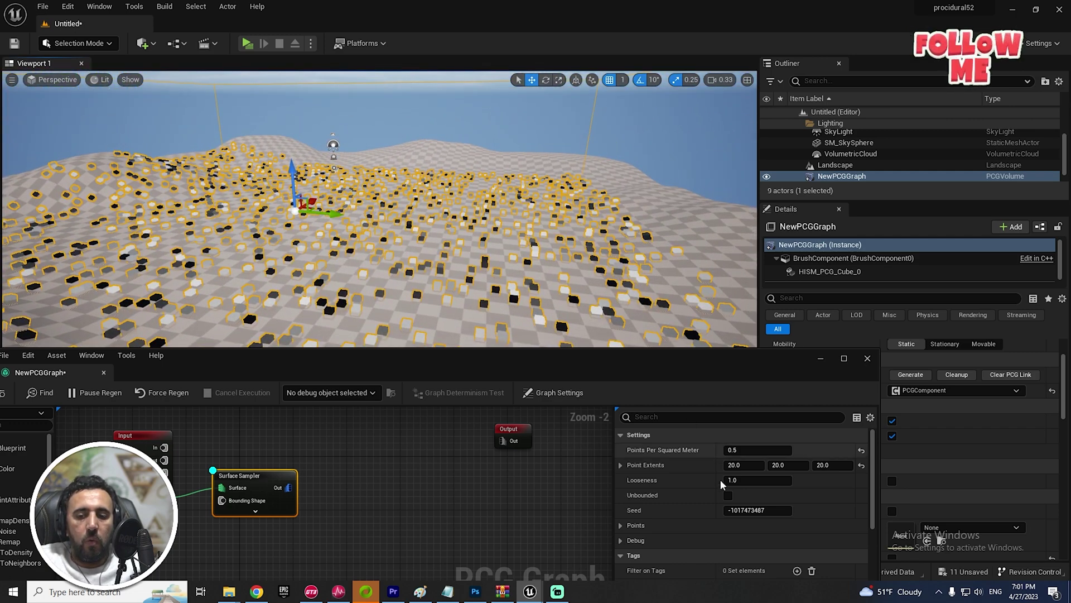
pyautogui.moveTo(732, 449); pyautogui.dragTo(753, 449)
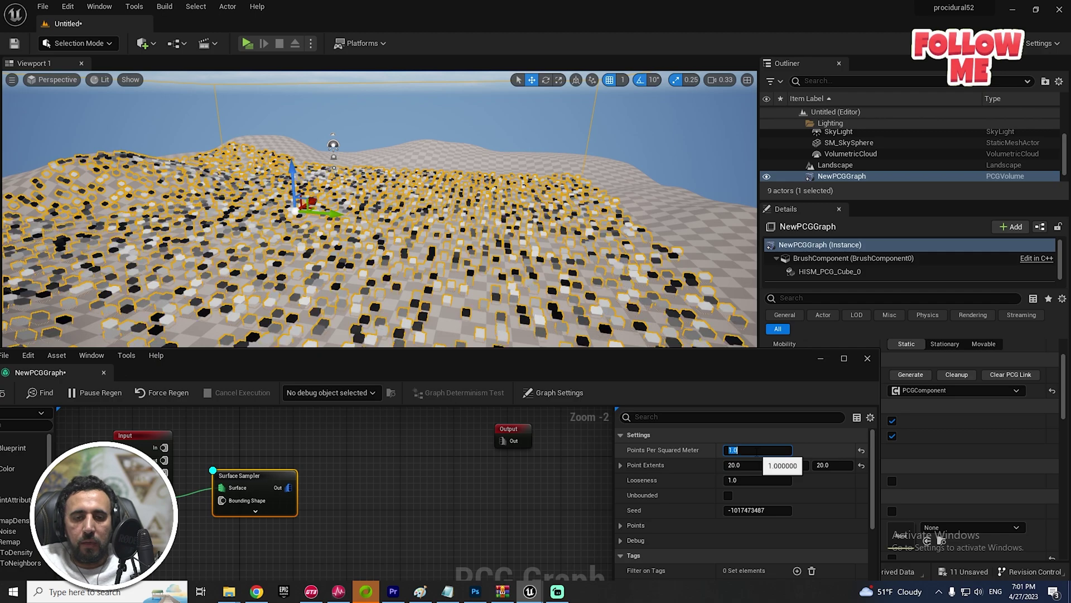
pyautogui.moveTo(394, 301); pyautogui.dragTo(494, 370, button='right')
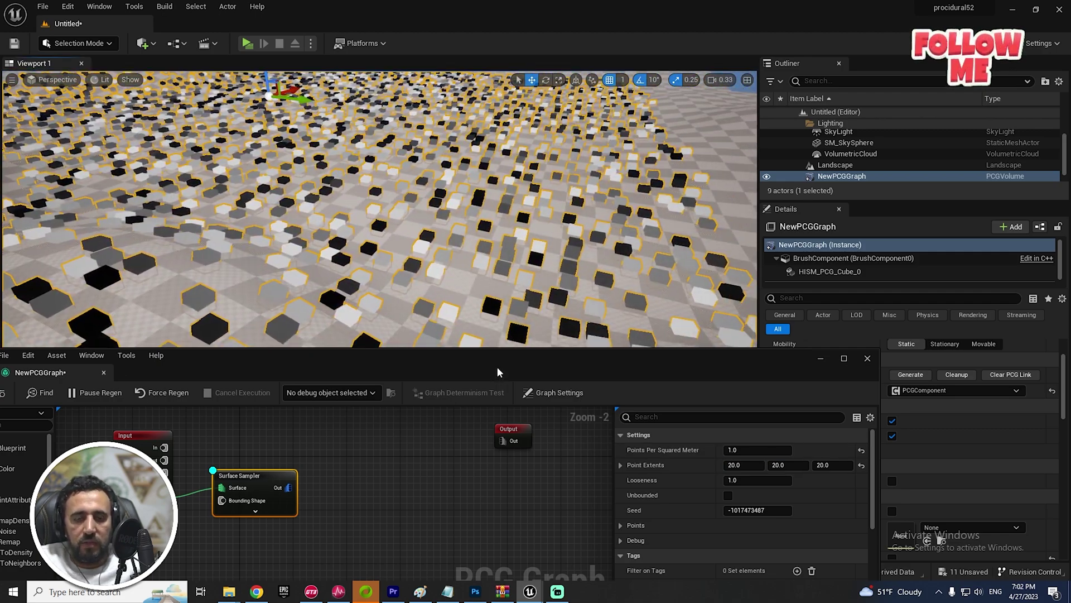
pyautogui.moveTo(496, 366); pyautogui.dragTo(518, 332)
pyautogui.moveTo(428, 251); pyautogui.dragTo(394, 269, button='right')
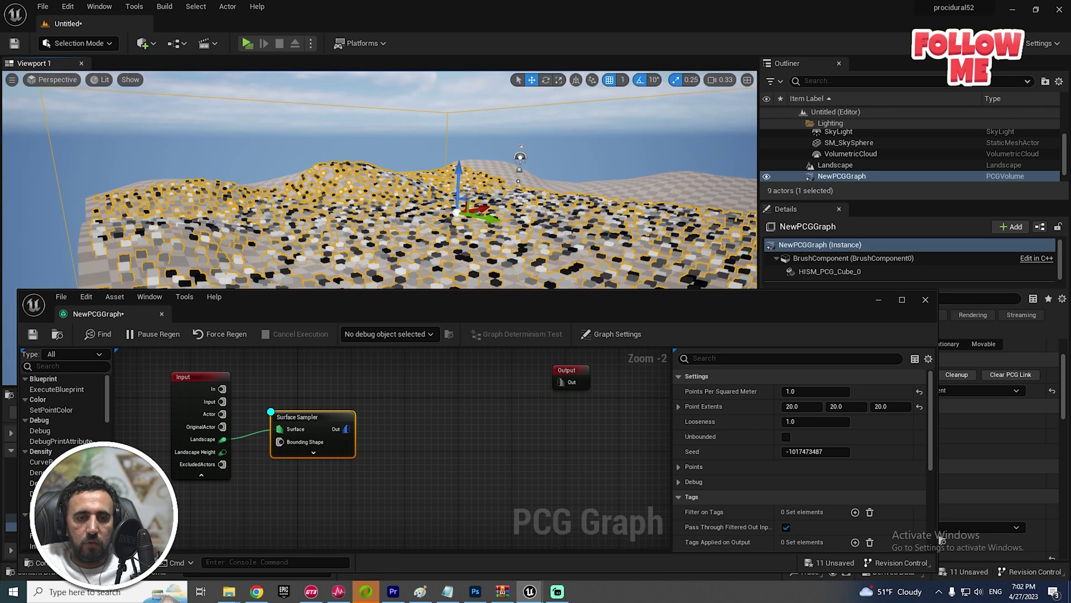
pyautogui.rightClick(300, 421)
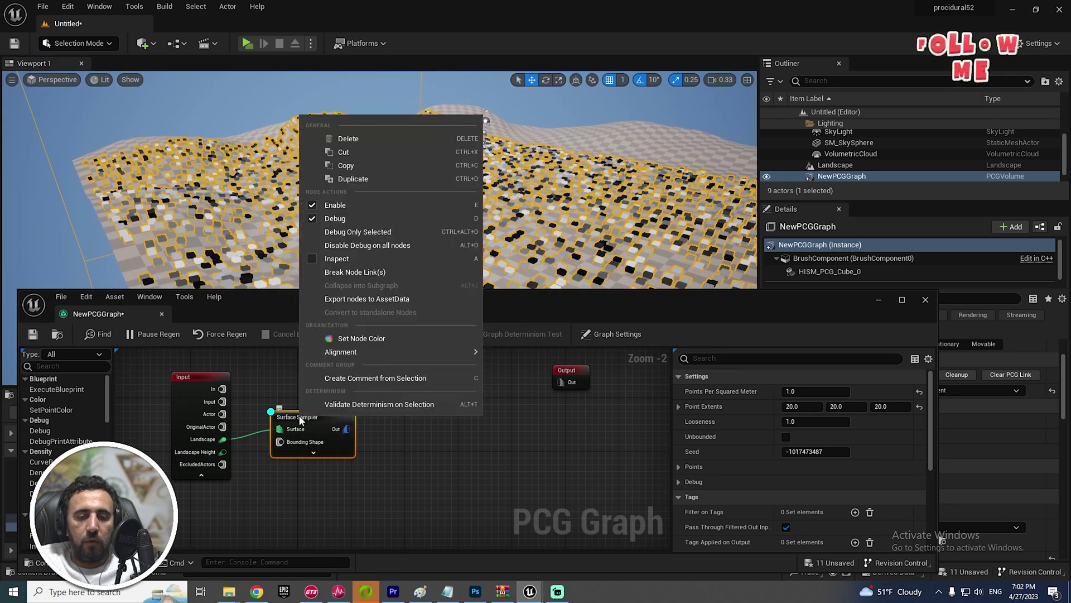
pyautogui.click(331, 222)
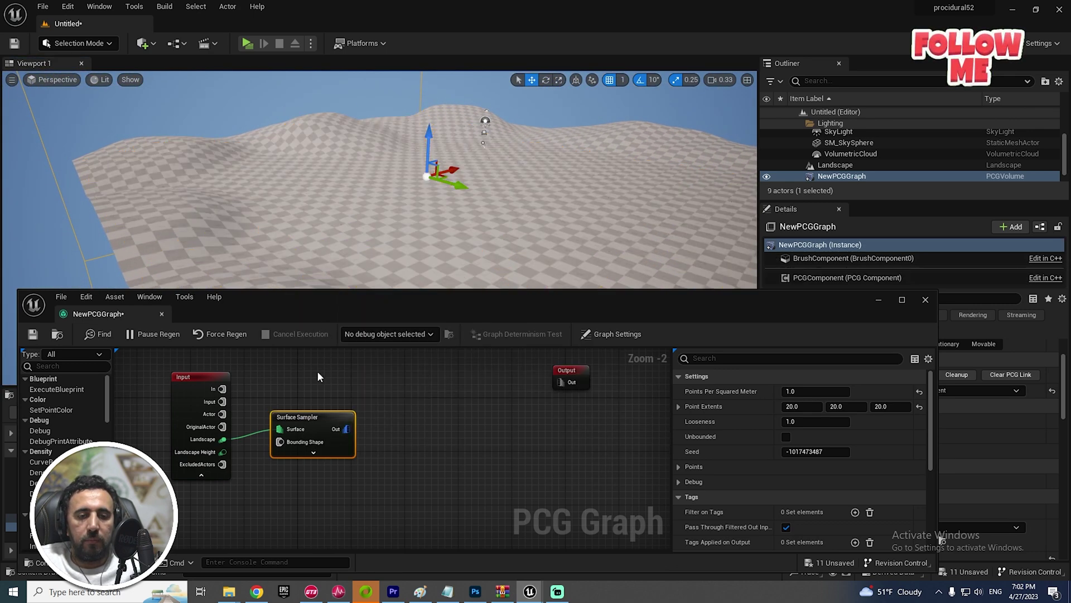
pyautogui.rightClick(305, 418)
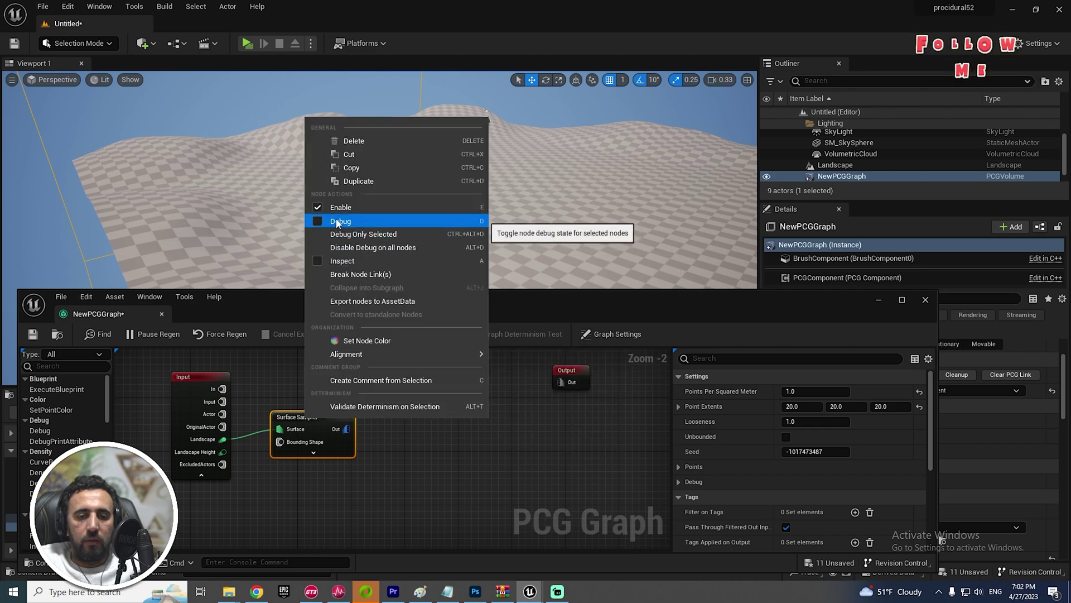
pyautogui.click(339, 221)
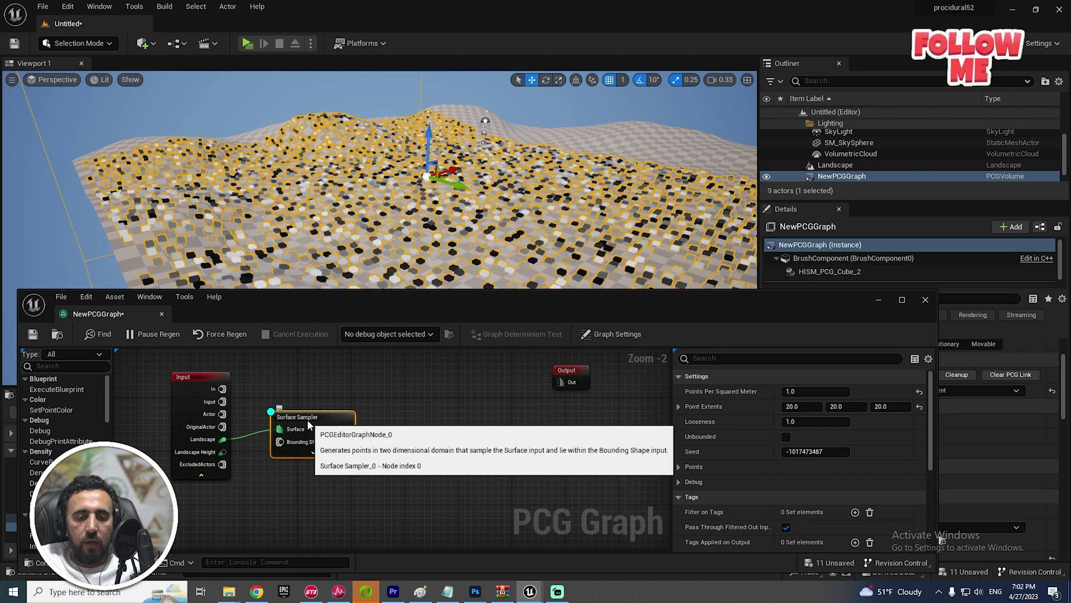
pyautogui.doubleClick(310, 415)
pyautogui.write('dd')
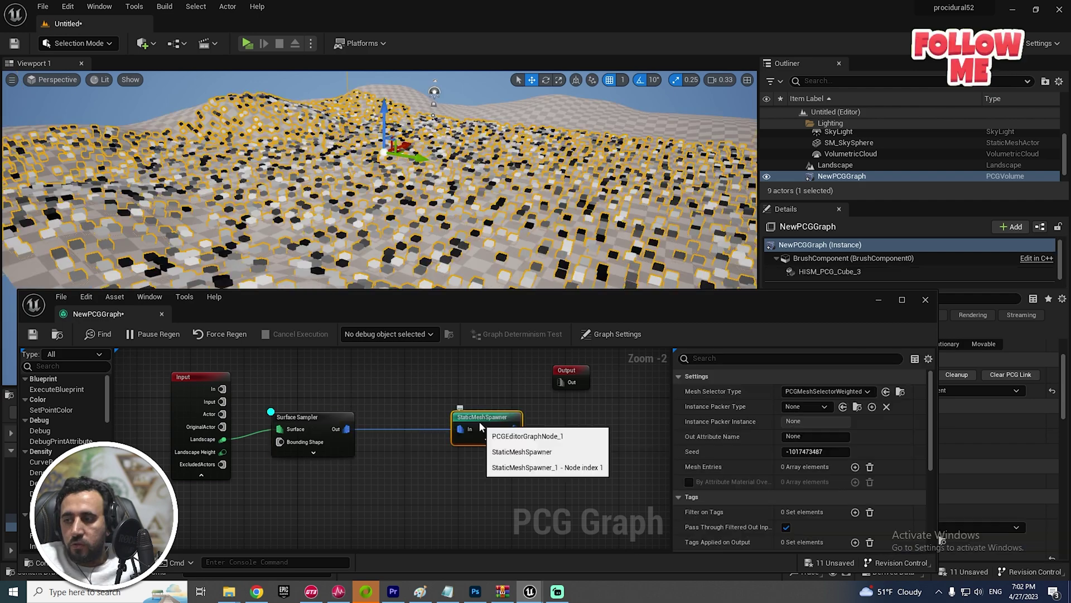
pyautogui.press('Delete')
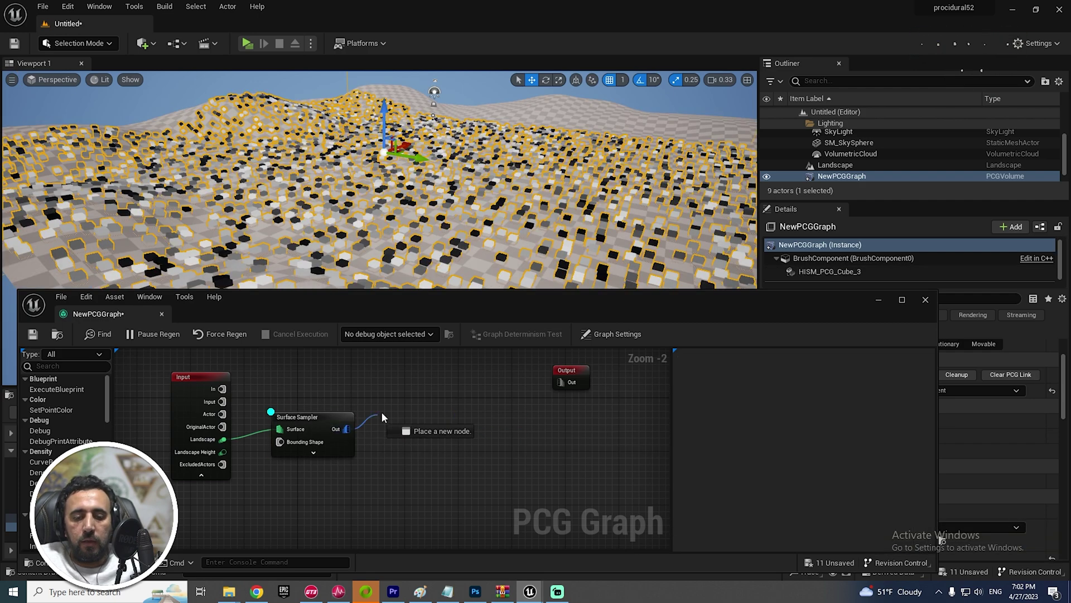
# Add a Transform Points node fed by the Surface Sampler's output.
pyautogui.moveTo(382, 412); pyautogui.dragTo(388, 409)
pyautogui.write('trans')
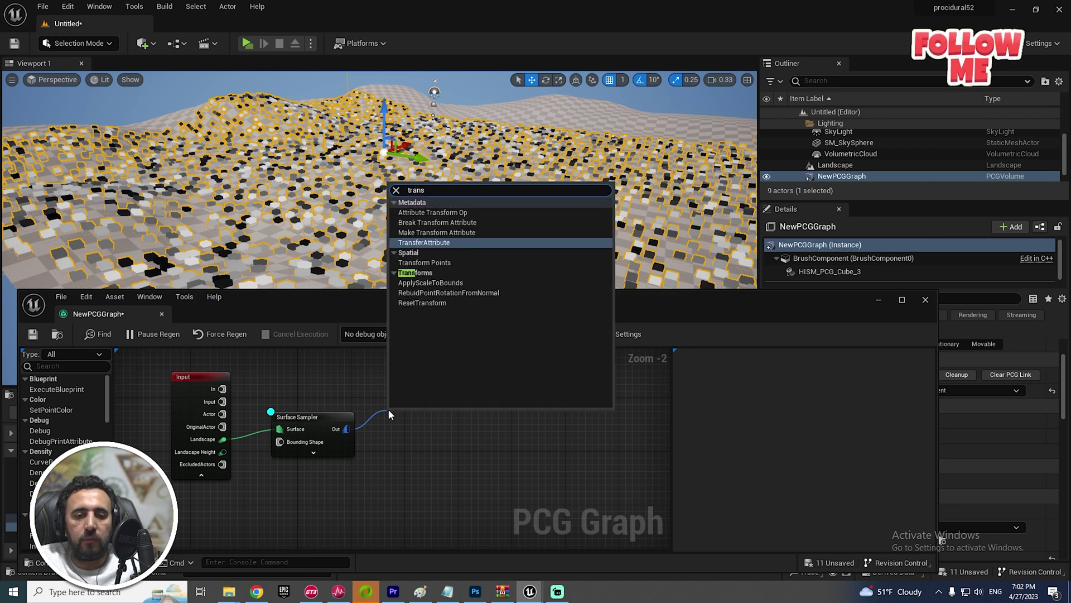
pyautogui.write('fo')
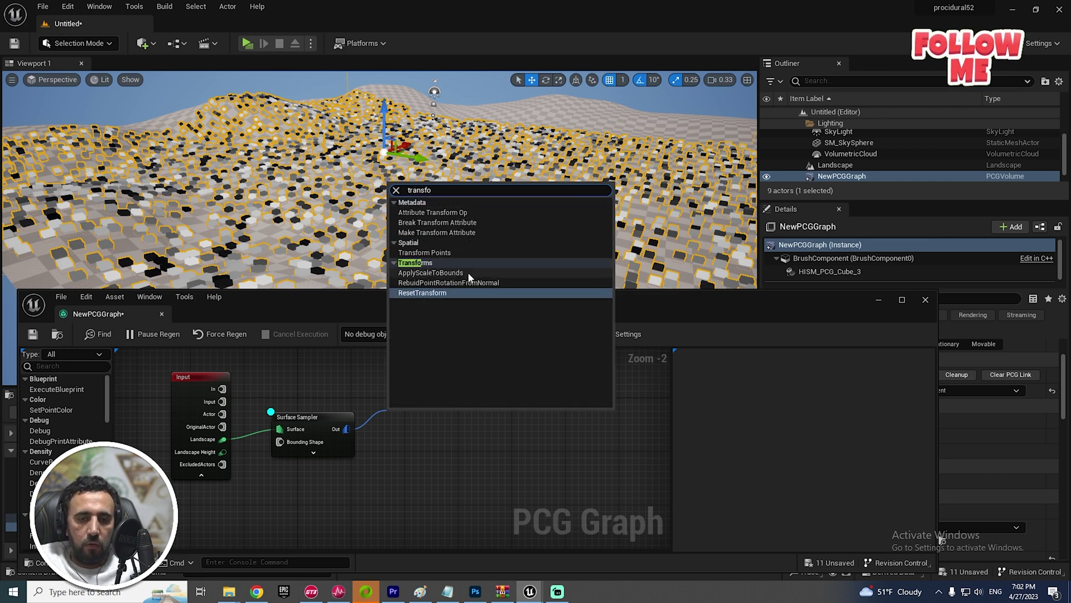
pyautogui.click(447, 252)
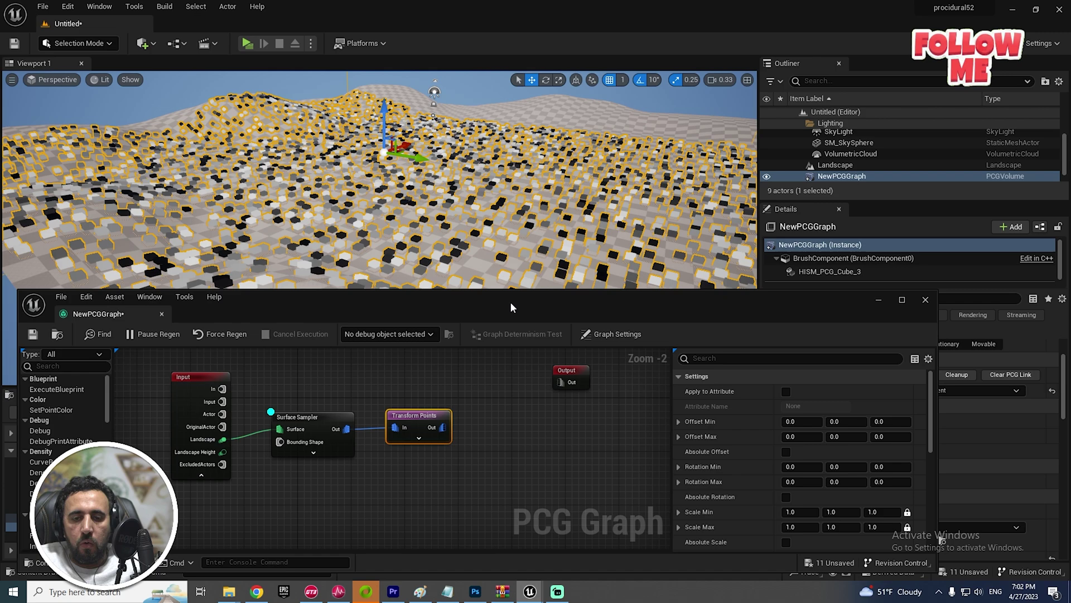
pyautogui.moveTo(510, 302); pyautogui.dragTo(452, 287)
pyautogui.scroll(5, 517, 75)
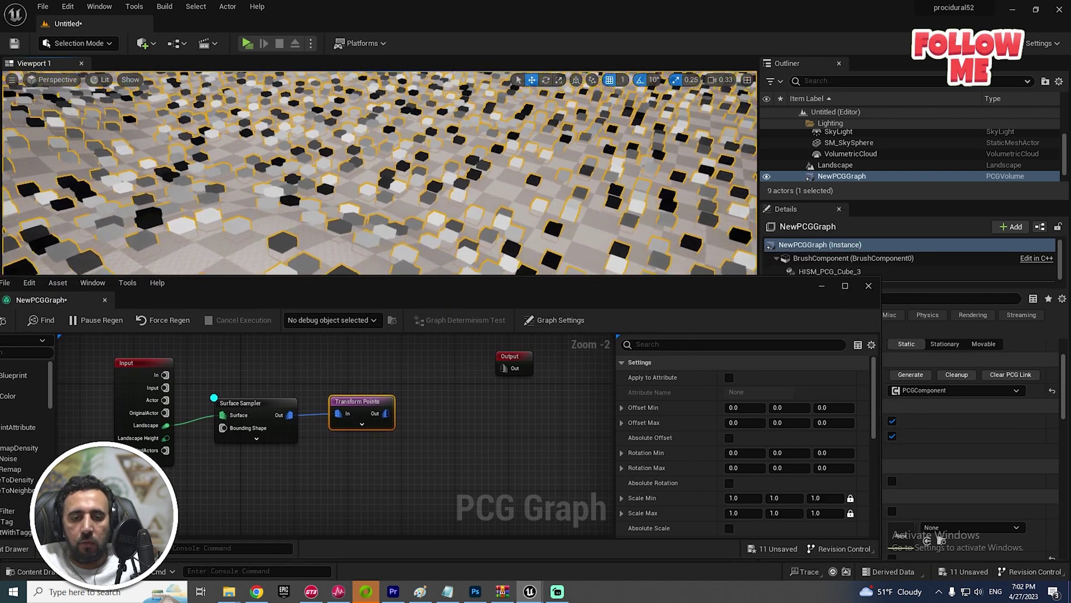
# Give Transform Points a Rotation Max Z of 360 and scale from 0.5 to 1.2.
pyautogui.moveTo(516, 75)
pyautogui.mouseDown(button='right')
pyautogui.moveTo(517, 50)
pyautogui.moveTo(516, 109)
pyautogui.mouseUp(button='right')
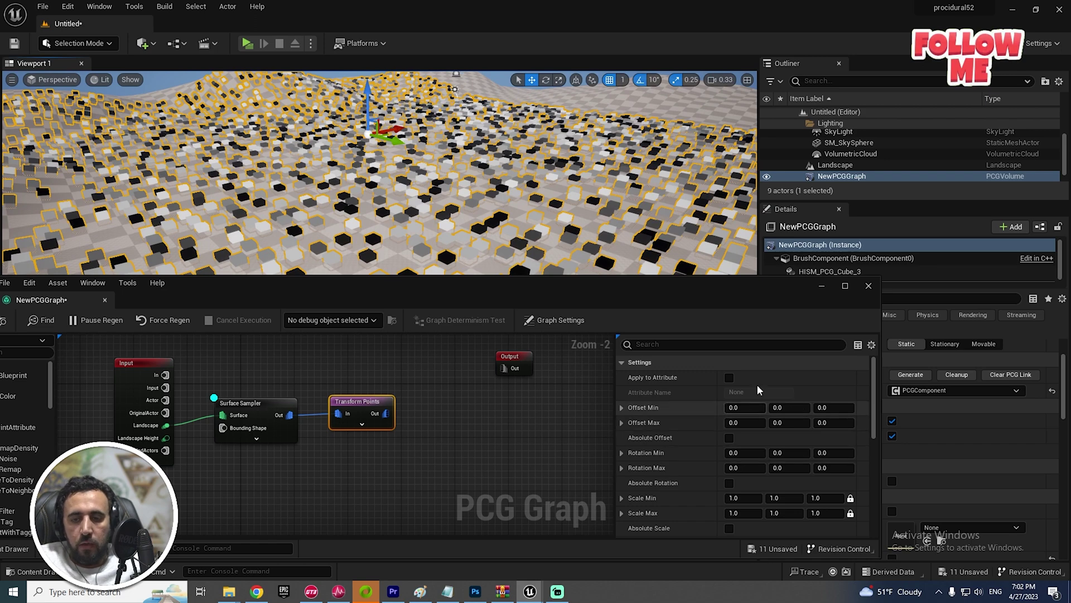
pyautogui.moveTo(740, 306); pyautogui.dragTo(711, 268)
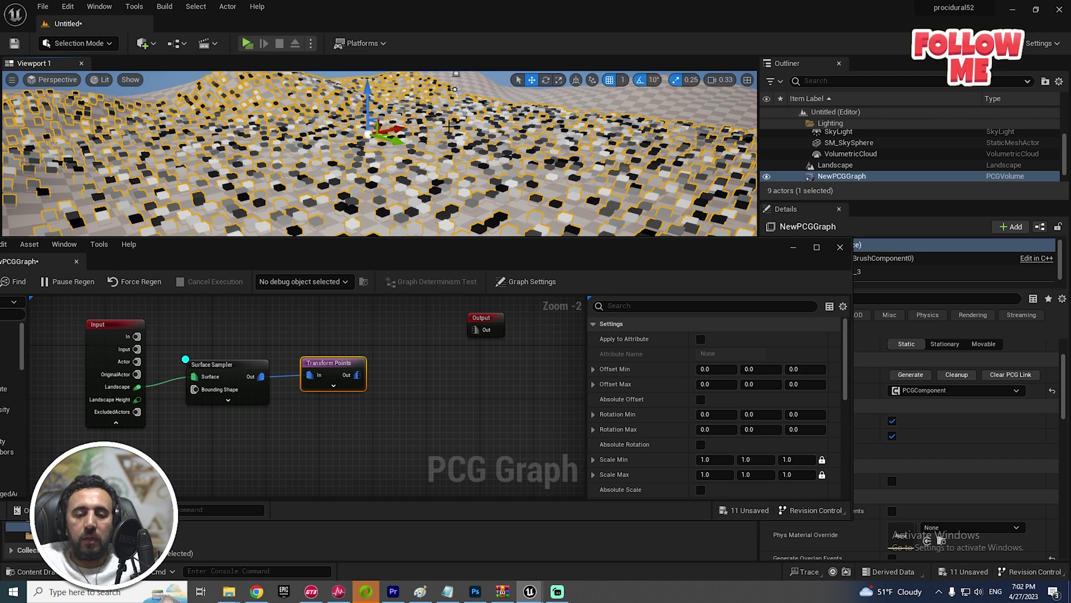
pyautogui.click(793, 429)
pyautogui.write('360')
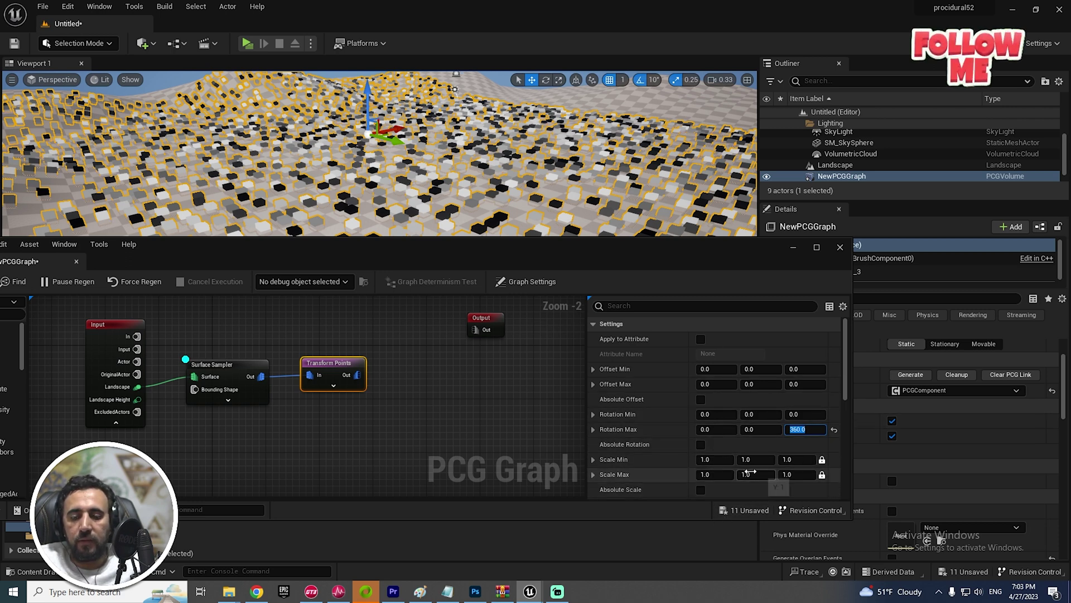
pyautogui.click(709, 459)
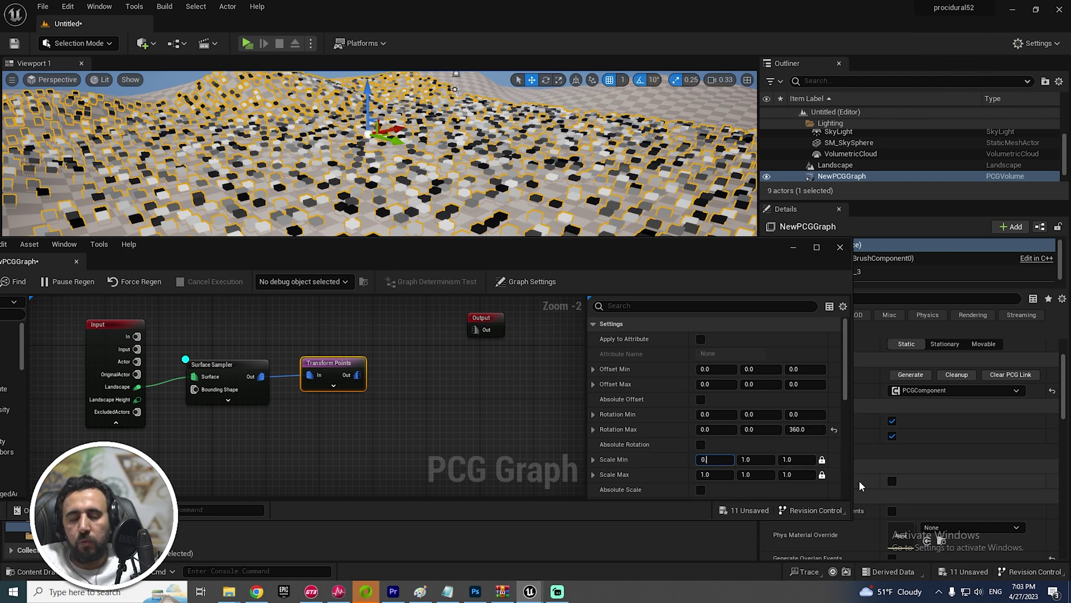
pyautogui.write('.5')
pyautogui.press('Tab')
pyautogui.press('Tab')
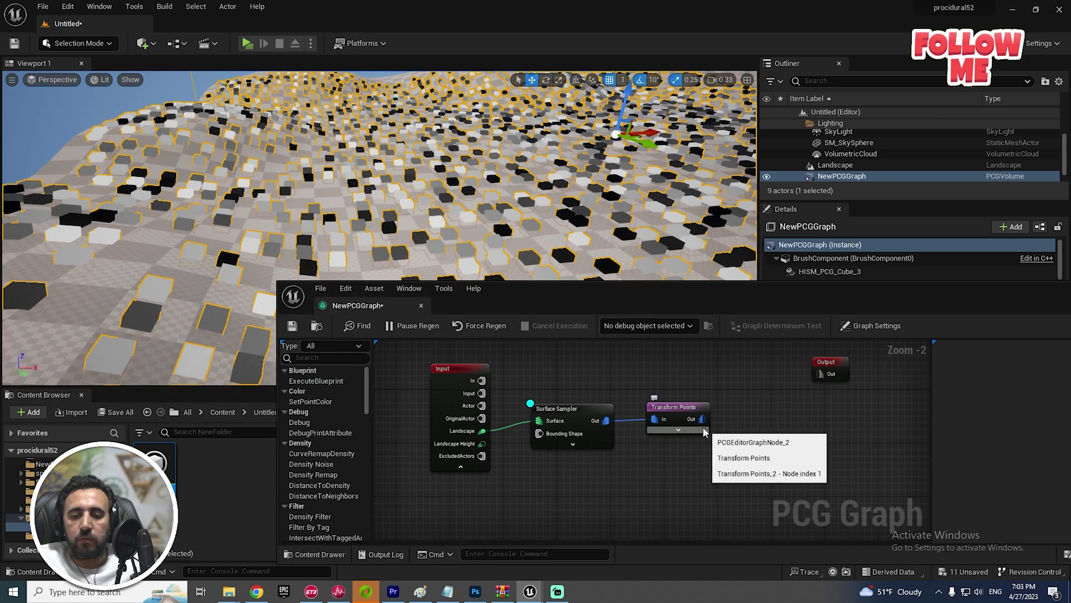
# Add a StaticMeshSpawner node fed by Transform Points' output.
pyautogui.moveTo(701, 419); pyautogui.dragTo(808, 409)
pyautogui.write('st')
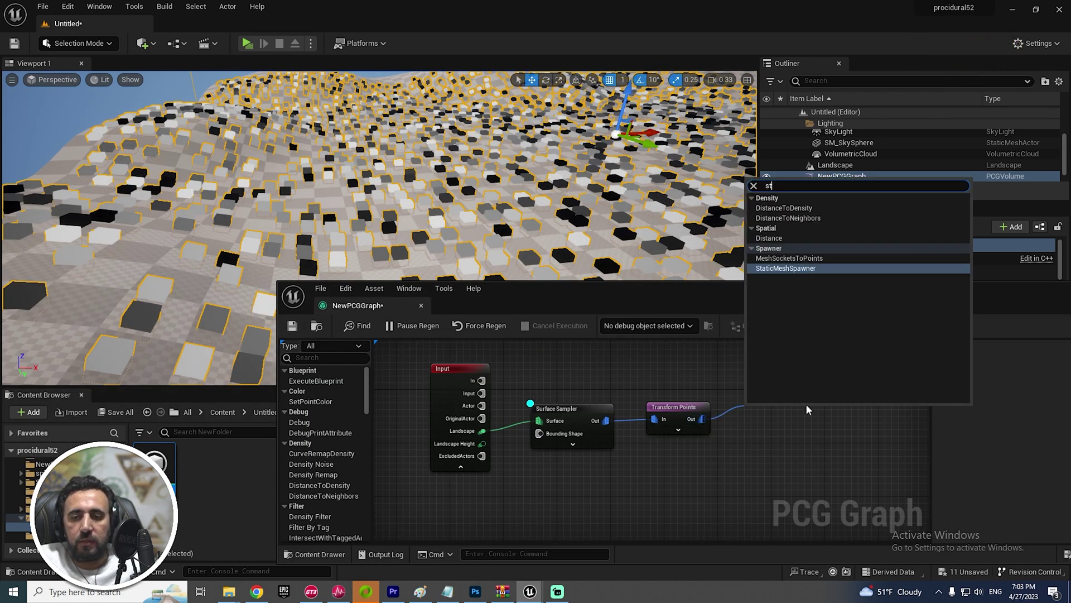
pyautogui.write('ati')
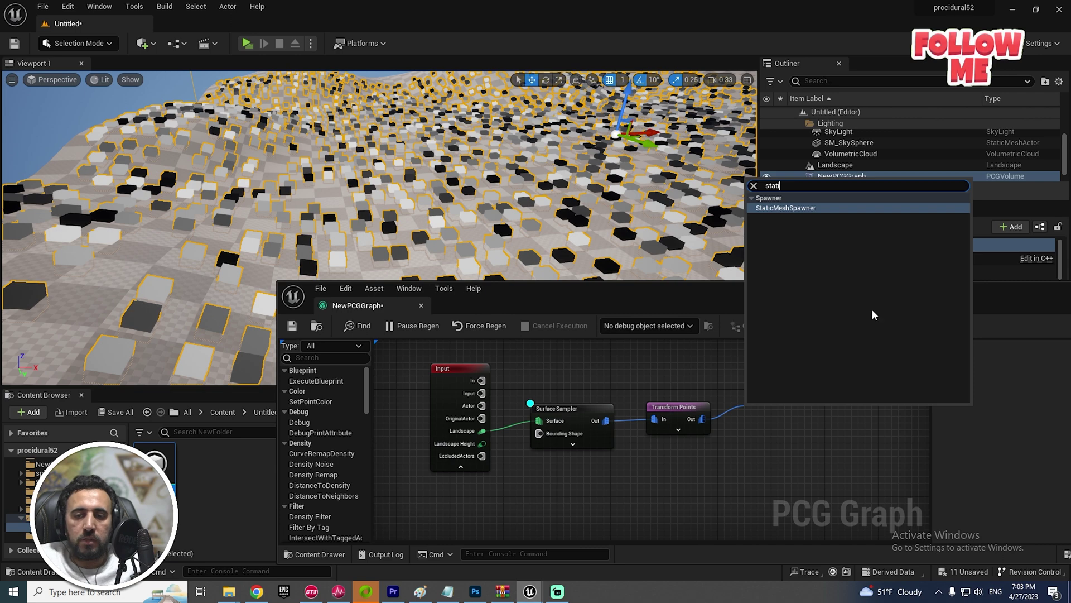
pyautogui.click(819, 209)
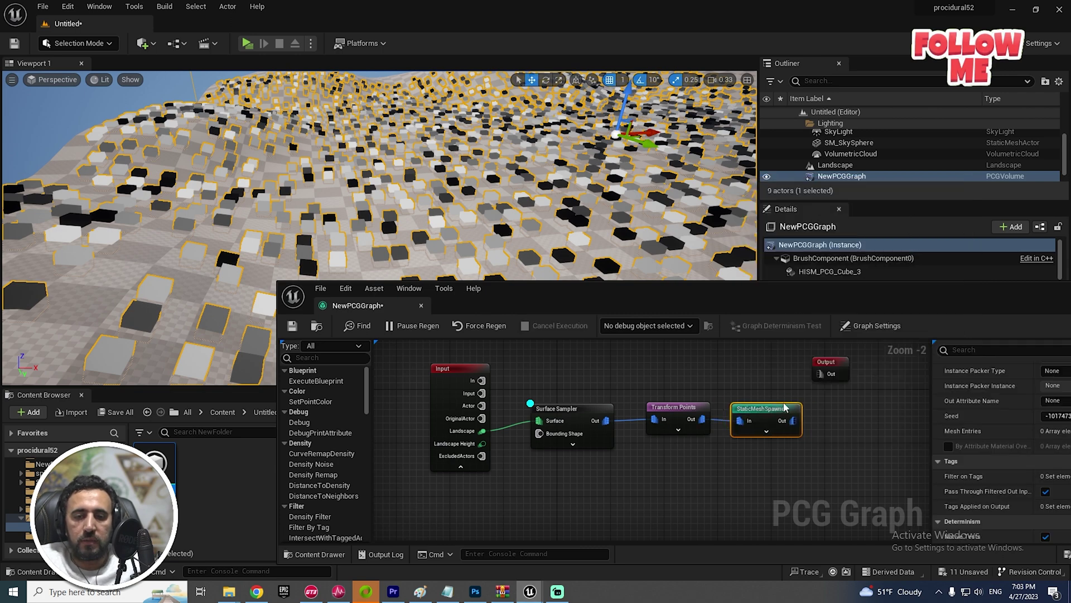
pyautogui.moveTo(738, 295)
pyautogui.mouseDown()
pyautogui.moveTo(460, 263)
pyautogui.moveTo(795, 181)
pyautogui.mouseUp()
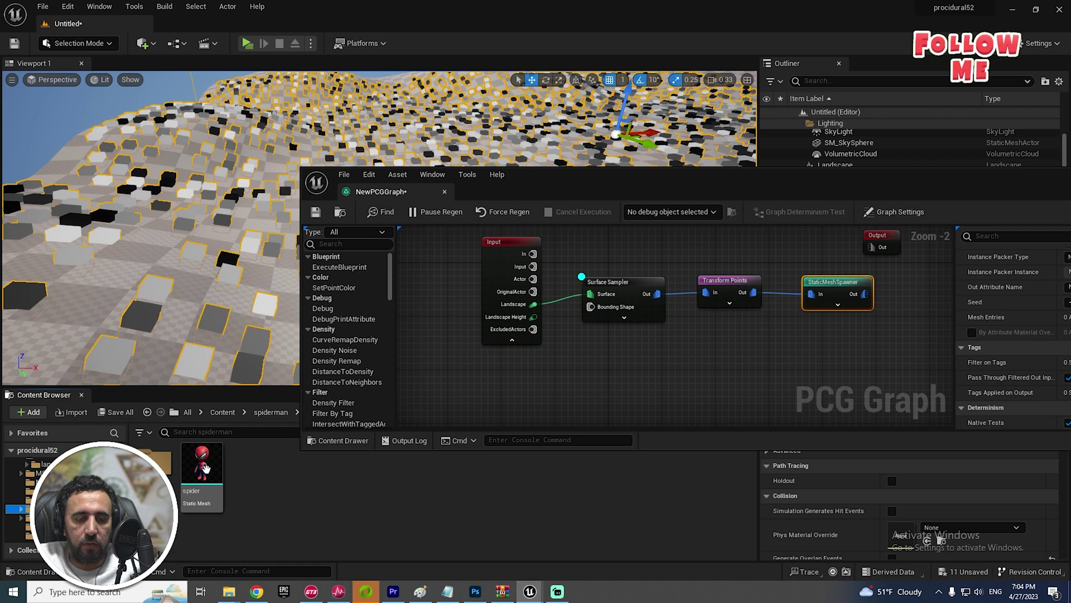
# Preview the spider mesh, close its viewer, and select the landscape.
pyautogui.doubleClick(203, 473)
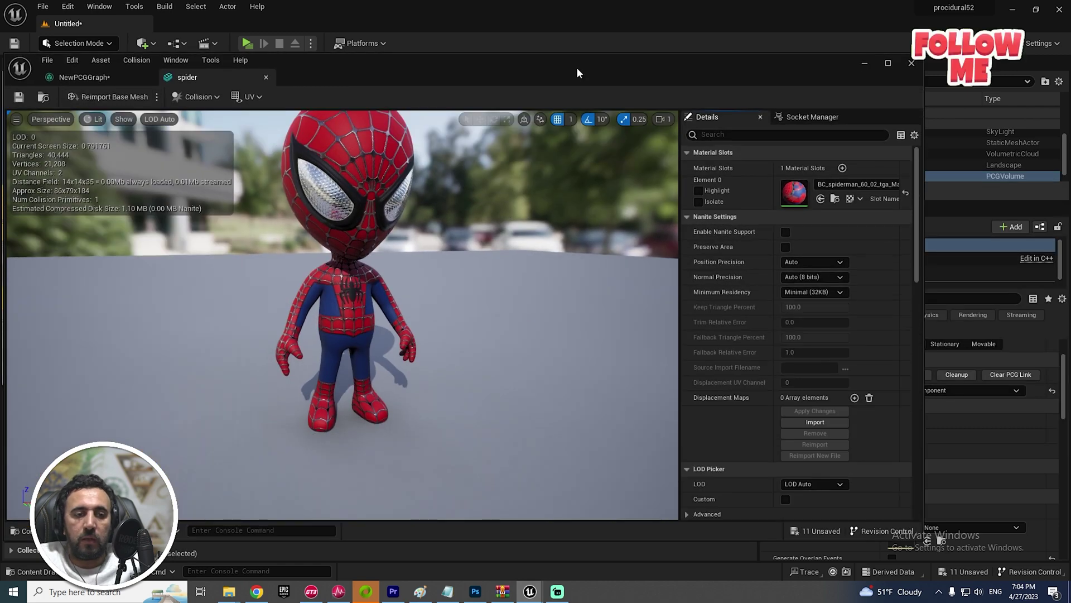
pyautogui.click(911, 65)
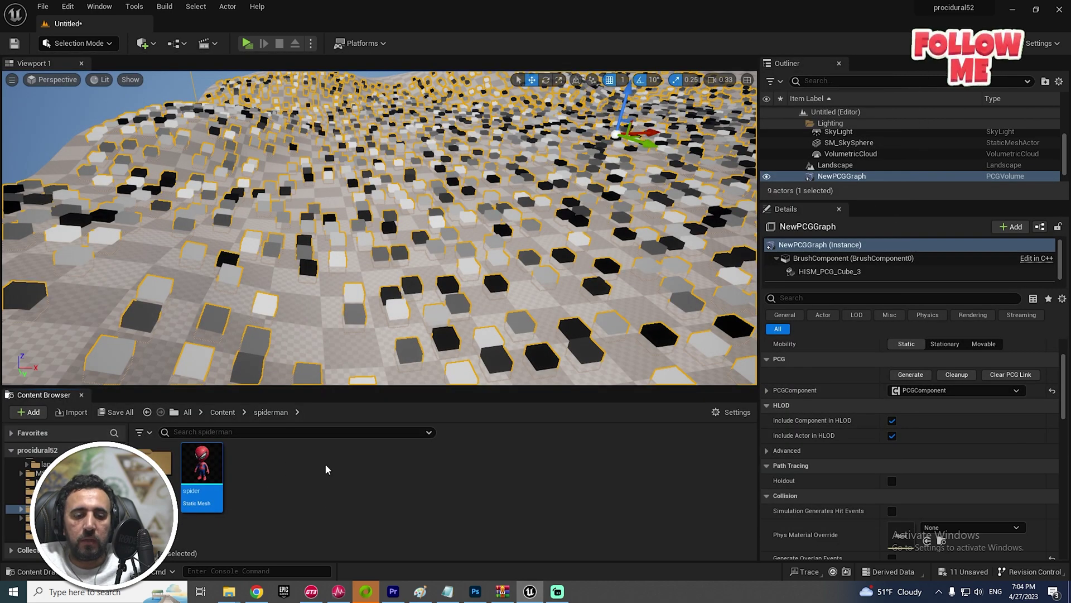
pyautogui.hotkey('ctrl', 'space')
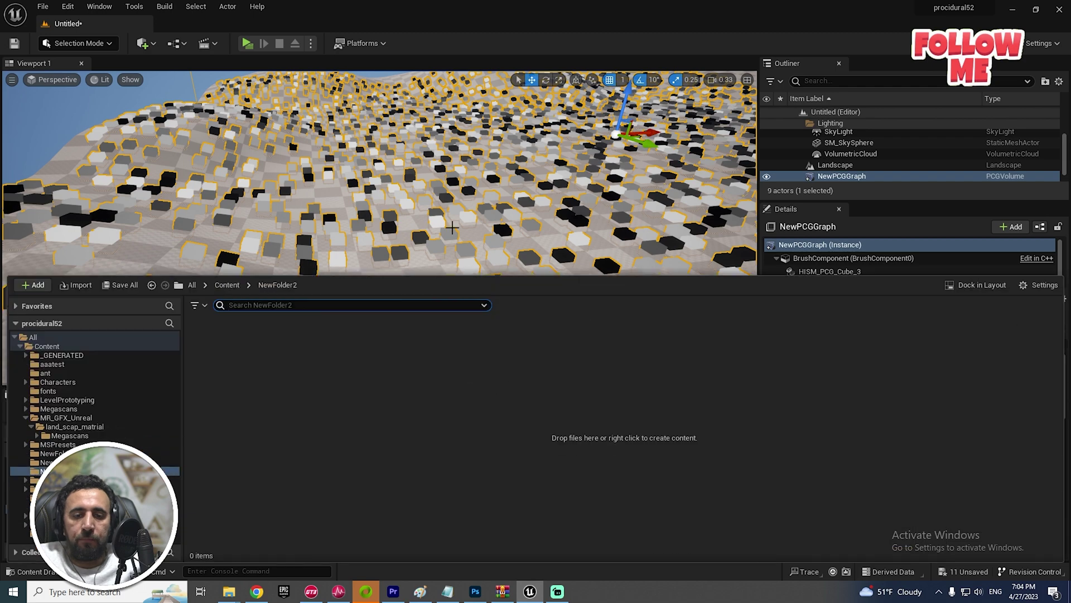
pyautogui.hotkey('ctrl', 'space')
pyautogui.click(452, 226)
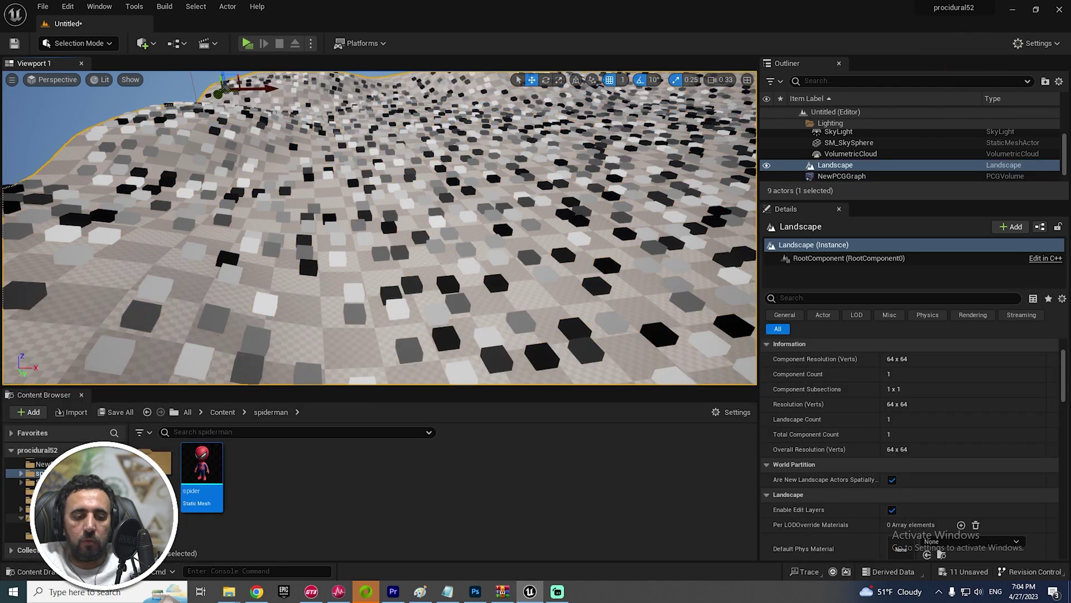
# Reopen the NewPCGGraph asset from NewFolder.
pyautogui.click(18, 525)
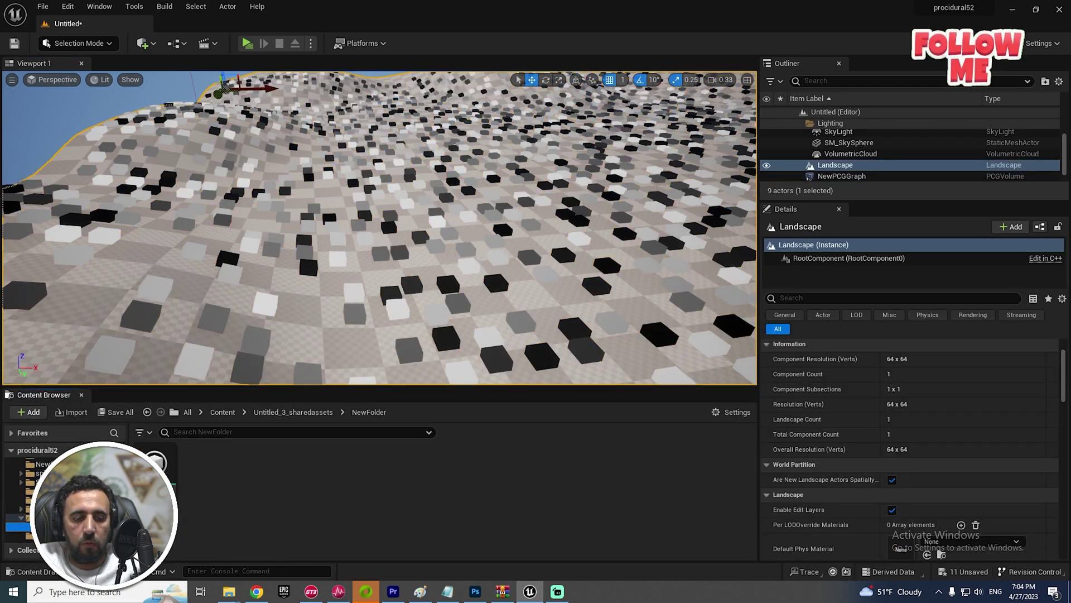
pyautogui.doubleClick(155, 464)
pyautogui.moveTo(425, 178); pyautogui.dragTo(533, 270, button='right')
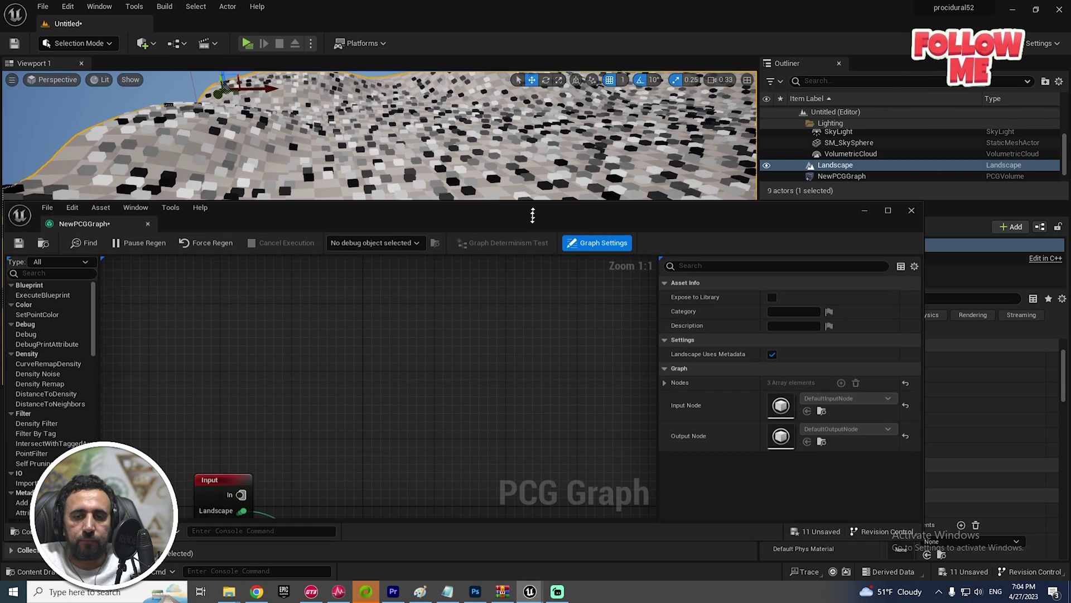
# Add a mesh entry to the StaticMeshSpawner with its Static Mesh set to spider.
pyautogui.moveTo(578, 53); pyautogui.dragTo(578, 258)
pyautogui.scroll(-2, 476, 433)
pyautogui.moveTo(476, 432); pyautogui.dragTo(510, 335, button='right')
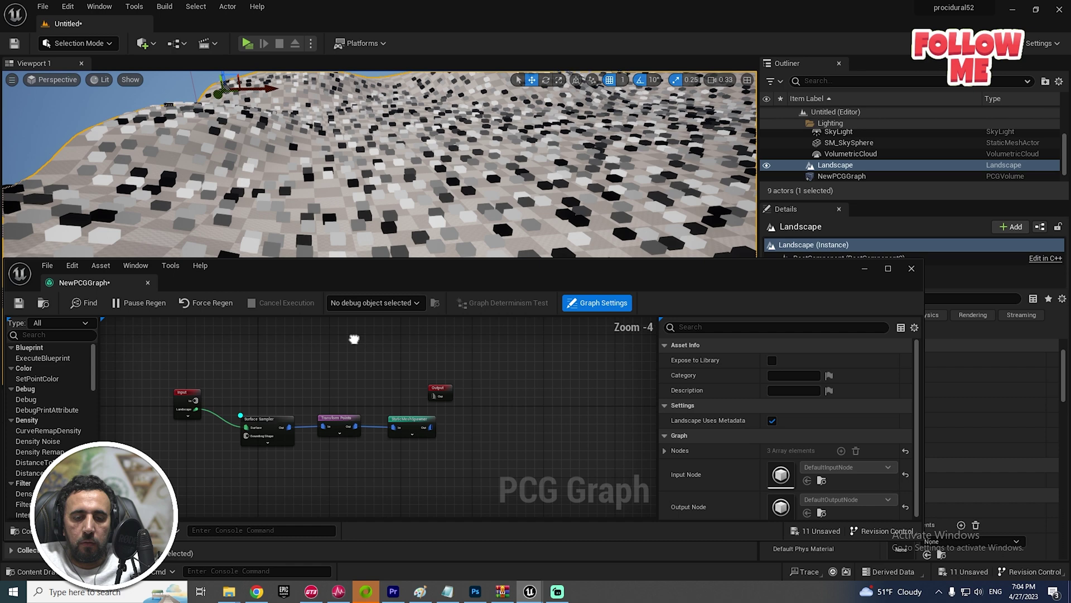
pyautogui.click(440, 414)
pyautogui.scroll(2, 476, 407)
pyautogui.scroll(1, 431, 410)
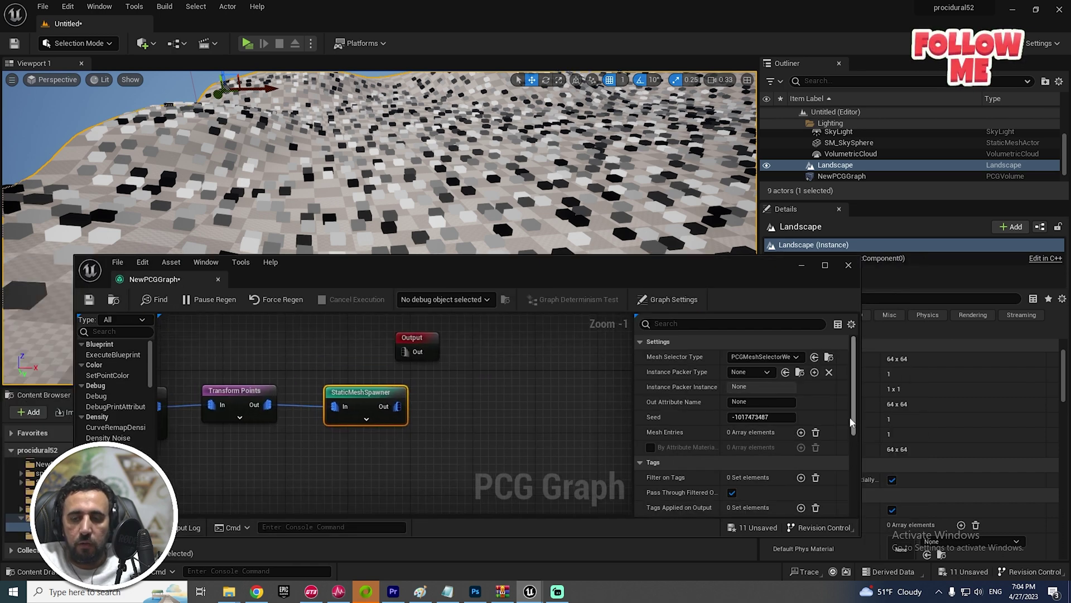
pyautogui.scroll(-1, 847, 419)
pyautogui.scroll(-1, 846, 418)
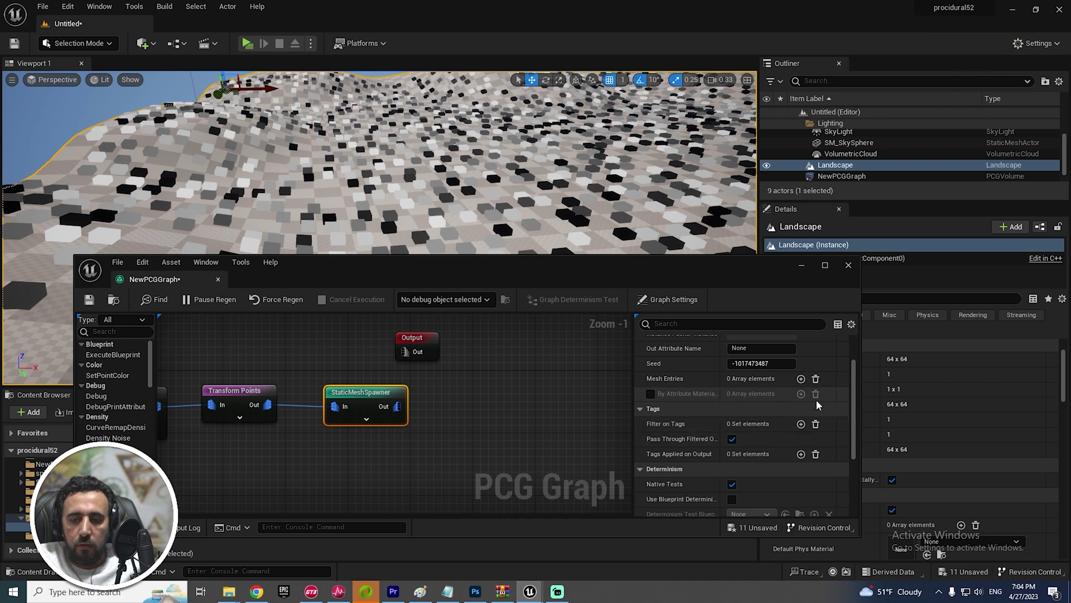
pyautogui.click(800, 380)
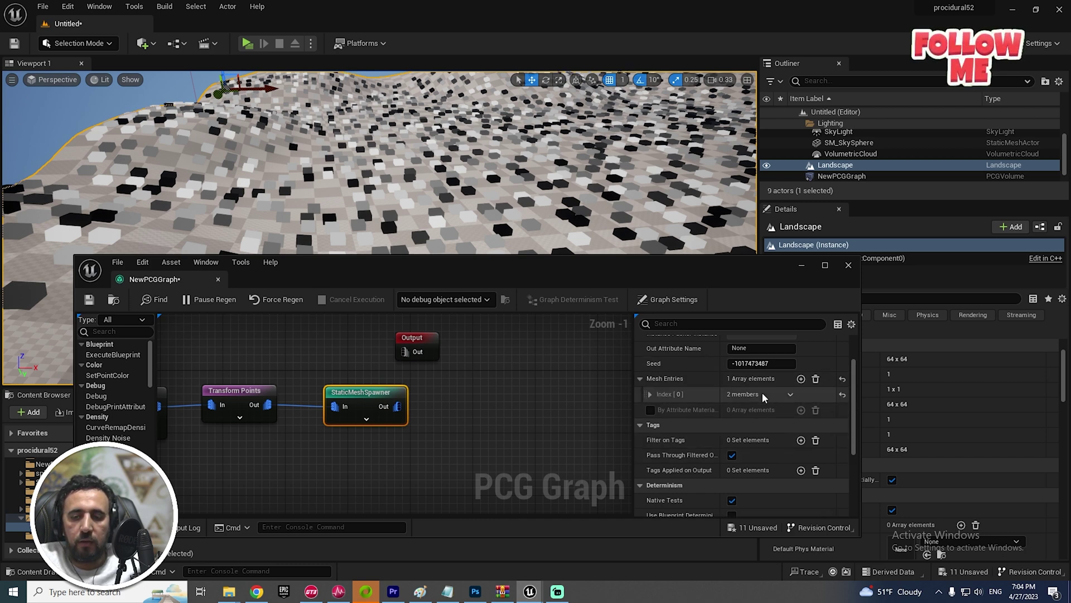
pyautogui.click(651, 394)
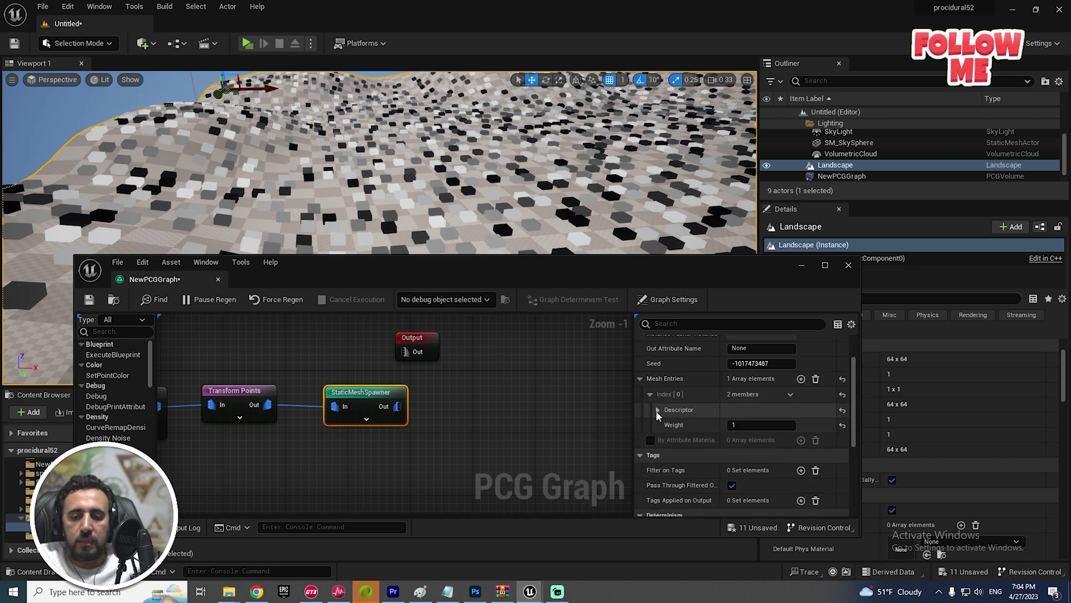
pyautogui.click(657, 411)
pyautogui.click(791, 441)
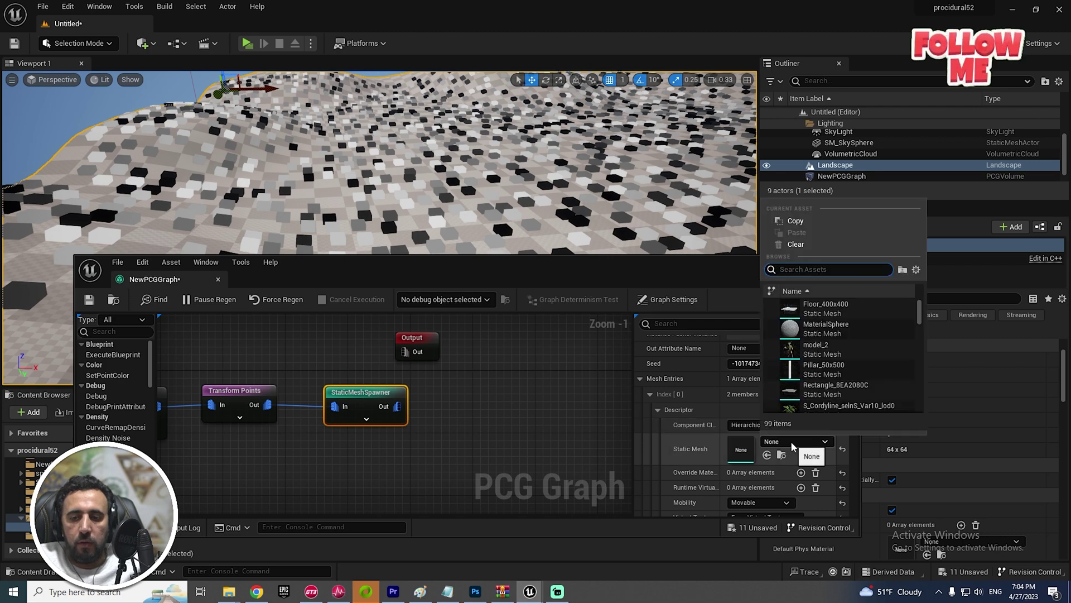
pyautogui.write('spid')
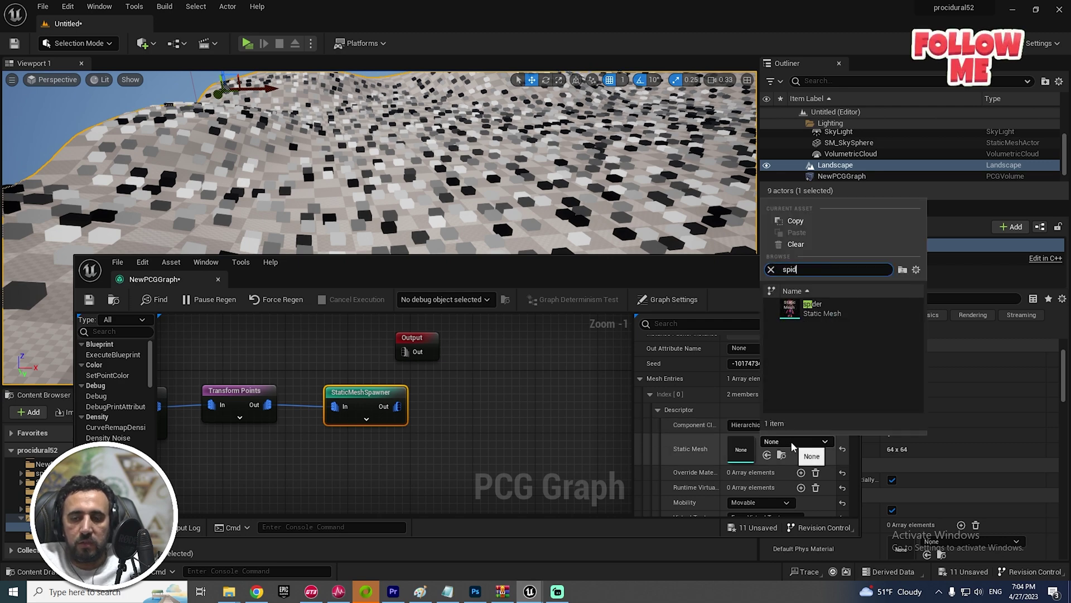
pyautogui.click(804, 308)
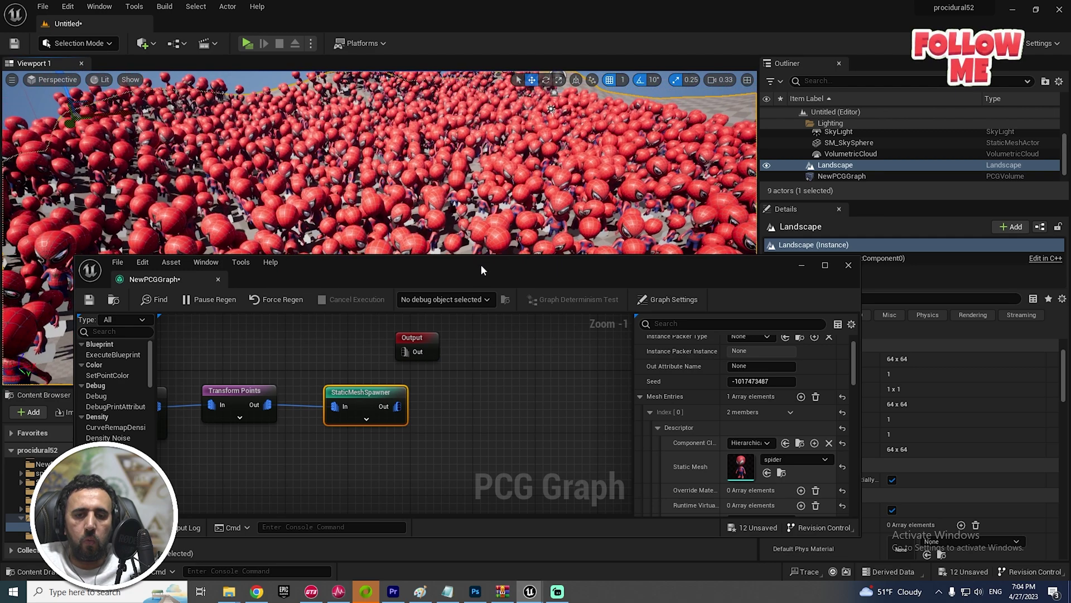
# Fly the camera around the landscape crowded with Spider-Man figures.
pyautogui.moveTo(480, 267)
pyautogui.mouseDown()
pyautogui.moveTo(461, 281)
pyautogui.moveTo(612, 420)
pyautogui.mouseUp()
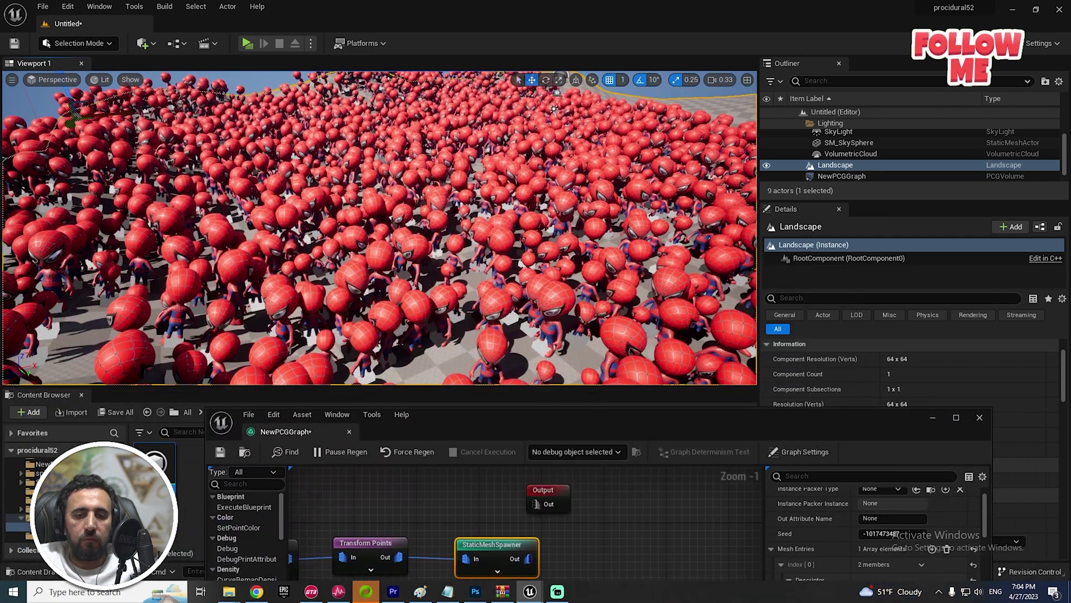
pyautogui.scroll(3, 590, 368)
pyautogui.moveTo(589, 368); pyautogui.dragTo(501, 437, button='right')
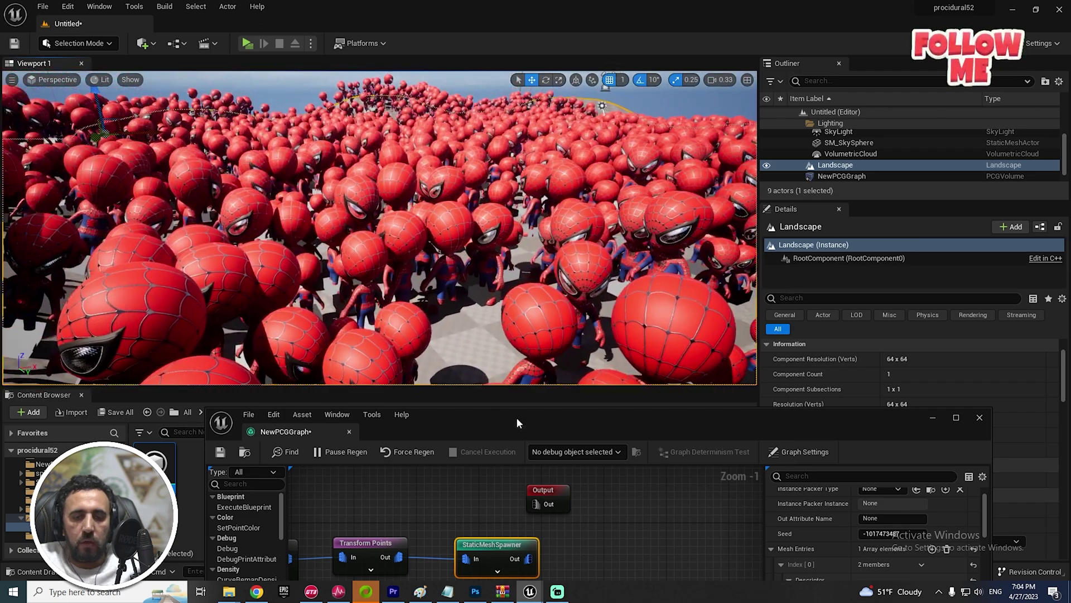
pyautogui.moveTo(517, 417); pyautogui.dragTo(625, 234)
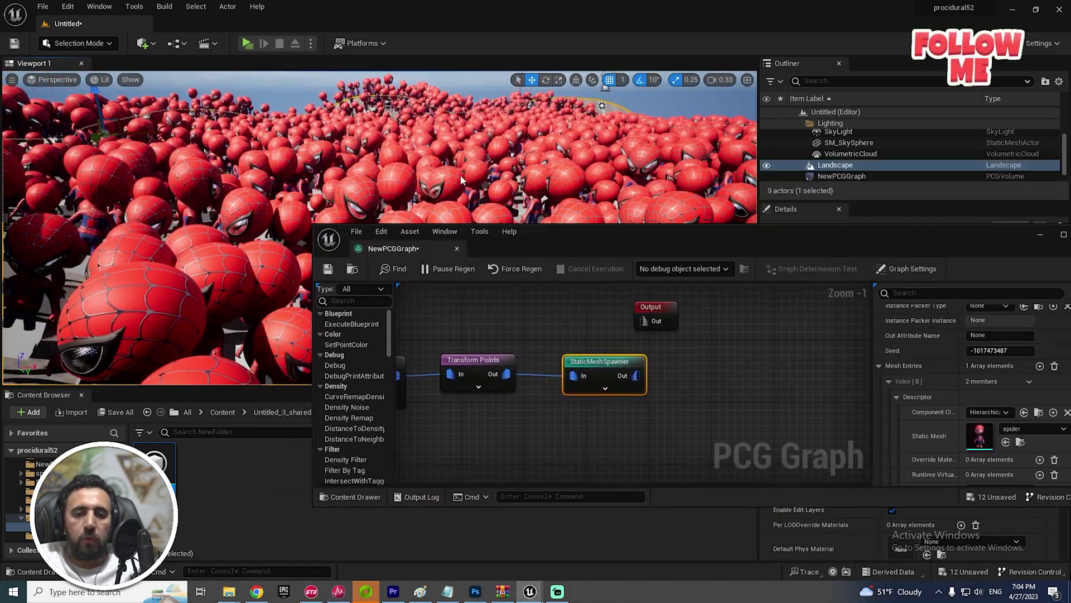
pyautogui.moveTo(160, 218); pyautogui.dragTo(159, 251, button='right')
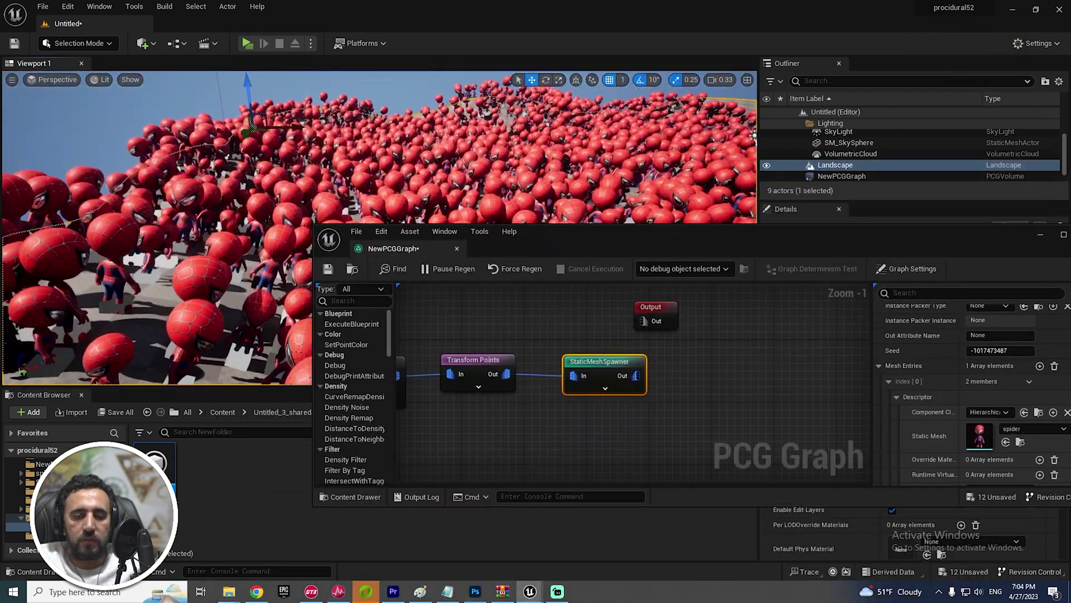
# Set Transform Points minimum scale to 0.7 on all axes.
pyautogui.moveTo(626, 234); pyautogui.dragTo(680, 218)
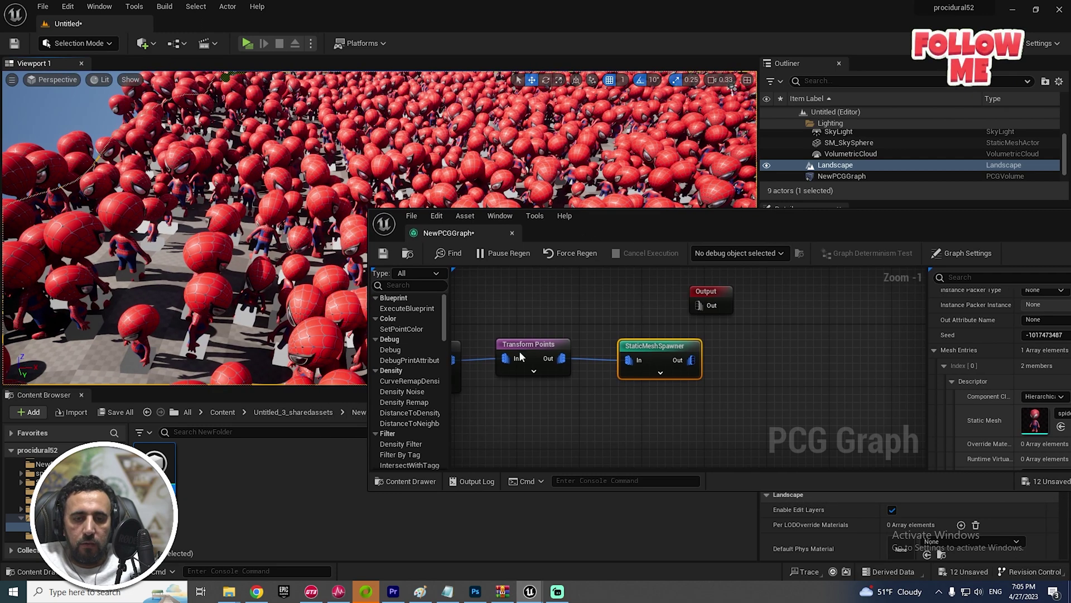
pyautogui.click(529, 345)
pyautogui.moveTo(783, 212); pyautogui.dragTo(372, 185)
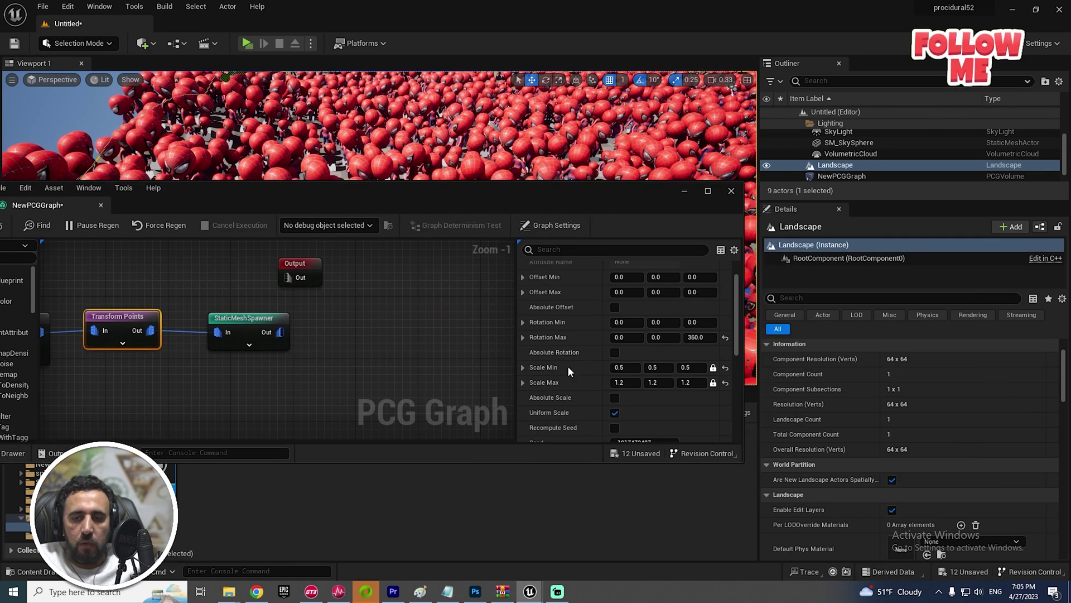
pyautogui.click(617, 367)
pyautogui.write('0')
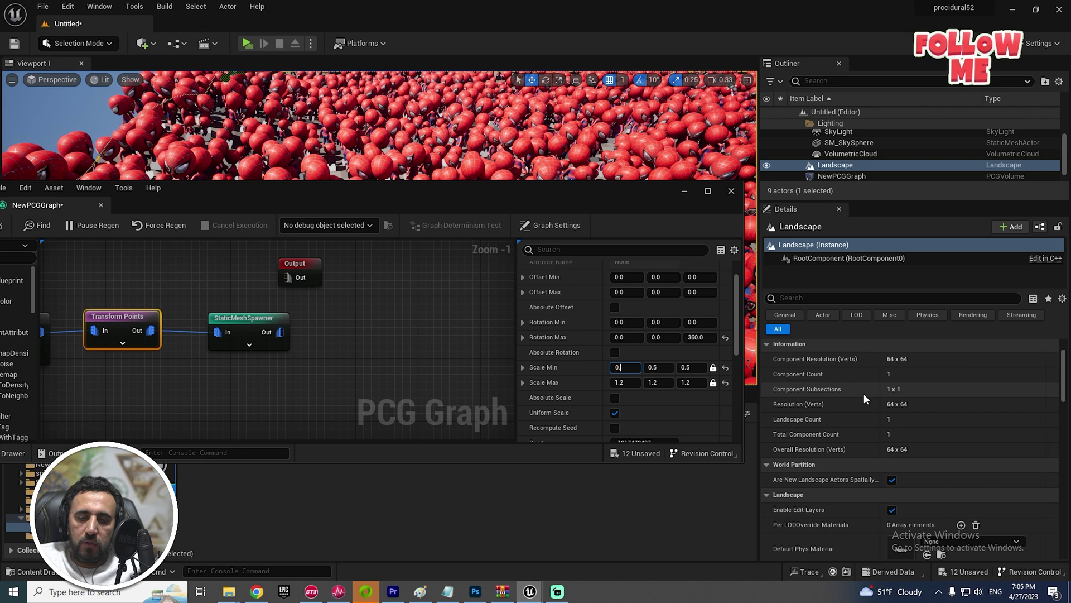
pyautogui.write('.7')
pyautogui.press('Tab')
pyautogui.press('Tab')
pyautogui.press('Tab')
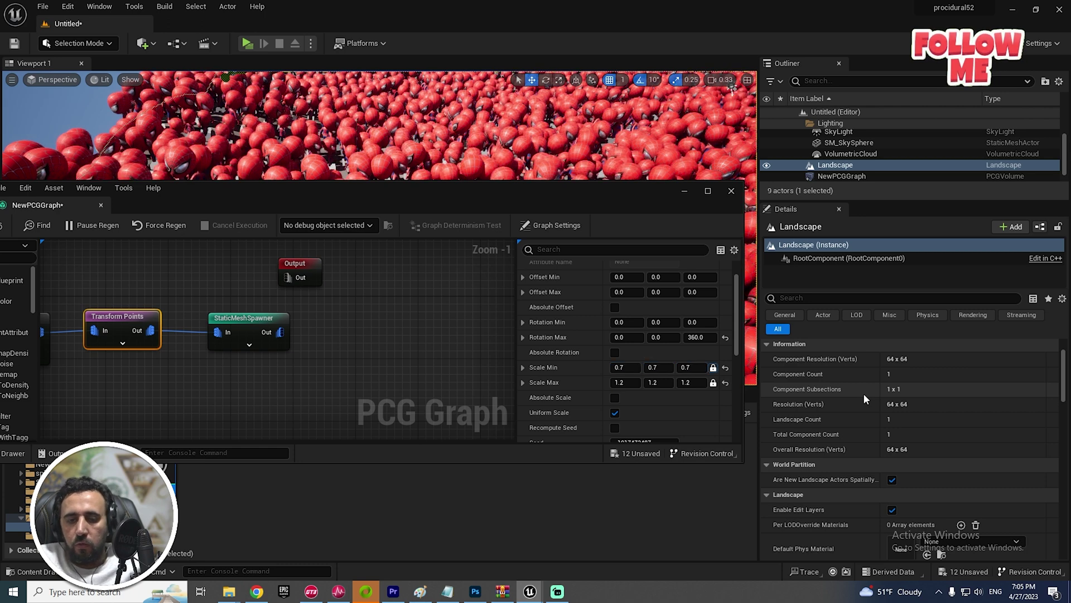
pyautogui.press('Tab')
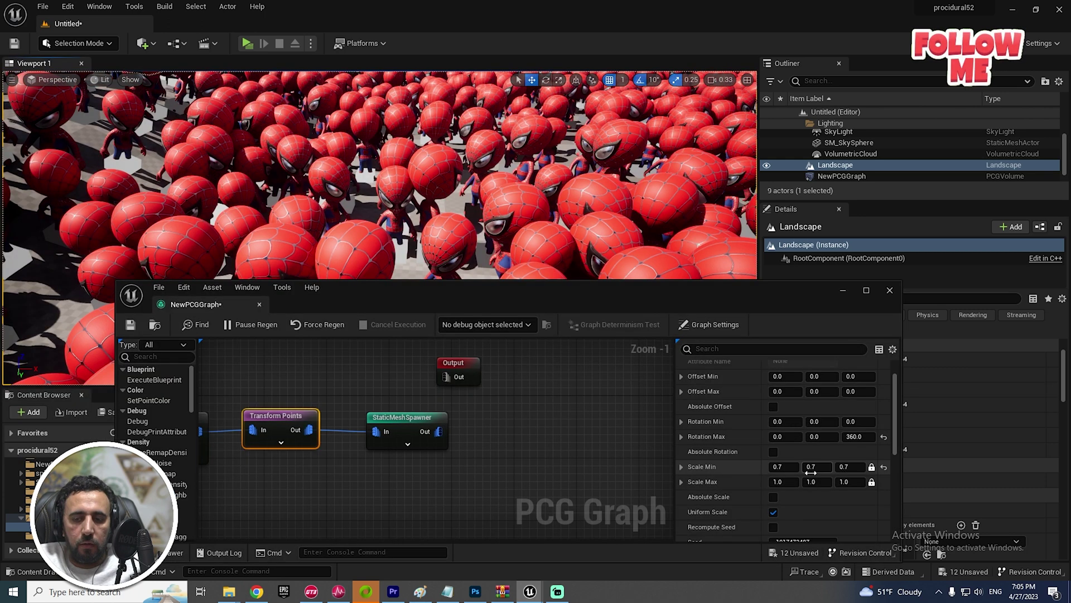
# Change the scale range to 0.2 minimum and 0.4 maximum, then view the smaller figures.
pyautogui.click(782, 469)
pyautogui.write('0.')
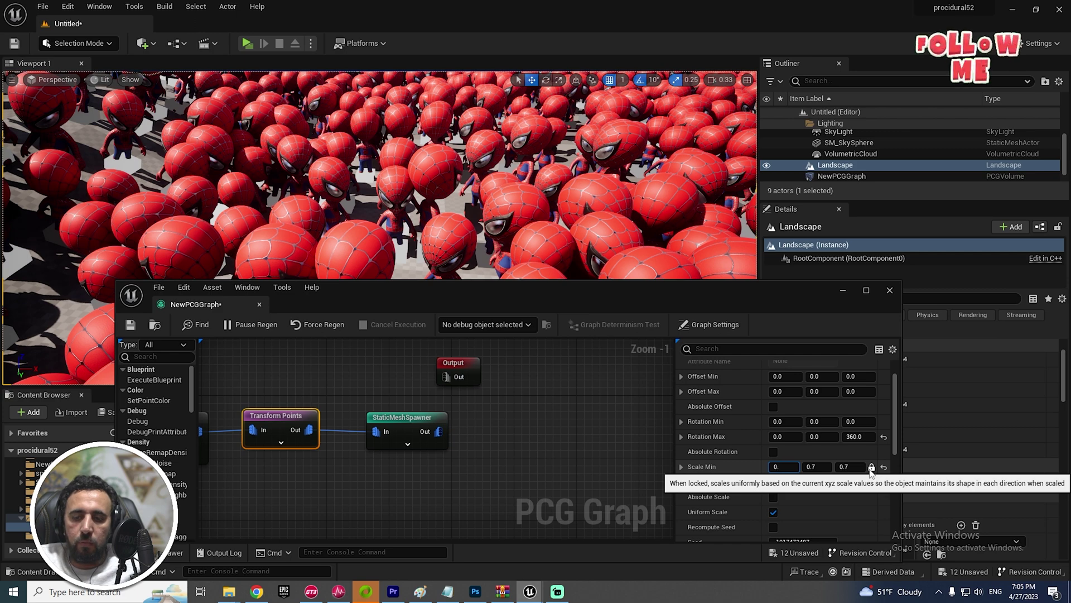
pyautogui.press('Tab')
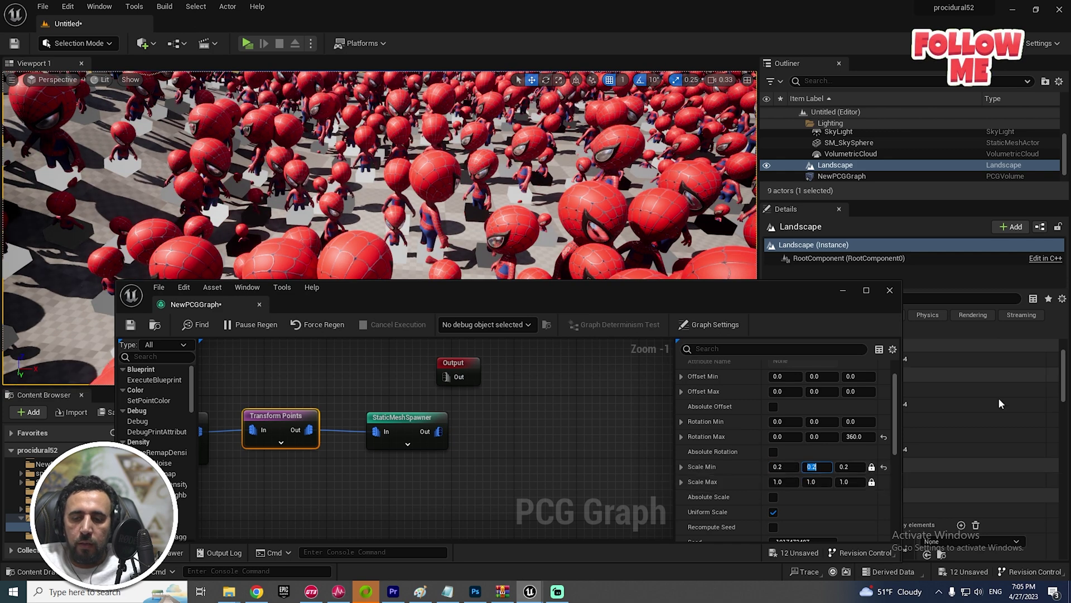
pyautogui.write('0.4')
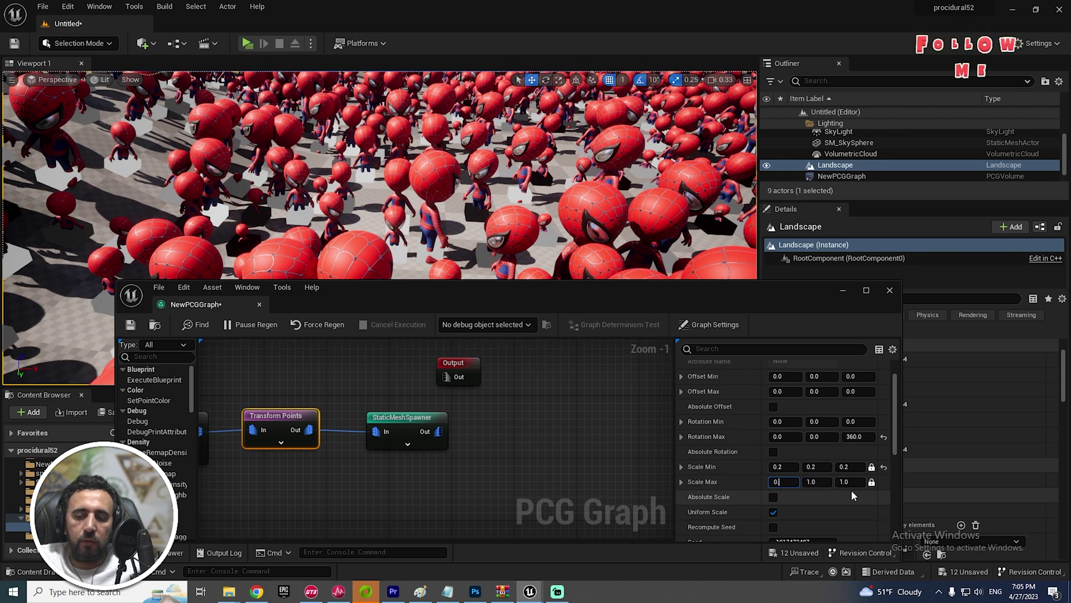
pyautogui.press('Return')
pyautogui.moveTo(505, 141); pyautogui.dragTo(381, 292, button='right')
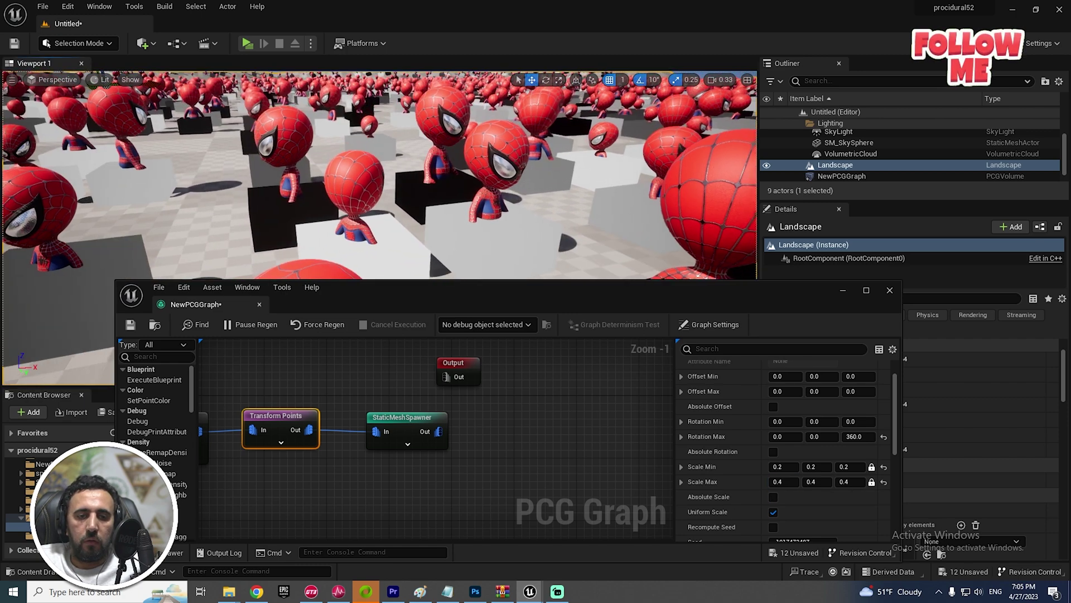
pyautogui.moveTo(382, 294); pyautogui.dragTo(452, 336)
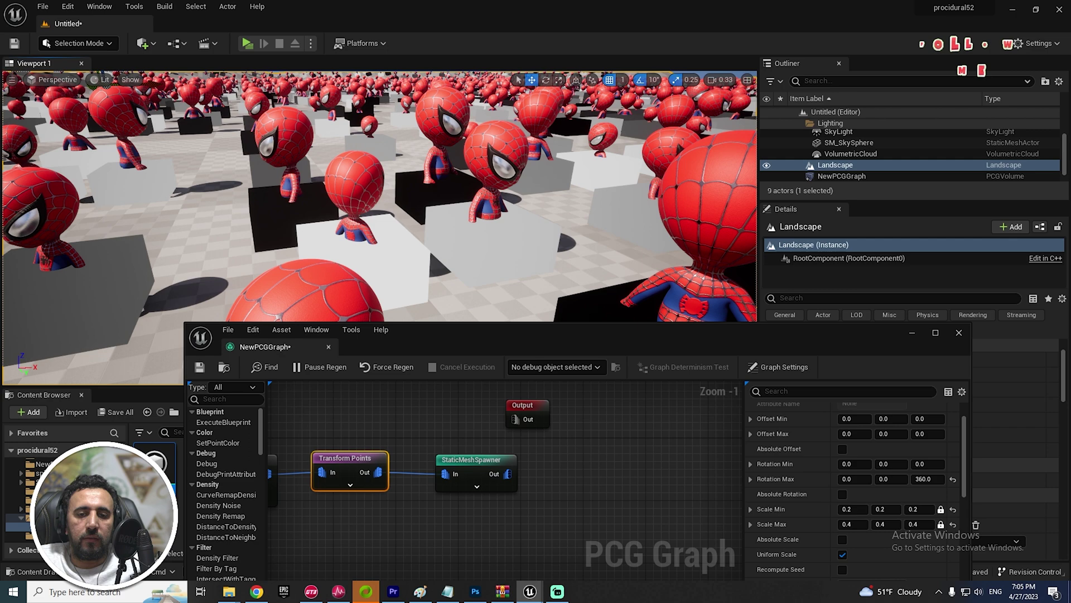
pyautogui.moveTo(451, 252); pyautogui.dragTo(451, 251, button='right')
# Disable Debug on the Surface Sampler and view the remaining spider crowd up close.
pyautogui.moveTo(381, 487); pyautogui.dragTo(546, 476, button='right')
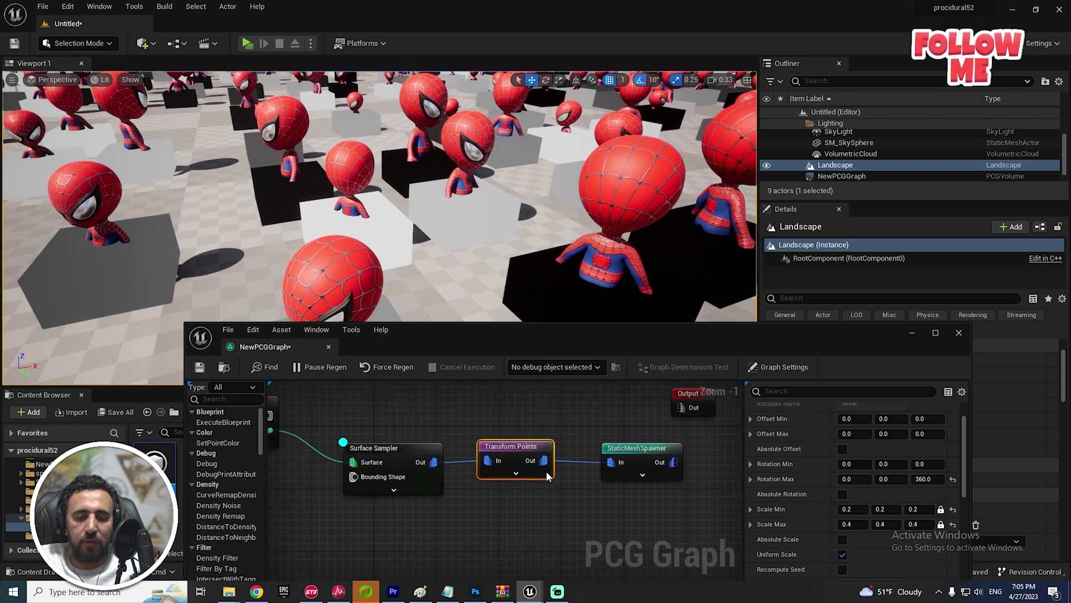
pyautogui.rightClick(360, 451)
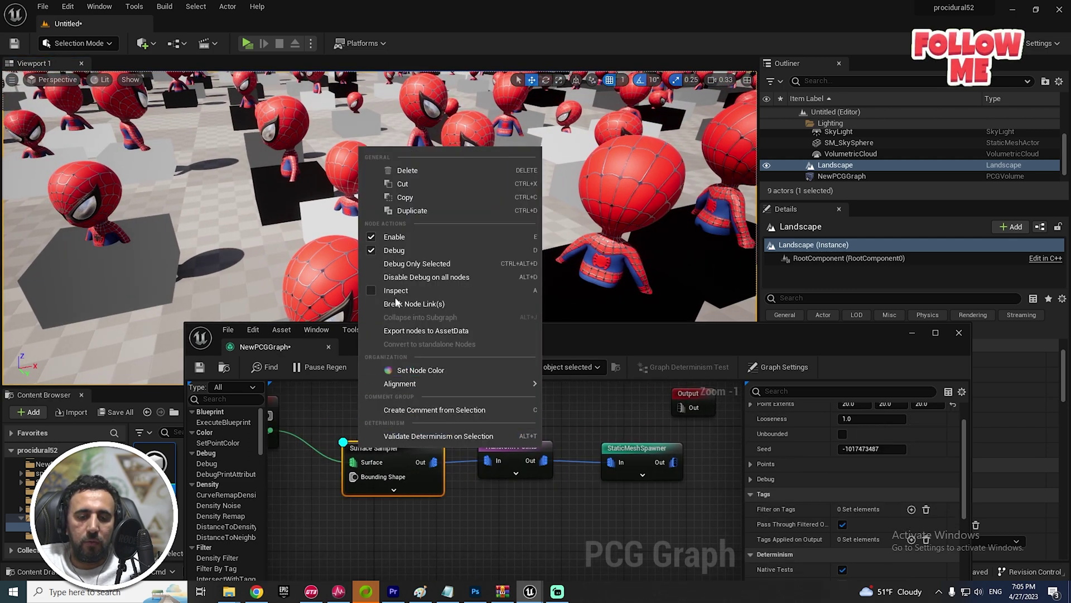
pyautogui.click(385, 243)
pyautogui.moveTo(502, 329); pyautogui.dragTo(386, 392)
pyautogui.scroll(-5, 586, 105)
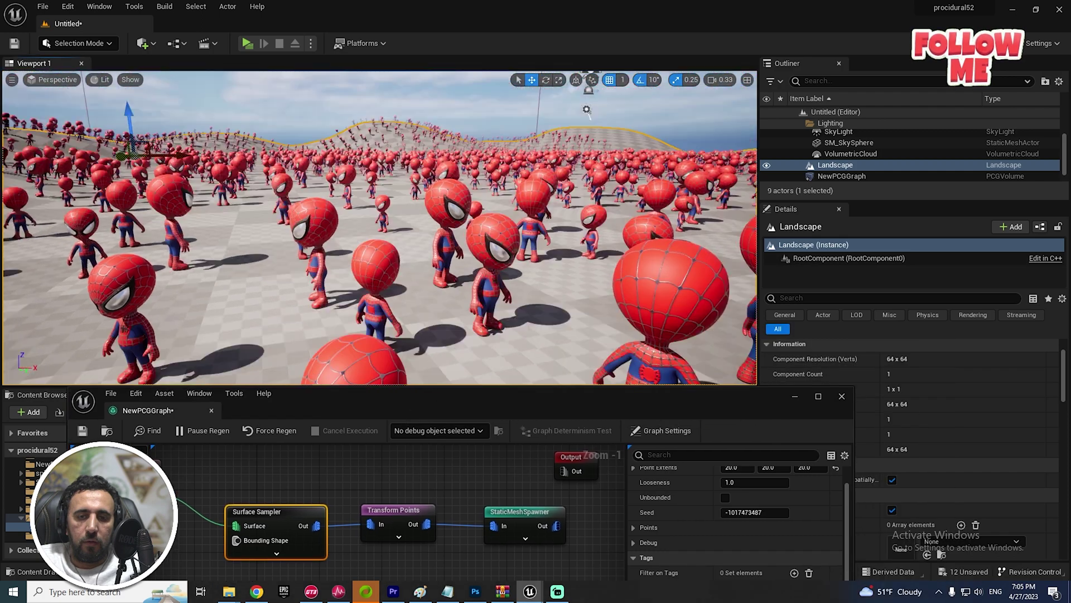
pyautogui.moveTo(379, 228); pyautogui.dragTo(378, 227, button='right')
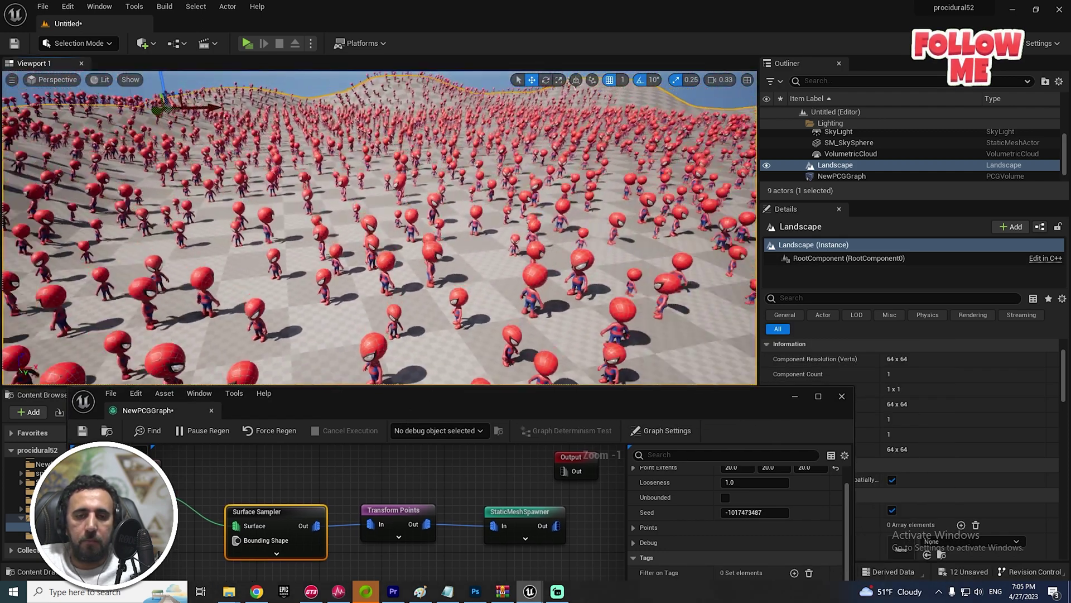
# Set the Transform Points scale range to 0.4–0.6 as a first try.
pyautogui.click(393, 515)
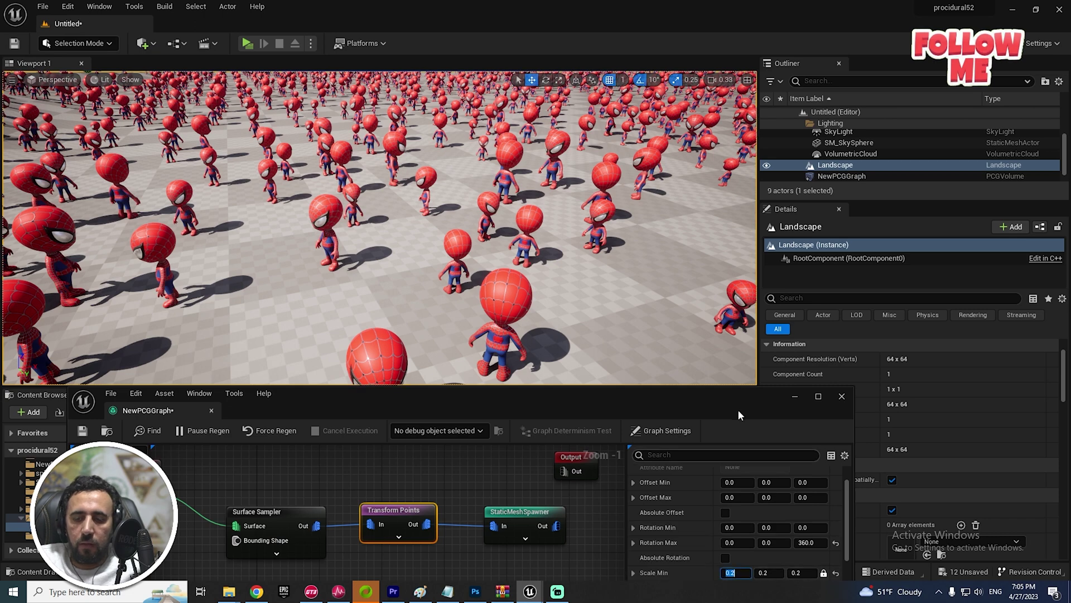
pyautogui.moveTo(738, 414); pyautogui.dragTo(694, 263)
pyautogui.write('0.')
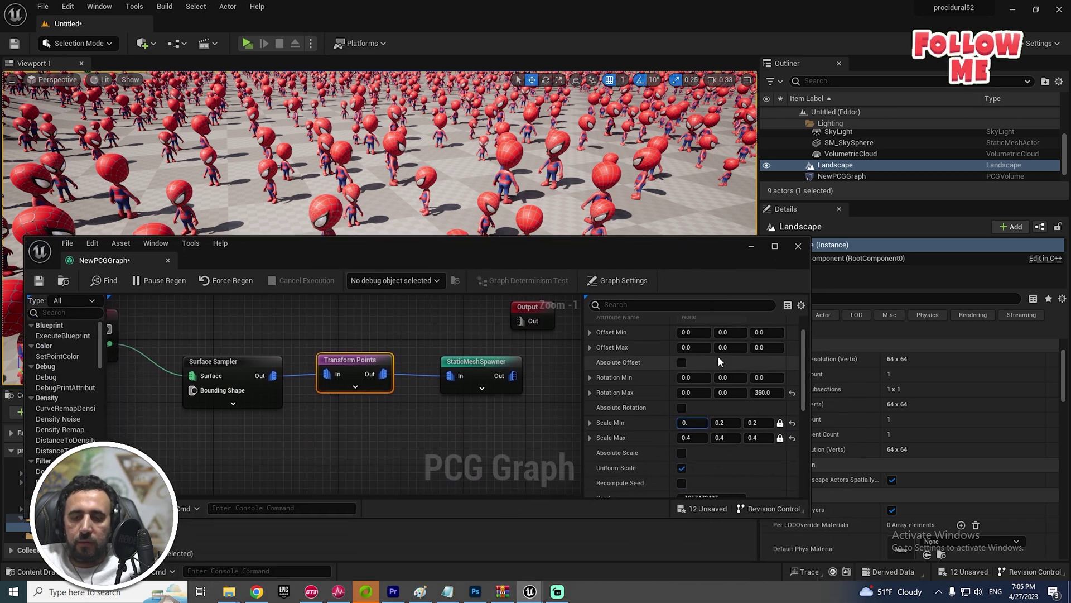
pyautogui.write('4')
pyautogui.press('Tab')
pyautogui.press('Tab')
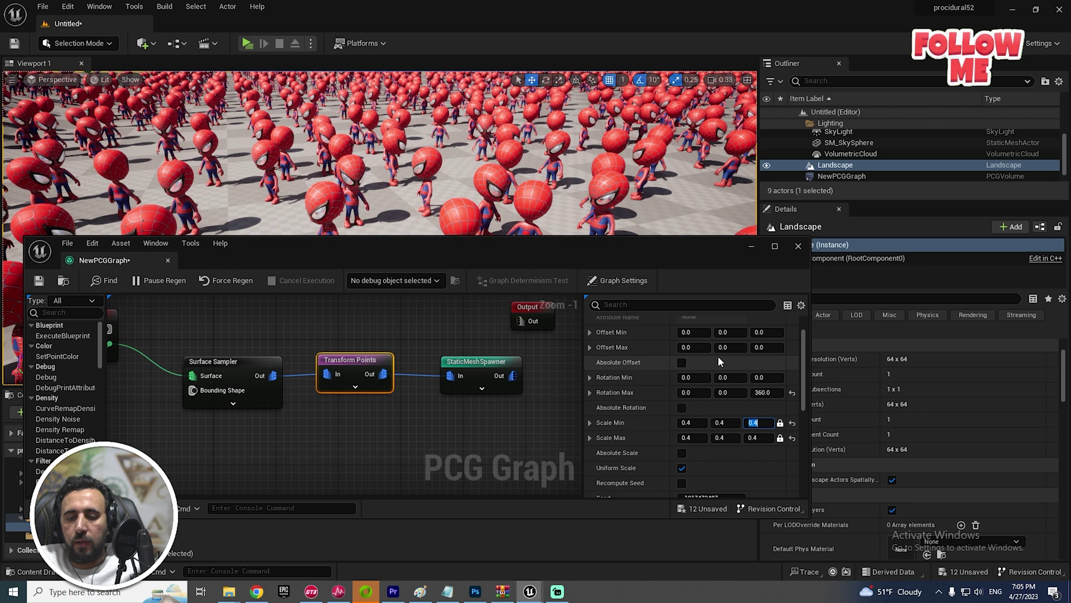
pyautogui.press('Tab')
pyautogui.write('0')
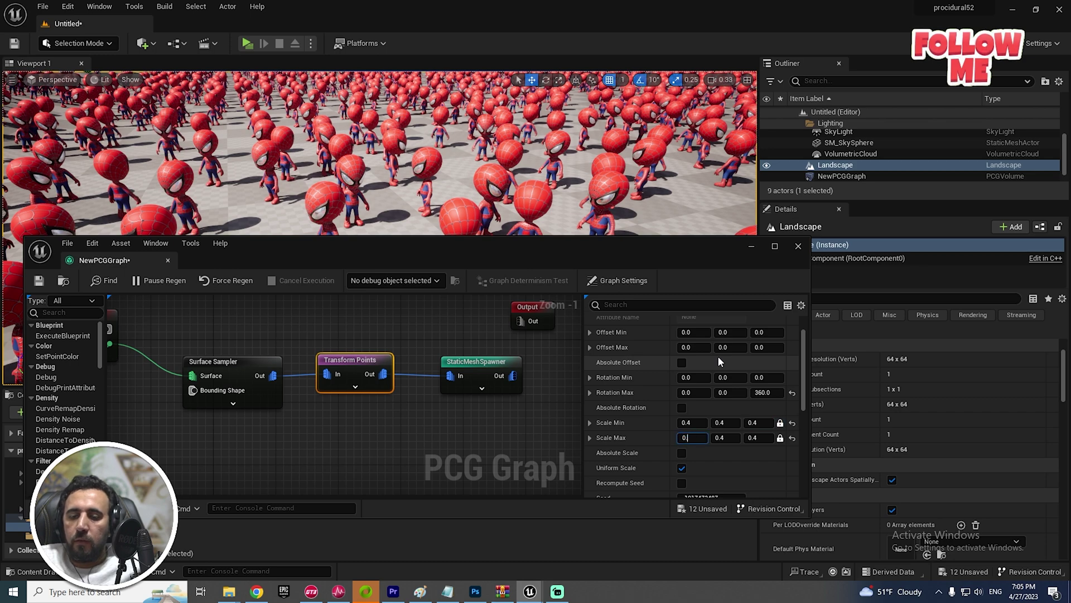
pyautogui.write('.6')
pyautogui.press('Return')
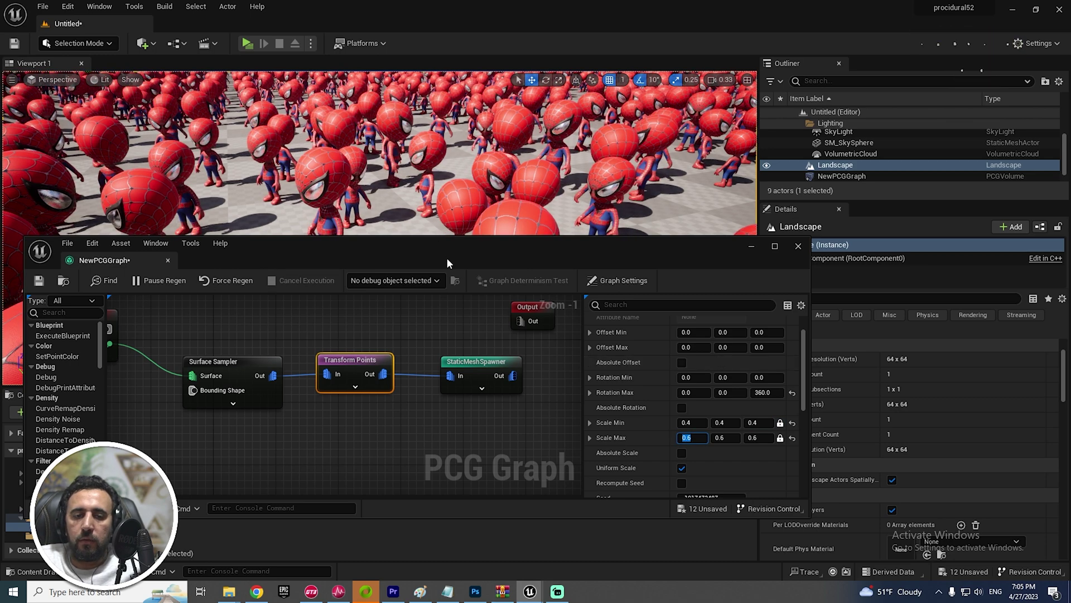
# Rearrange the graph window and fly the camera over the resized Spiderman crowd.
pyautogui.moveTo(446, 257); pyautogui.dragTo(400, 339)
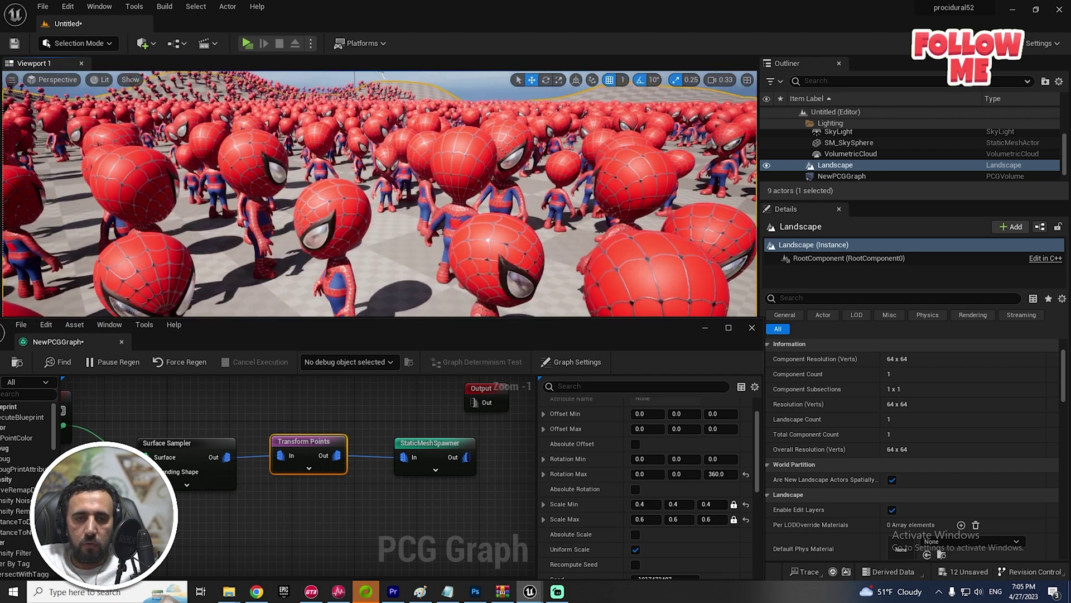
pyautogui.moveTo(379, 192); pyautogui.dragTo(379, 192, button='right')
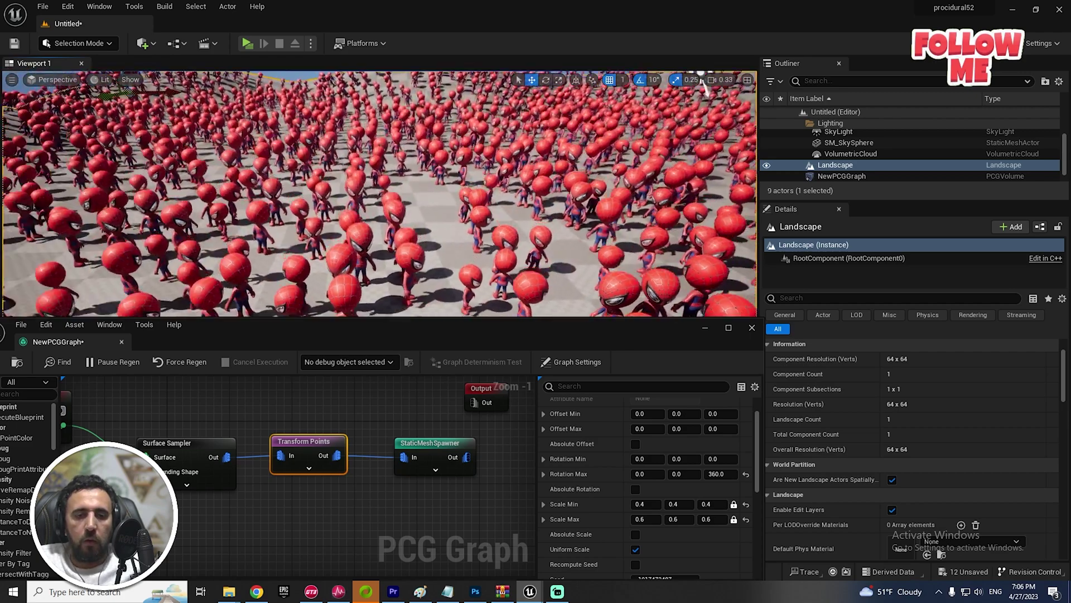
pyautogui.moveTo(481, 294); pyautogui.dragTo(481, 294, button='right')
pyautogui.moveTo(633, 335); pyautogui.dragTo(1031, 300)
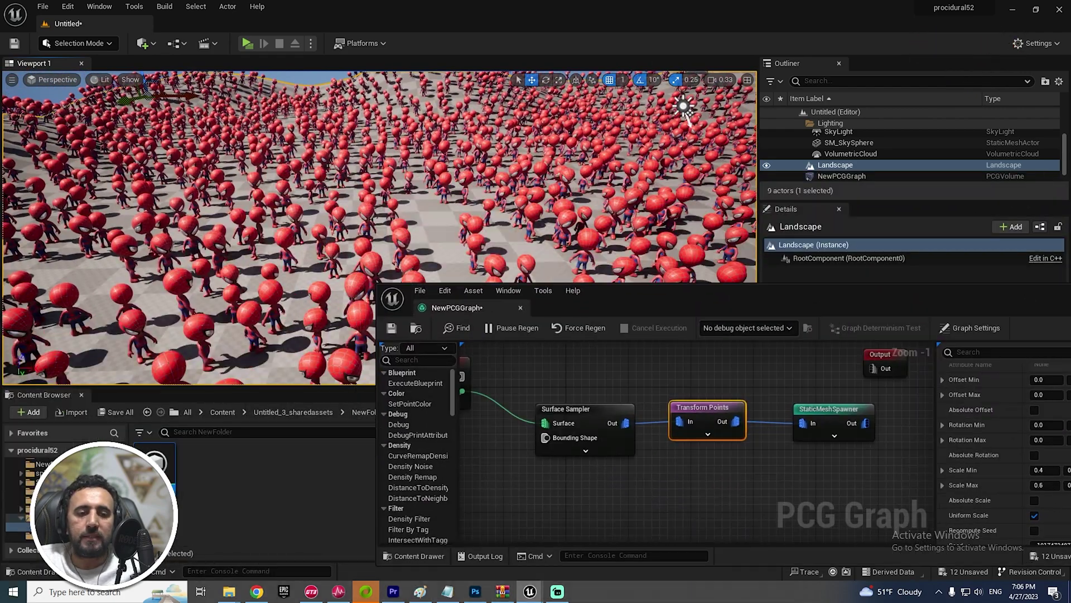
pyautogui.moveTo(376, 194); pyautogui.dragTo(377, 193, button='right')
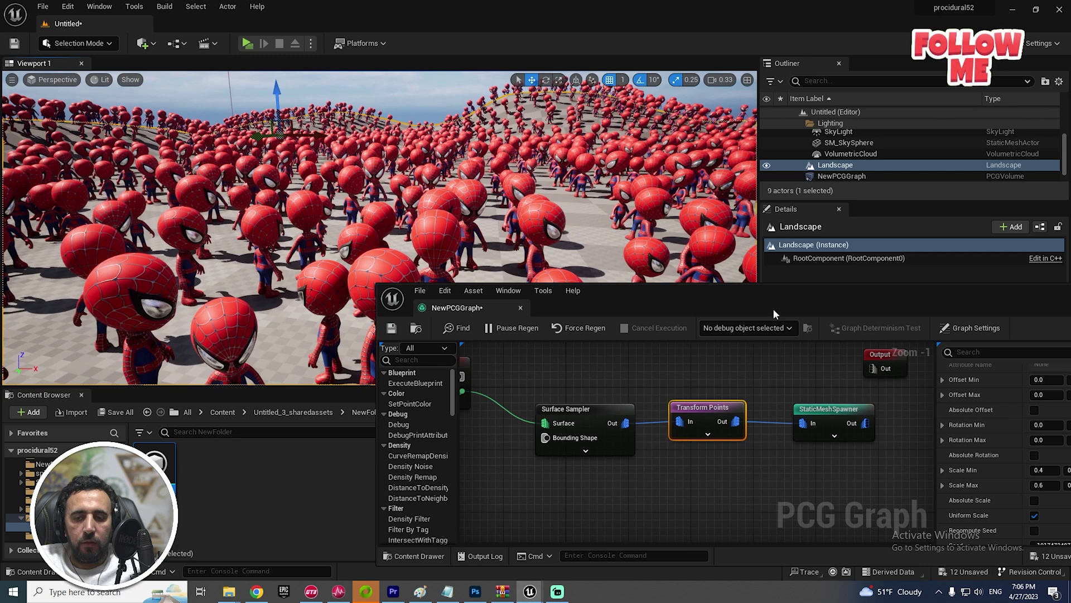
pyautogui.moveTo(773, 308); pyautogui.dragTo(488, 200)
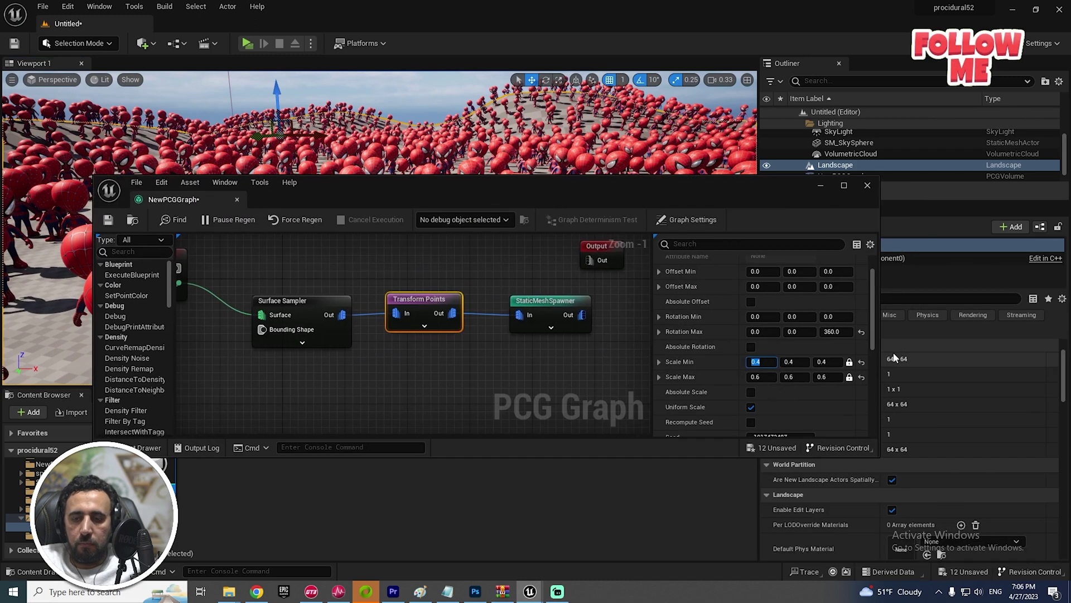
pyautogui.write('0.6')
# Raise the Transform Points scale to 0.6–0.8 on all axes and review the crowd.
pyautogui.press('Tab')
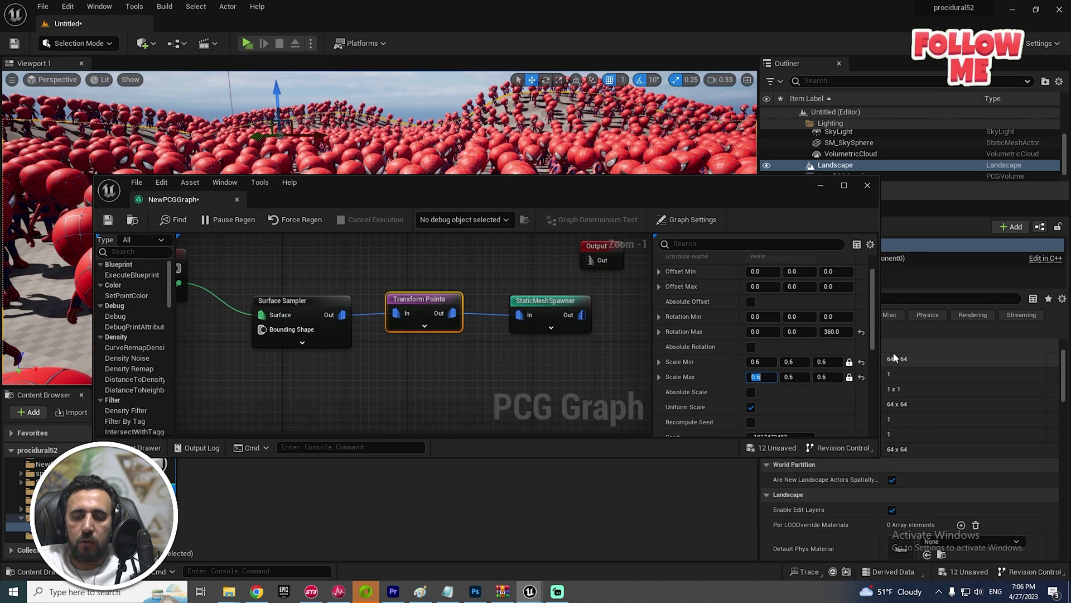
pyautogui.write('0.8')
pyautogui.press('Return')
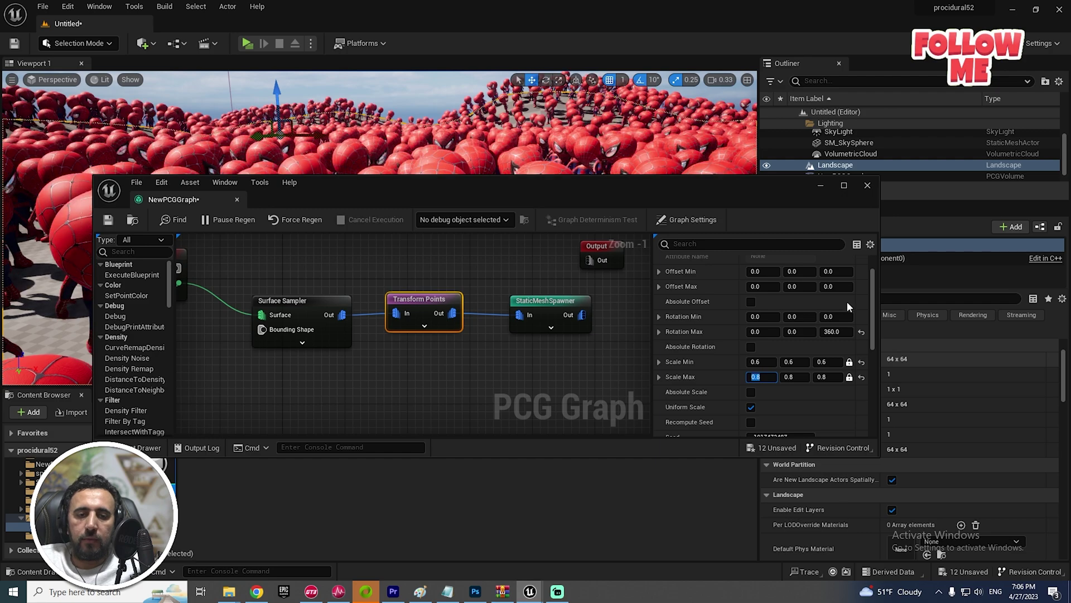
pyautogui.moveTo(645, 203); pyautogui.dragTo(554, 459)
pyautogui.moveTo(476, 326); pyautogui.dragTo(476, 326, button='right')
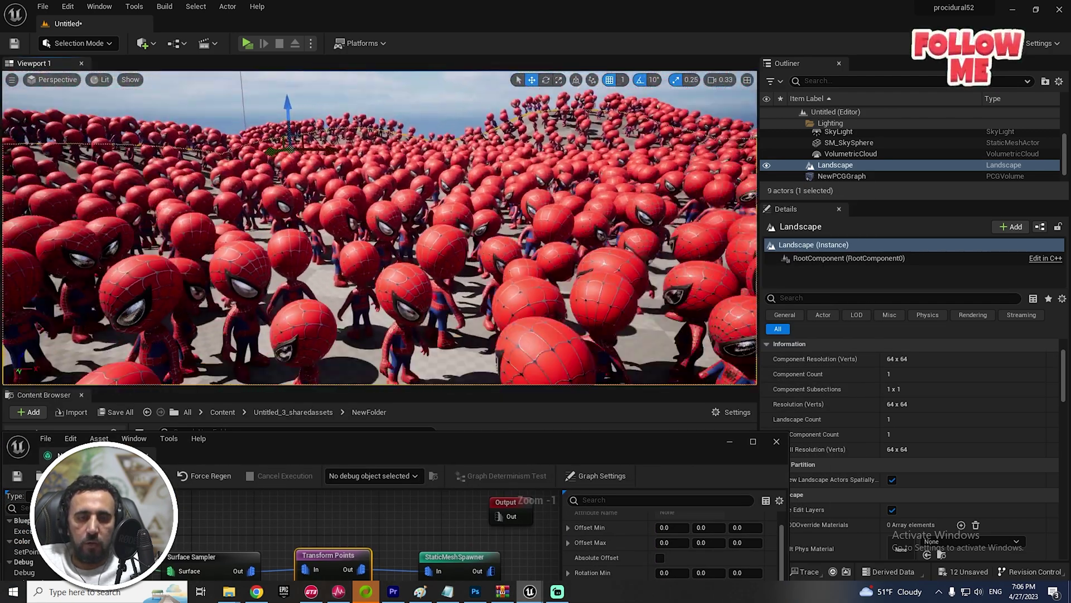
pyautogui.moveTo(459, 342); pyautogui.dragTo(458, 342, button='right')
pyautogui.press('super+Down')
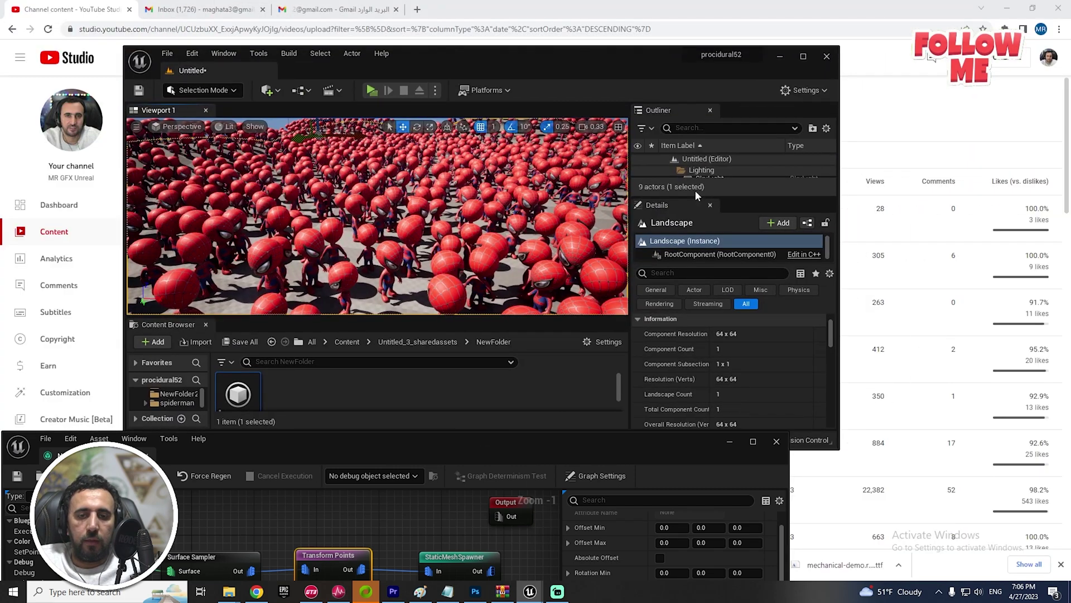
pyautogui.click(803, 56)
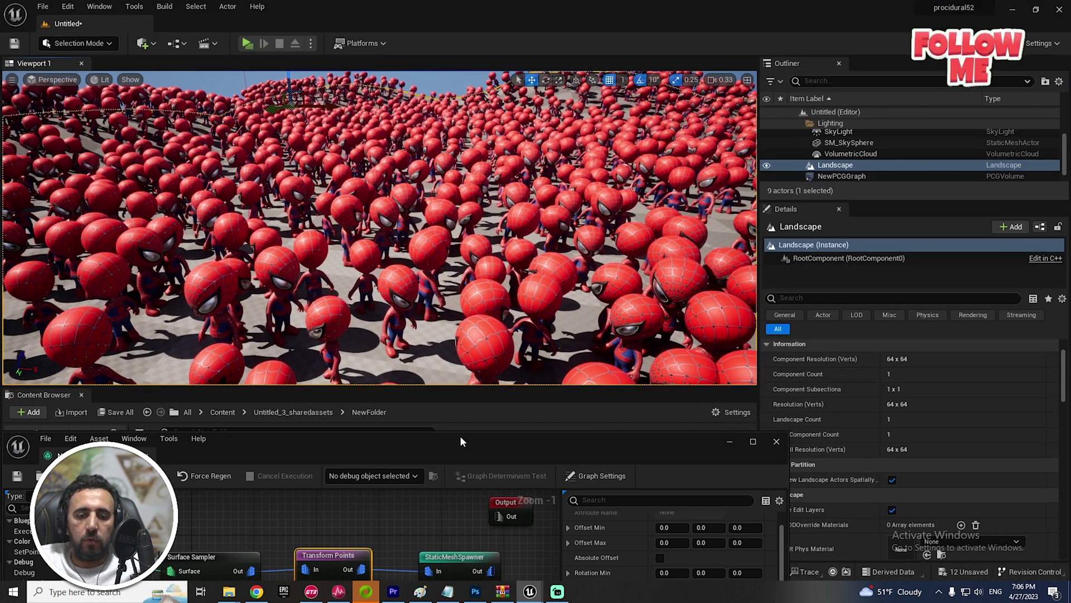
pyautogui.moveTo(459, 441); pyautogui.dragTo(661, 203)
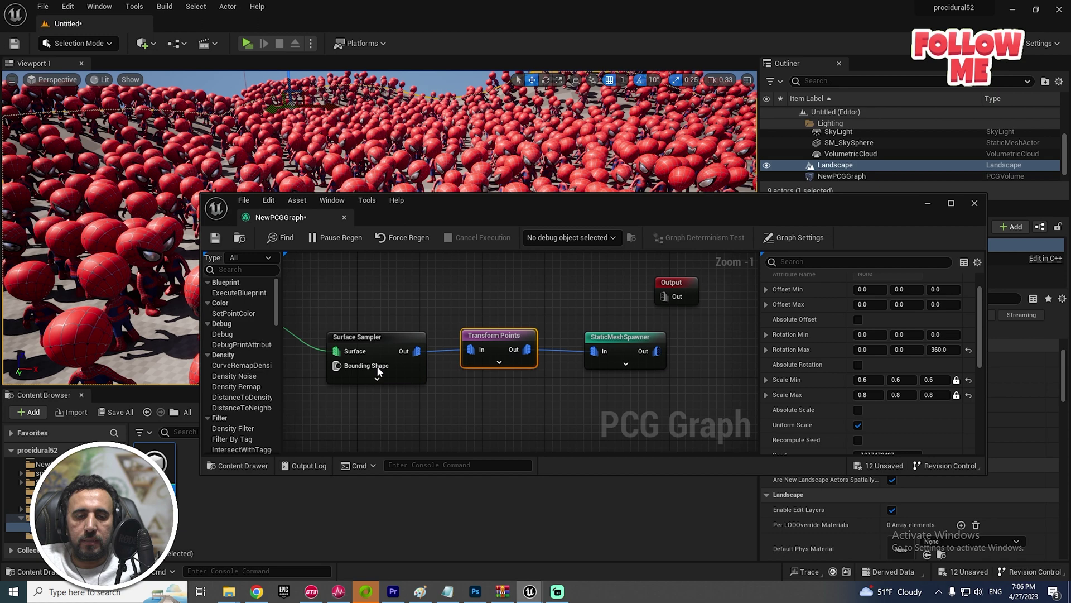
# Try Surface Sampler densities of 0.5 and 20 points per square metre, with X extent 20.
pyautogui.click(378, 372)
pyautogui.moveTo(646, 211); pyautogui.dragTo(286, 350)
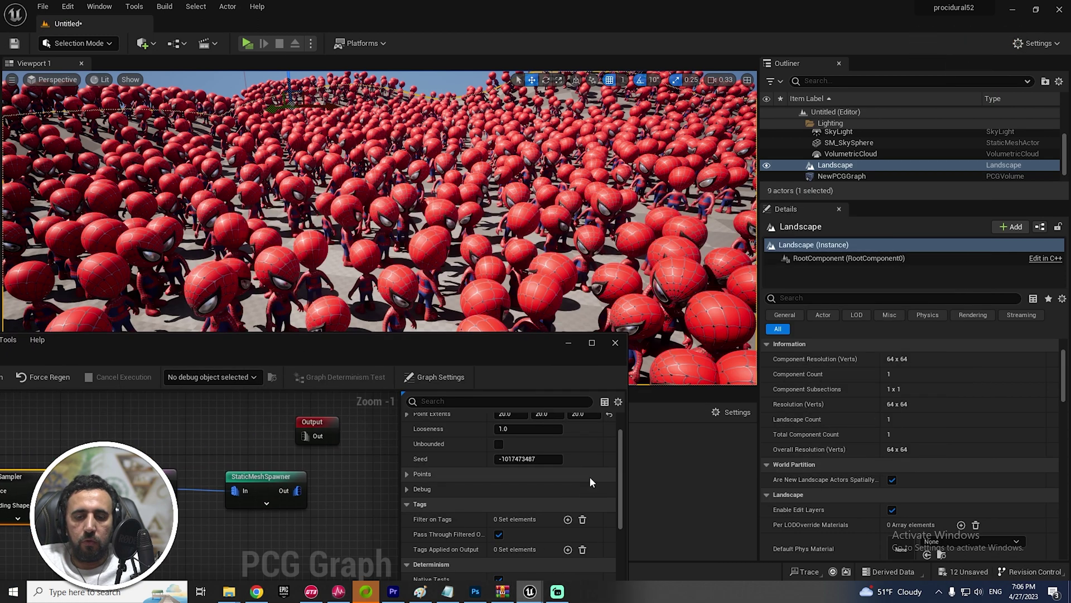
pyautogui.scroll(2, 589, 482)
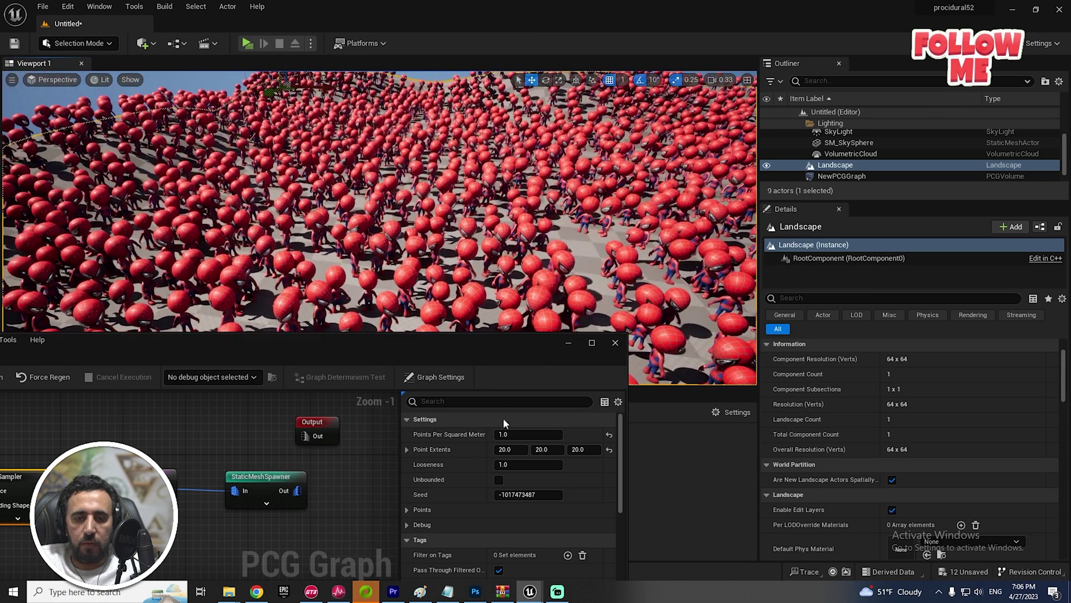
pyautogui.write('0.5')
pyautogui.press('Return')
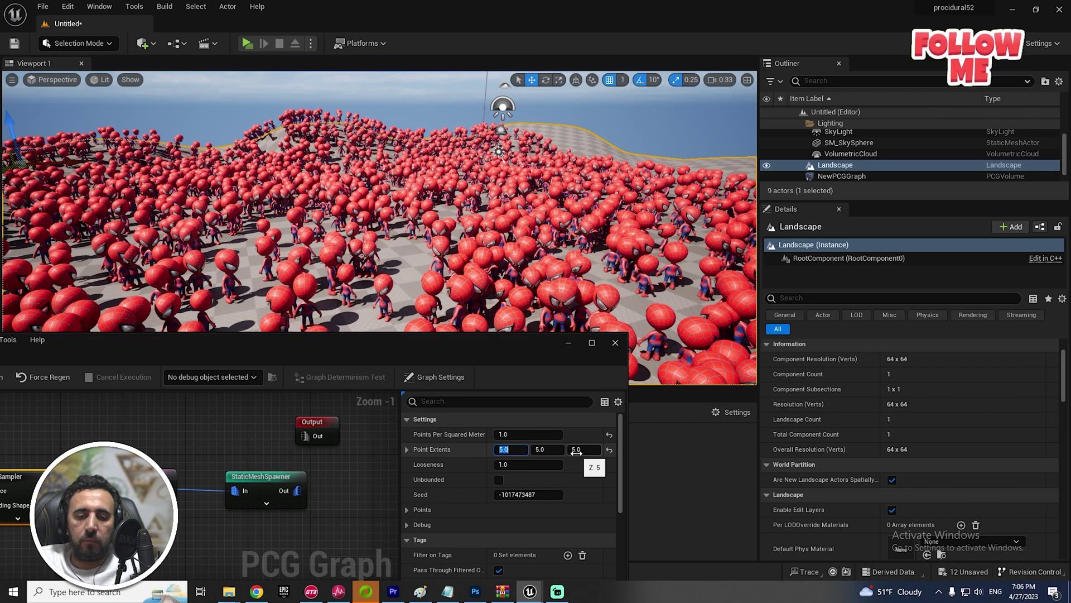
pyautogui.write('20')
pyautogui.press('Return')
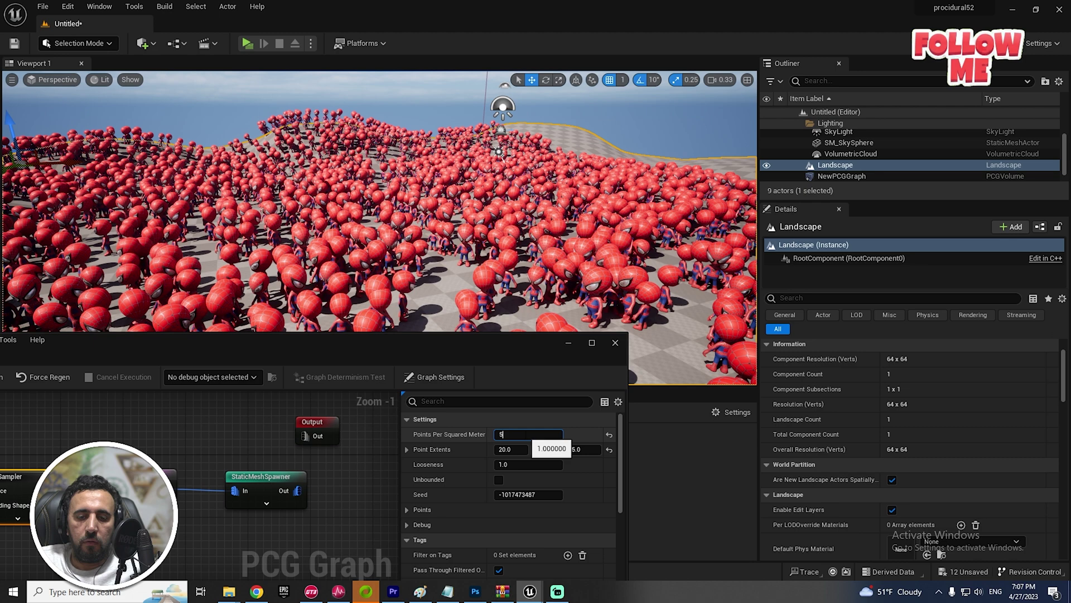
pyautogui.press('Return')
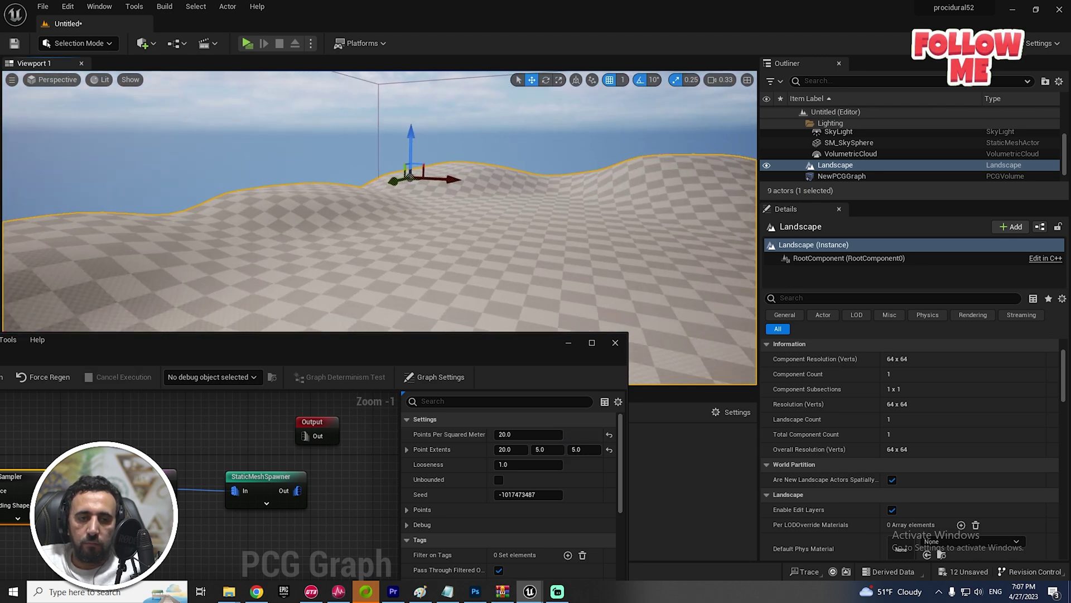
pyautogui.moveTo(398, 262); pyautogui.dragTo(397, 263, button='right')
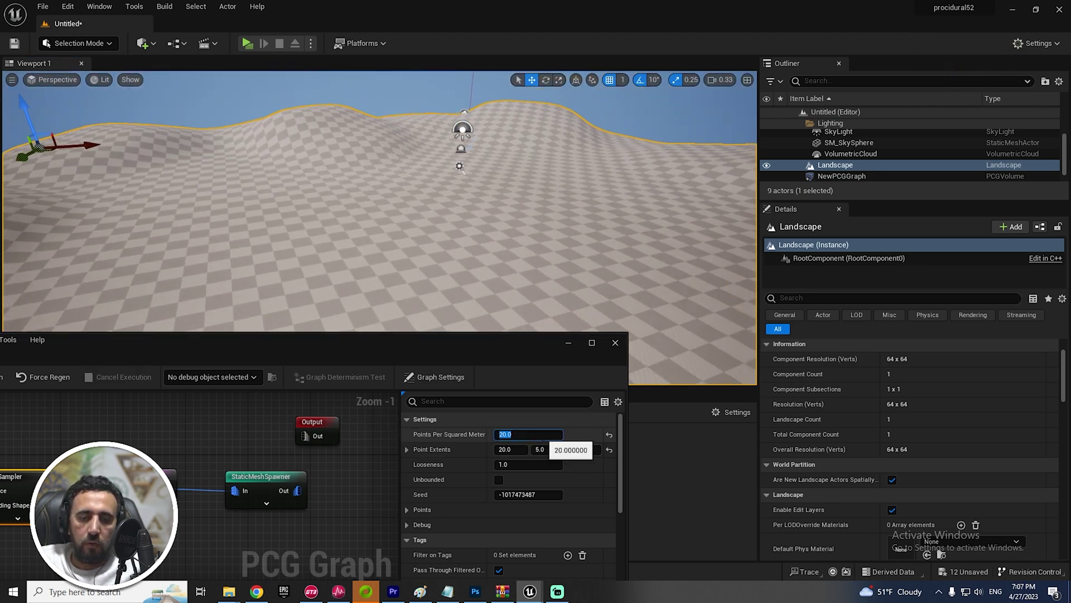
pyautogui.write('5')
# Try 5 and 0.1 points per square metre and set the remaining point extents to 20.
pyautogui.press('Return')
pyautogui.moveTo(429, 140); pyautogui.dragTo(429, 140, button='right')
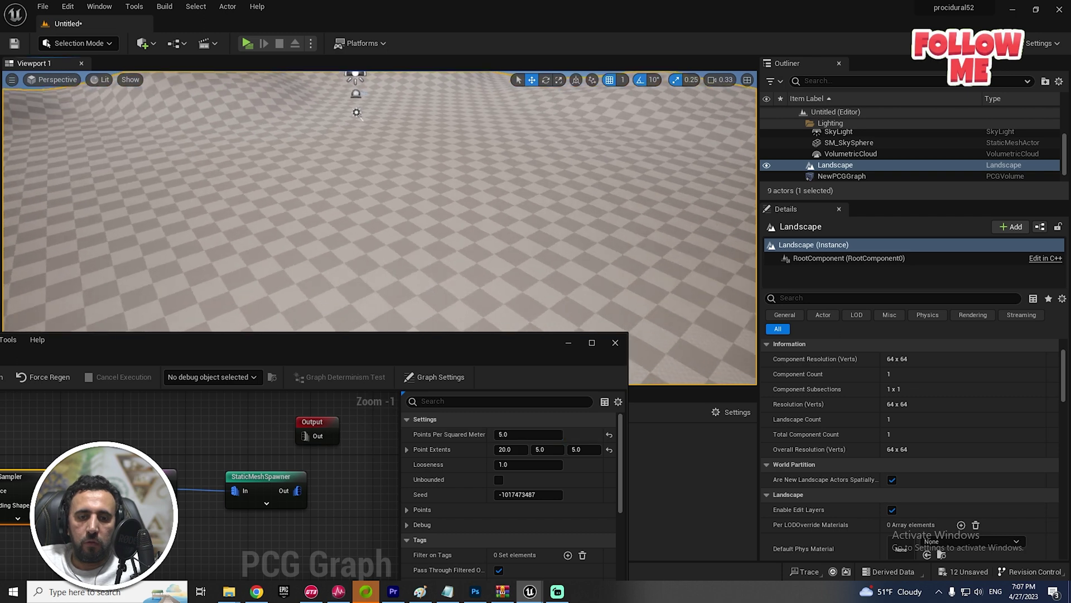
pyautogui.click(506, 435)
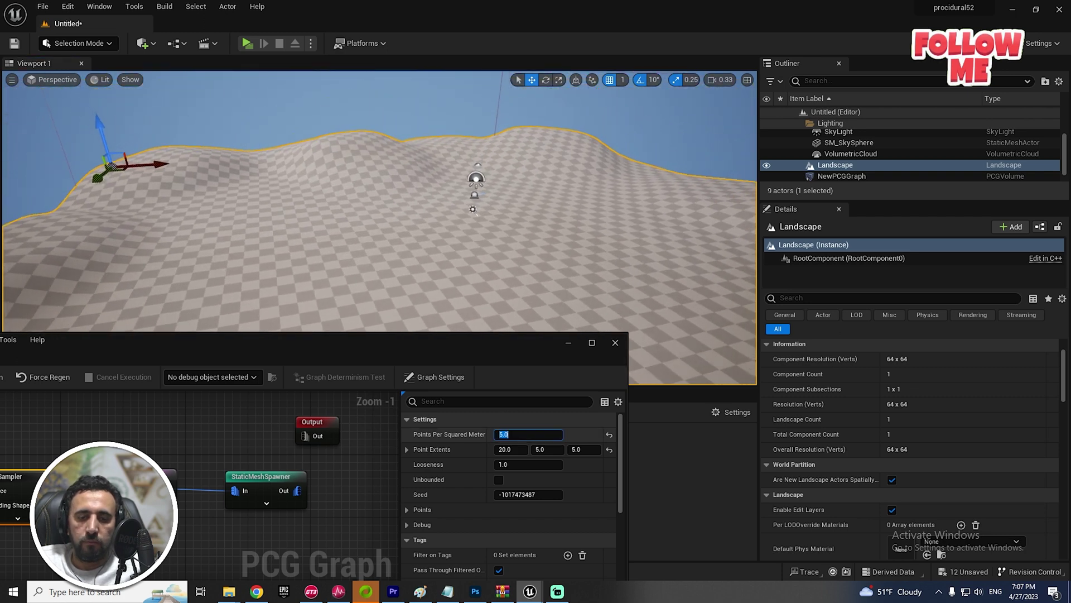
pyautogui.press('Tab')
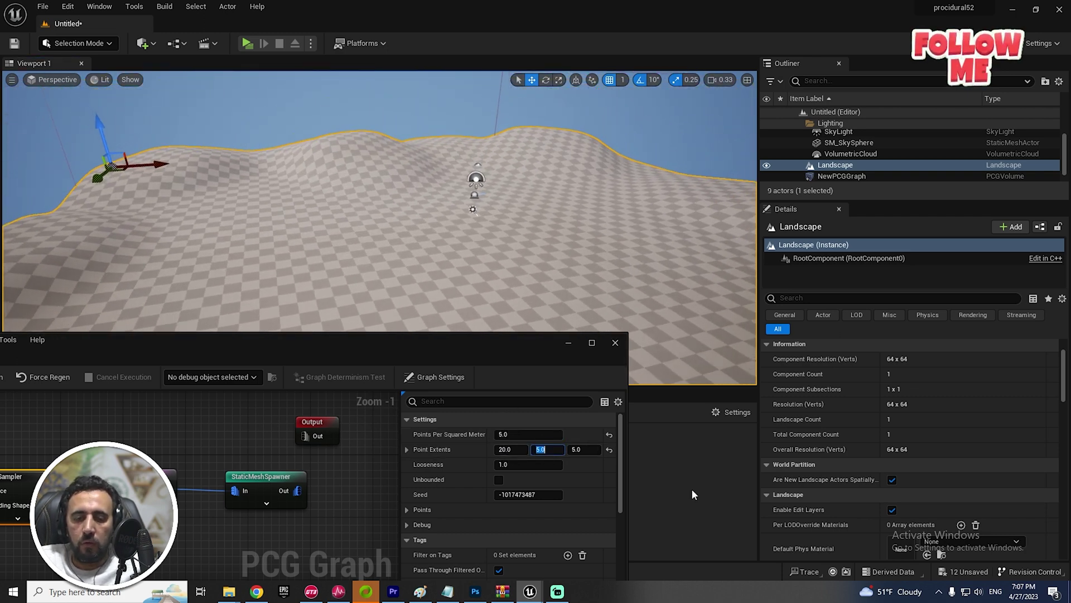
pyautogui.press('Tab')
pyautogui.press('Tab')
pyautogui.write('20')
pyautogui.press('Return')
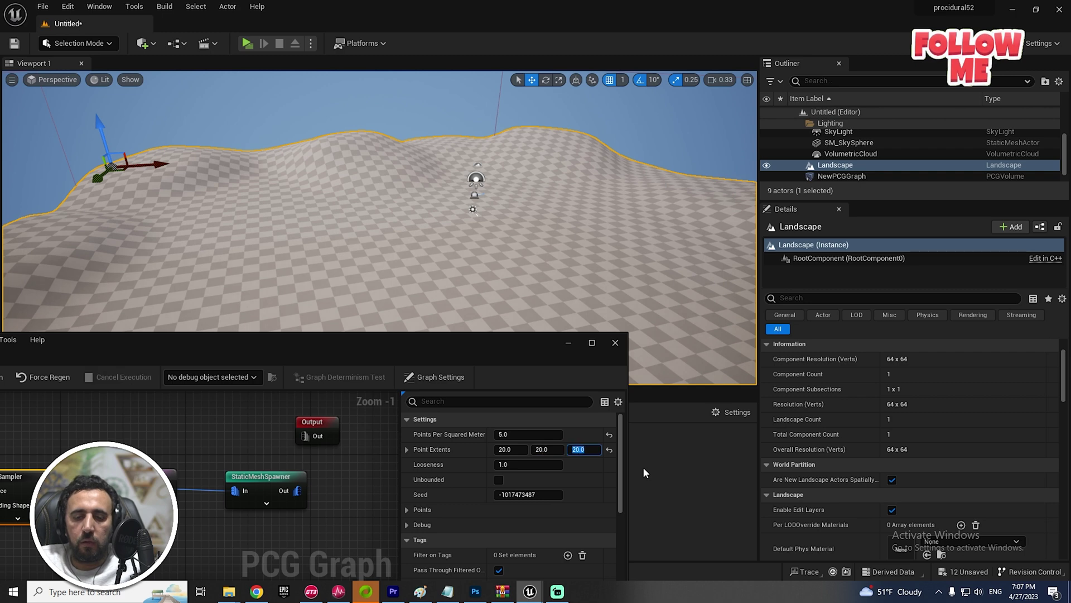
pyautogui.write('0.1')
pyautogui.press('Return')
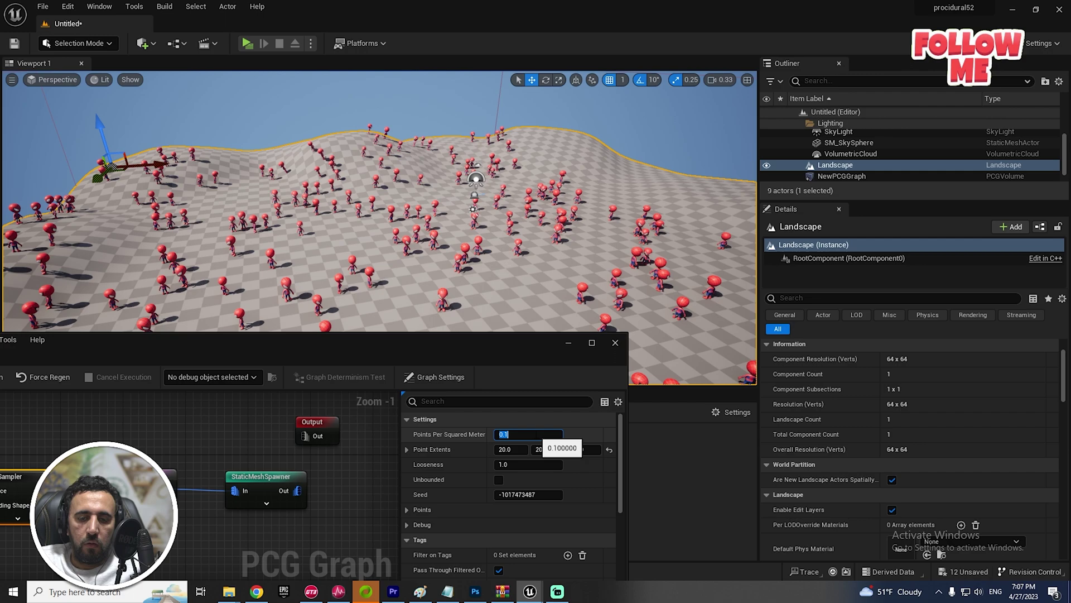
pyautogui.scroll(2, 503, 174)
pyautogui.scroll(2, 503, 174)
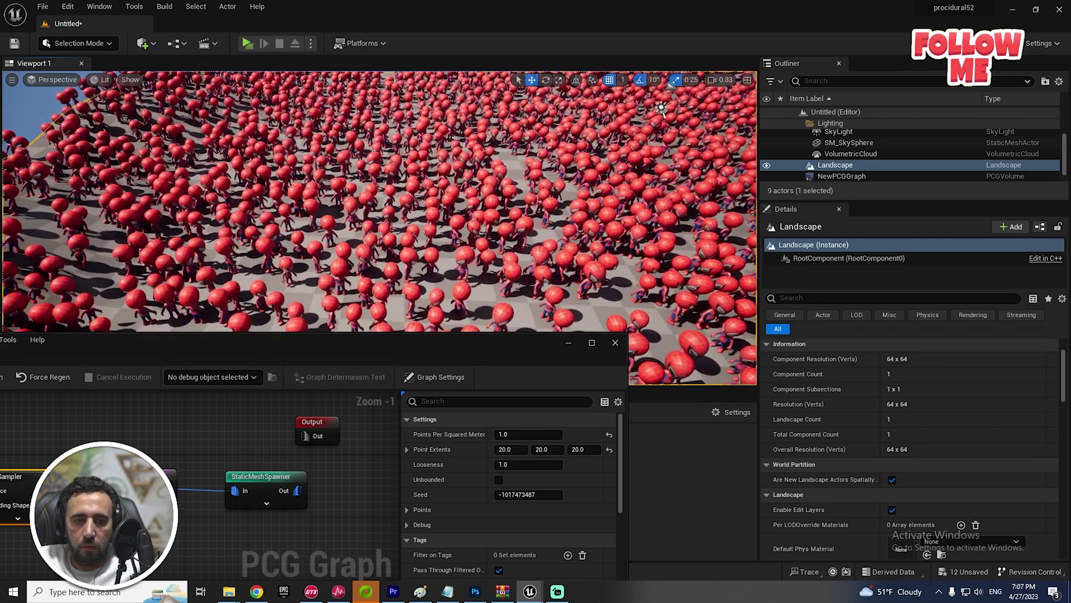
pyautogui.scroll(2, 504, 174)
pyautogui.scroll(2, 503, 175)
pyautogui.scroll(2, 504, 174)
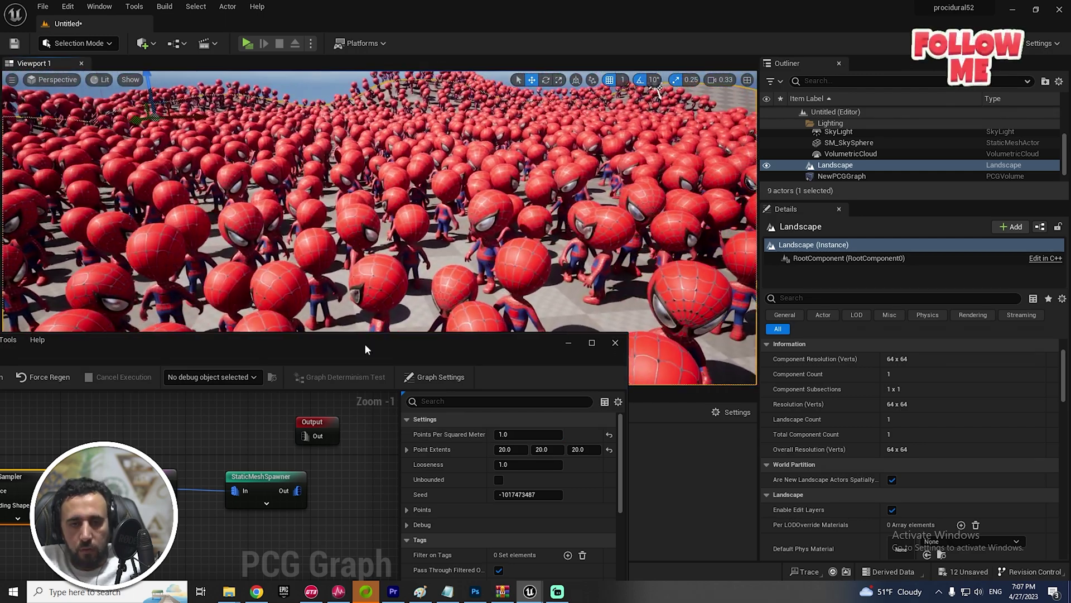
pyautogui.moveTo(374, 352); pyautogui.dragTo(876, 476)
pyautogui.scroll(-2, 378, 226)
pyautogui.scroll(-2, 378, 226)
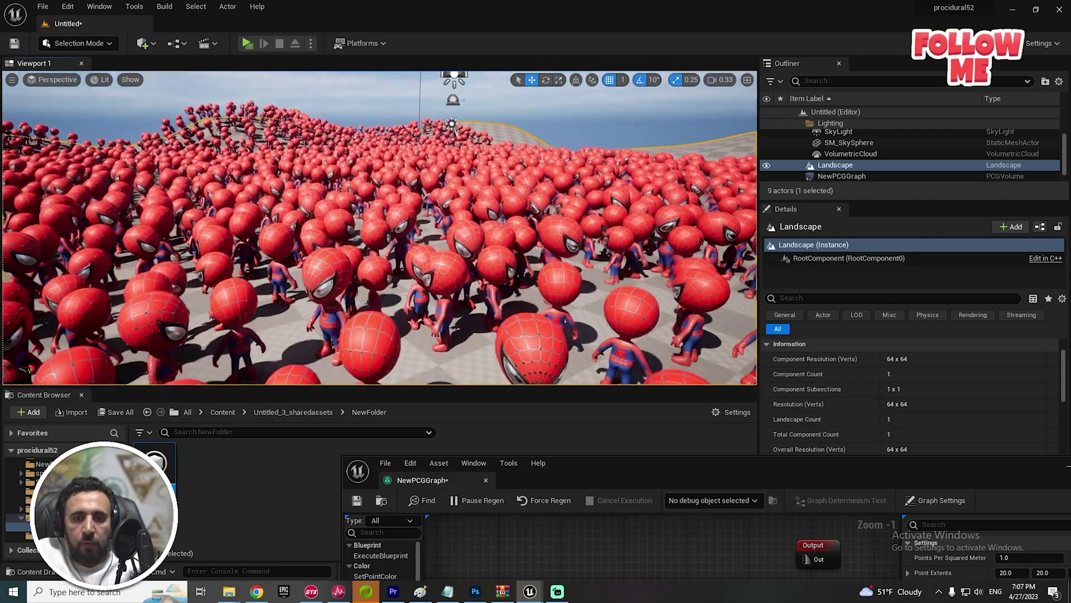
pyautogui.scroll(-2, 378, 225)
pyautogui.scroll(2, 379, 227)
pyautogui.scroll(2, 379, 226)
pyautogui.scroll(2, 378, 226)
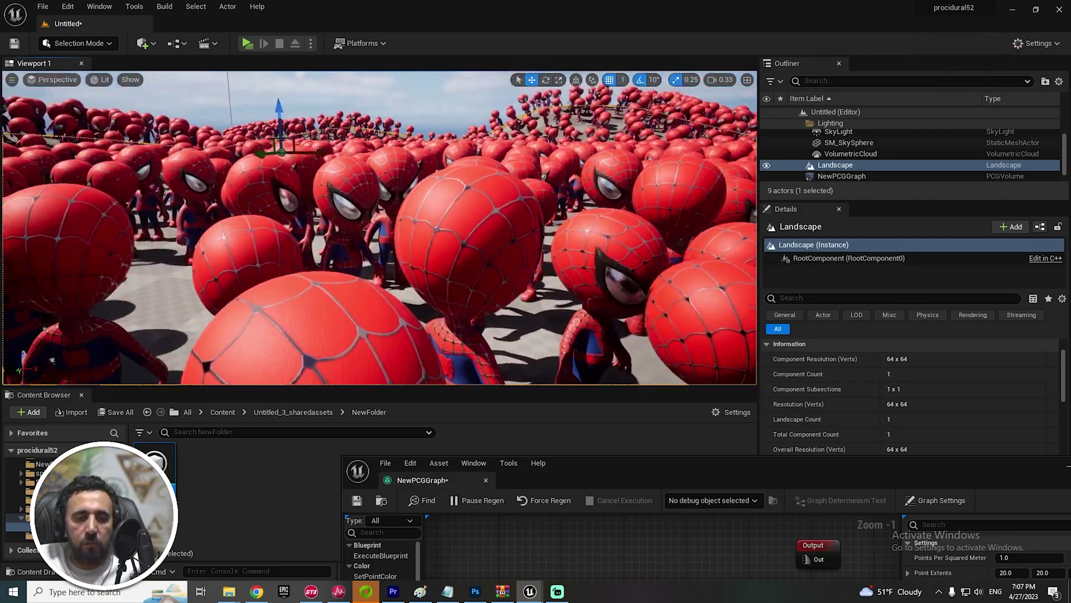
pyautogui.scroll(2, 379, 226)
pyautogui.moveTo(378, 226); pyautogui.dragTo(378, 226, button='right')
pyautogui.moveTo(154, 100); pyautogui.dragTo(154, 101, button='right')
pyautogui.moveTo(378, 226); pyautogui.dragTo(378, 226, button='right')
pyautogui.moveTo(661, 456); pyautogui.dragTo(738, 195)
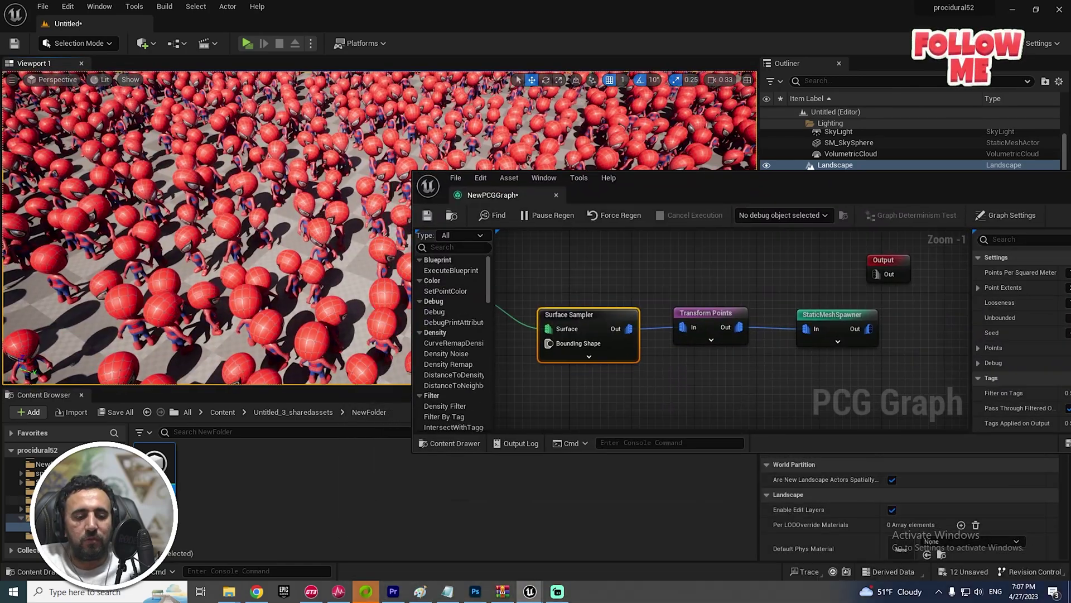
# Browse to the Mannequins Meshes folder and open SKM_Manny in its mesh editor.
pyautogui.click(21, 517)
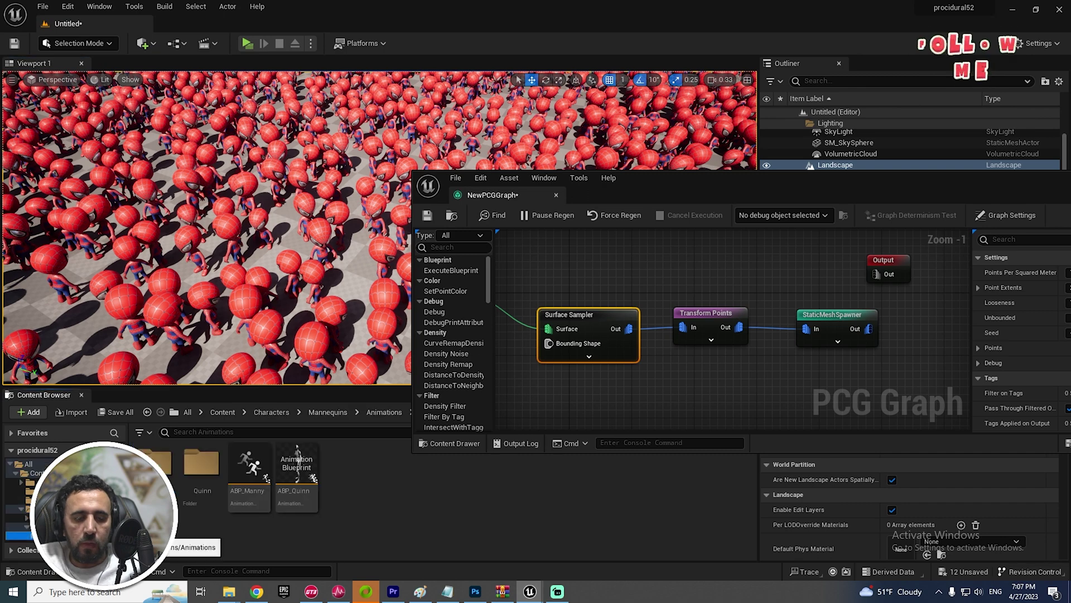
pyautogui.click(21, 535)
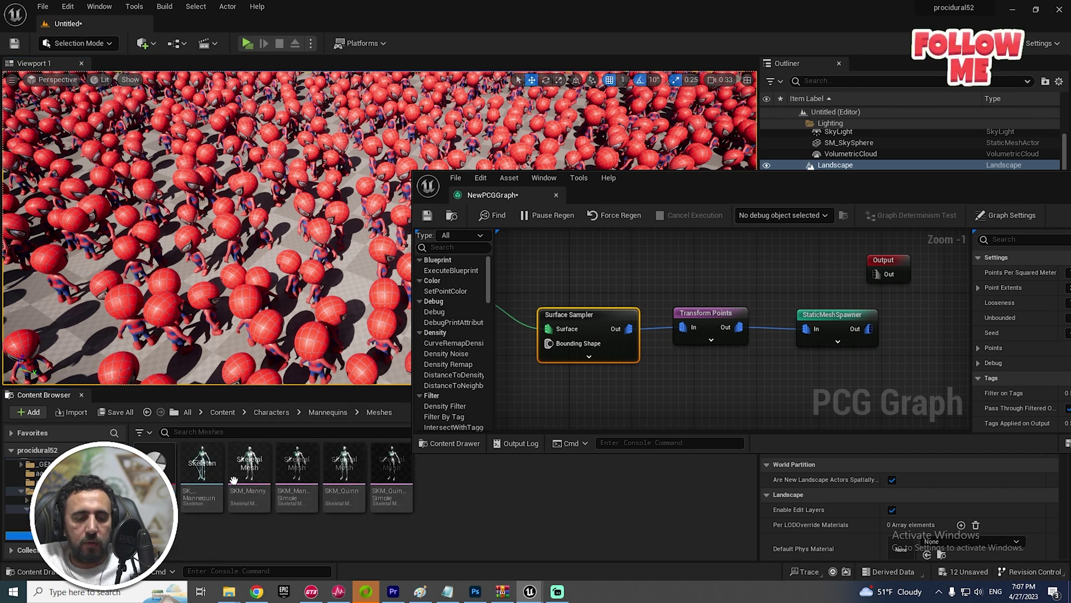
pyautogui.click(256, 473)
pyautogui.moveTo(249, 473)
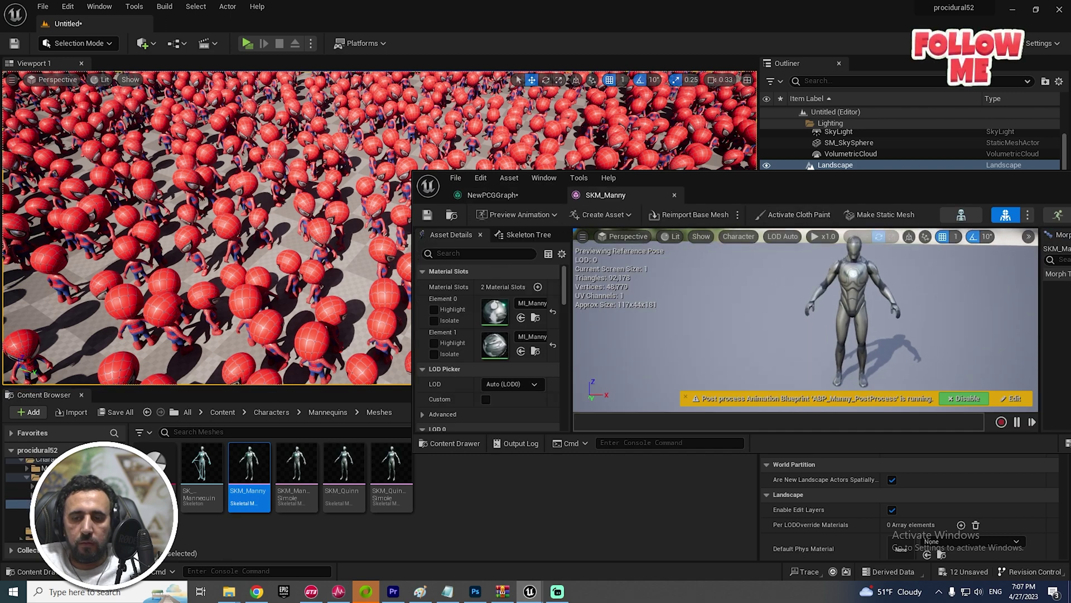
pyautogui.doubleClick(838, 202)
pyautogui.scroll(3, 696, 275)
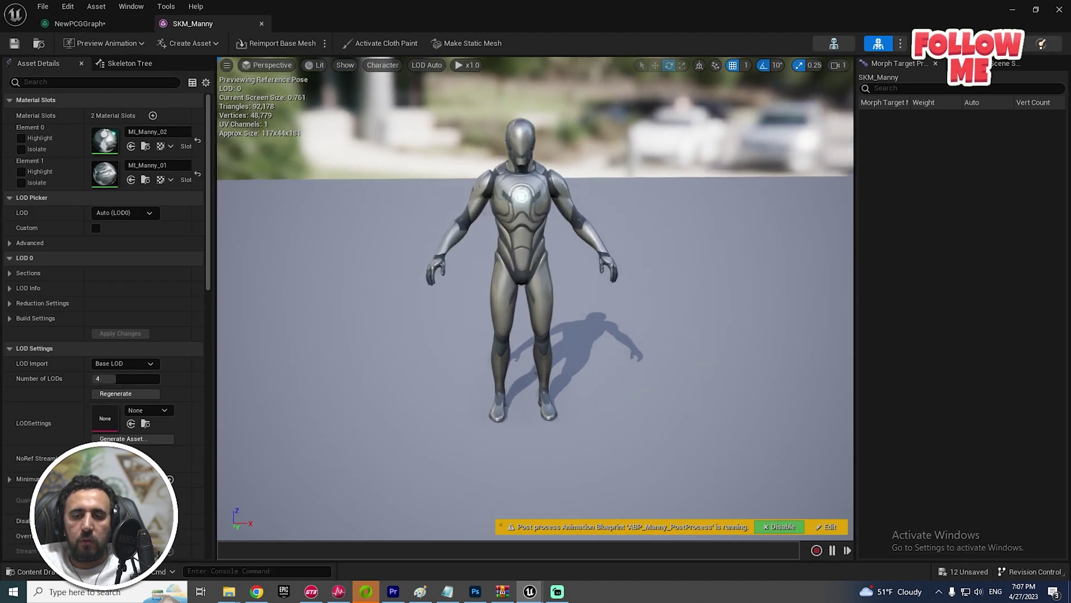
pyautogui.scroll(3, 697, 275)
pyautogui.scroll(-5, 696, 275)
pyautogui.scroll(3, 696, 276)
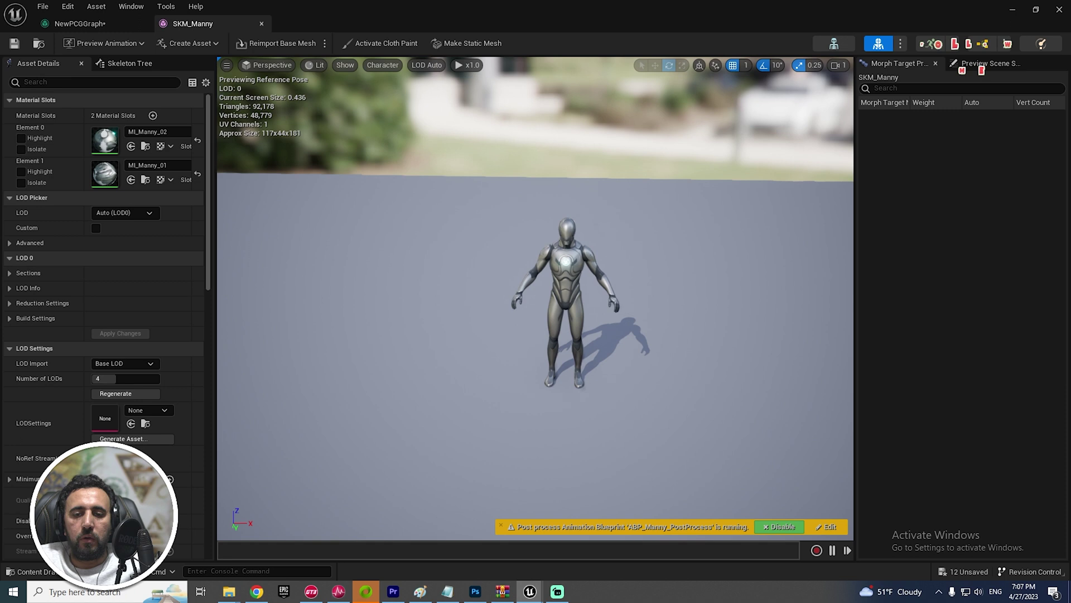
# Convert SKM_Manny into static mesh st1, saved in a new ddddd folder under Content.
pyautogui.click(474, 46)
pyautogui.scroll(-5, 554, 326)
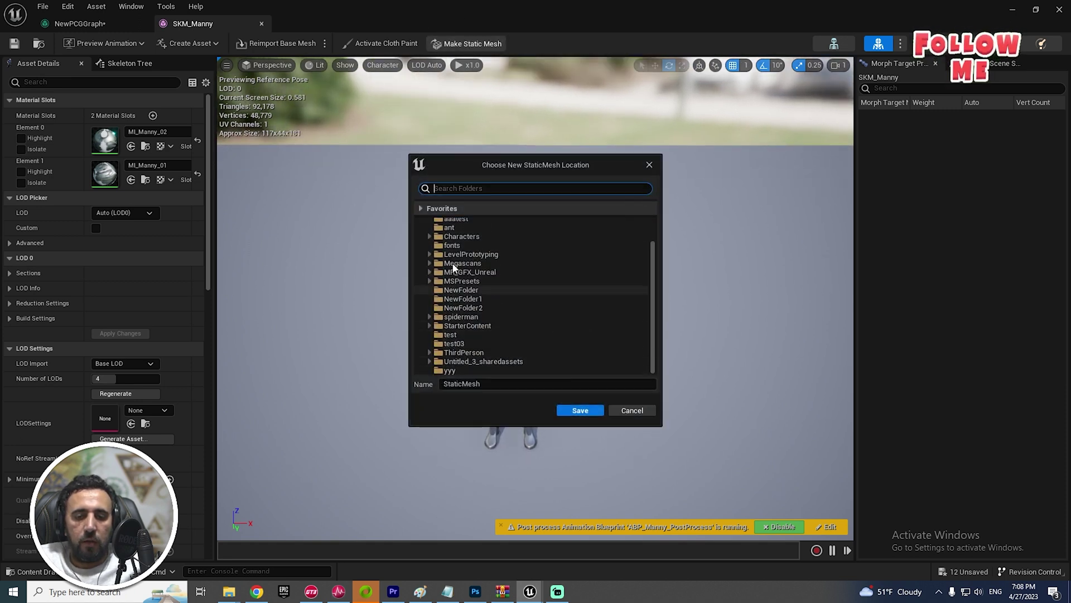
pyautogui.scroll(5, 461, 277)
pyautogui.click(452, 235)
pyautogui.rightClick(453, 235)
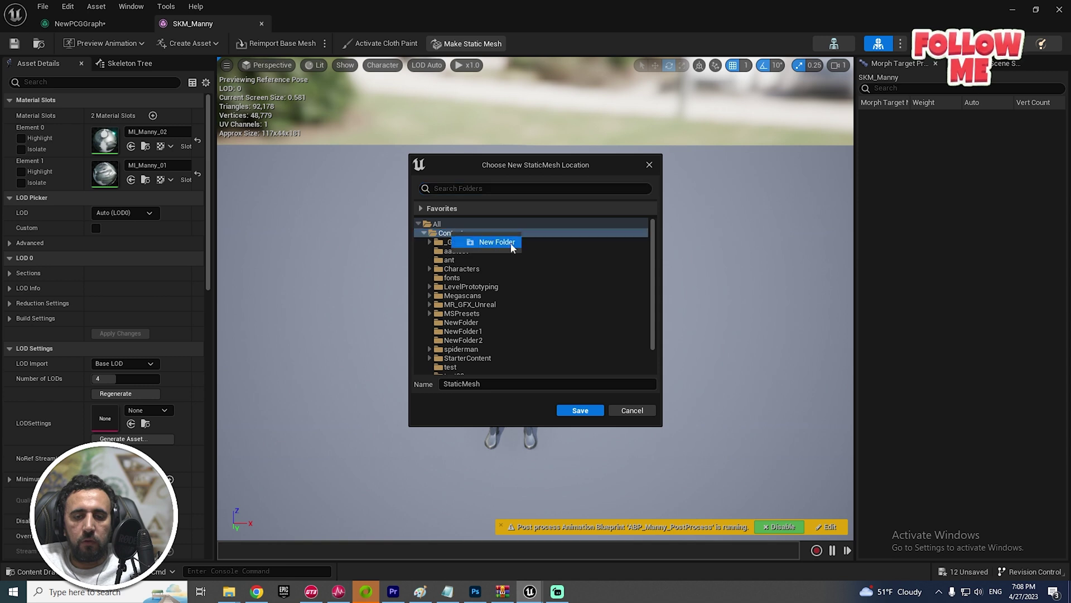
pyautogui.click(506, 243)
pyautogui.write('ddddd')
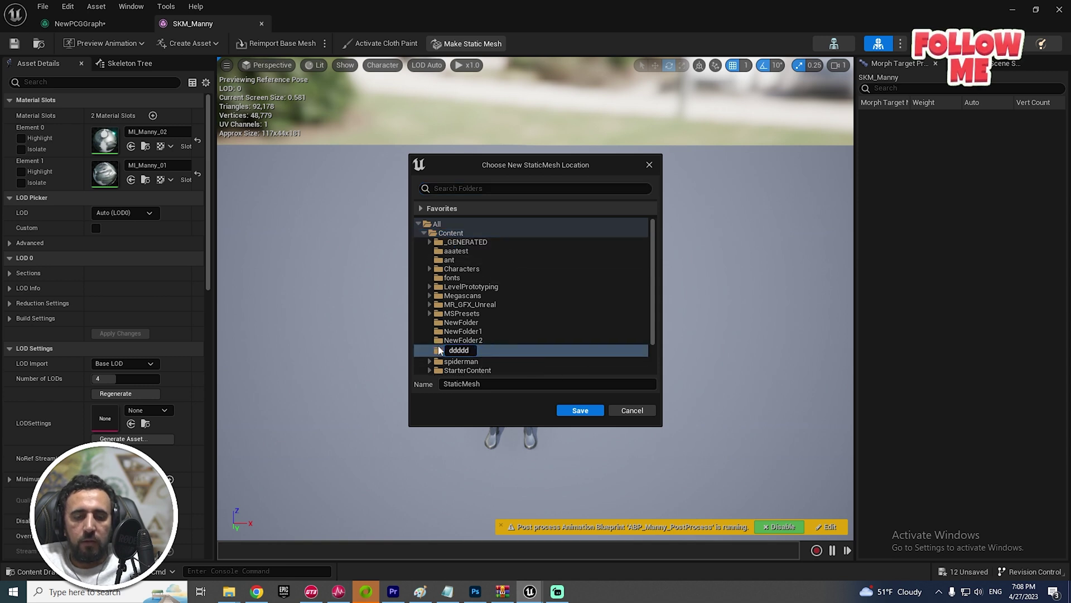
pyautogui.press('Return')
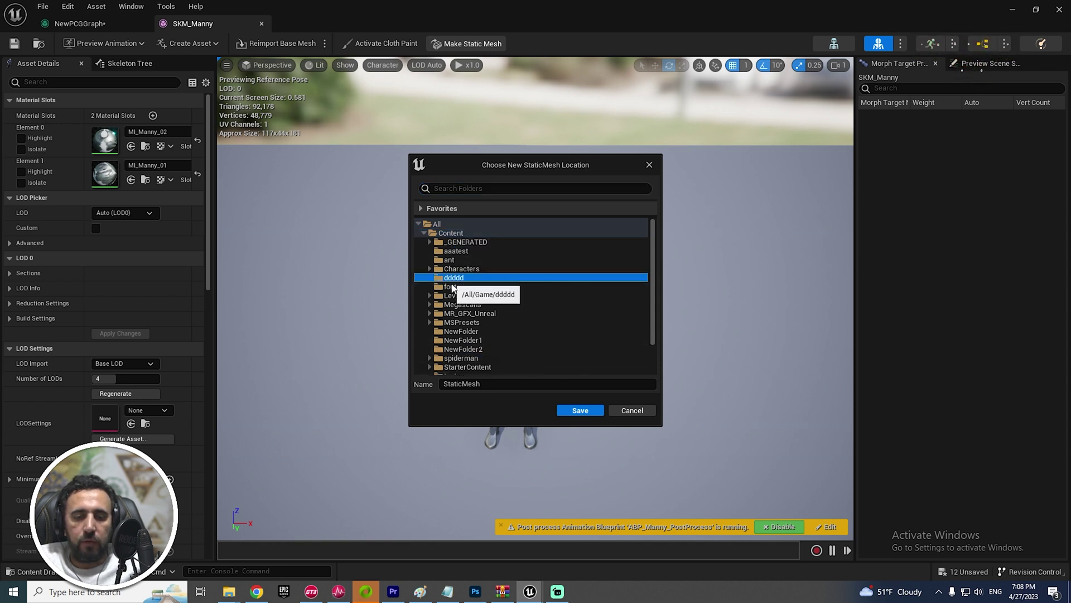
pyautogui.press('Tab')
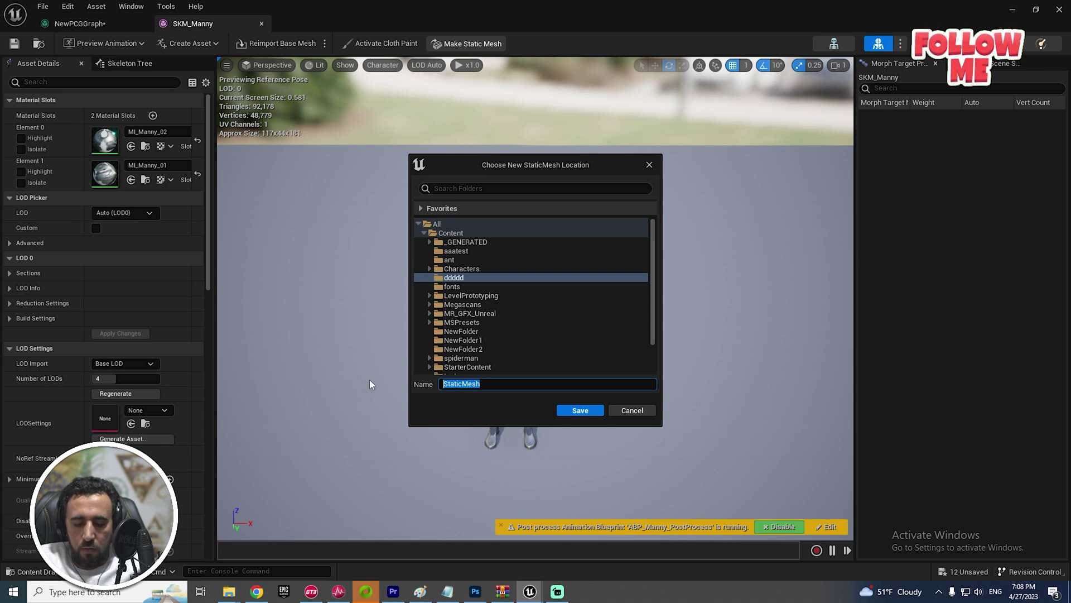
pyautogui.write('st1')
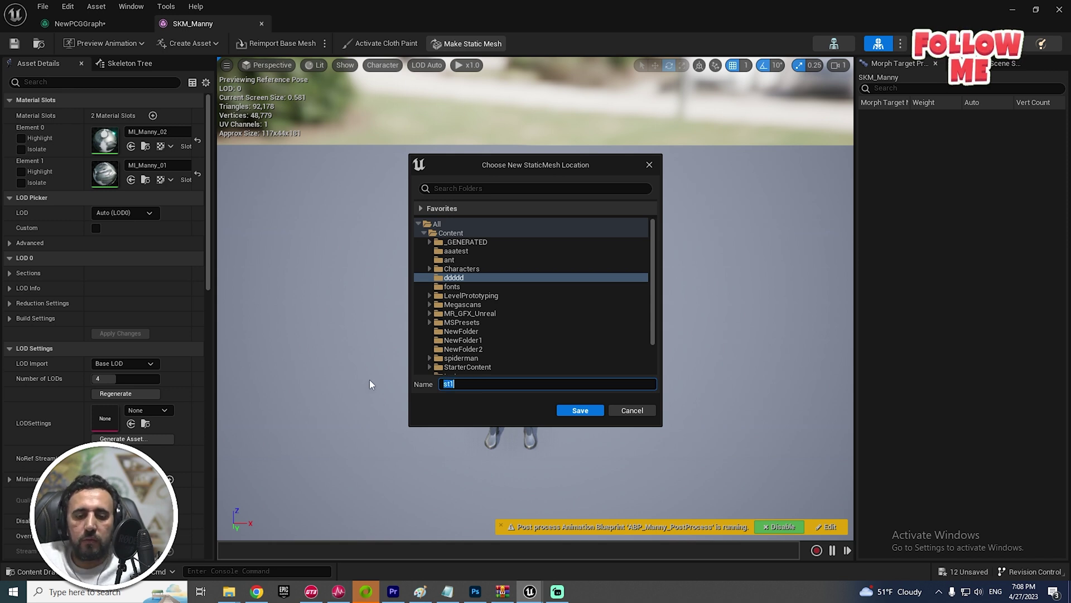
pyautogui.press('Return')
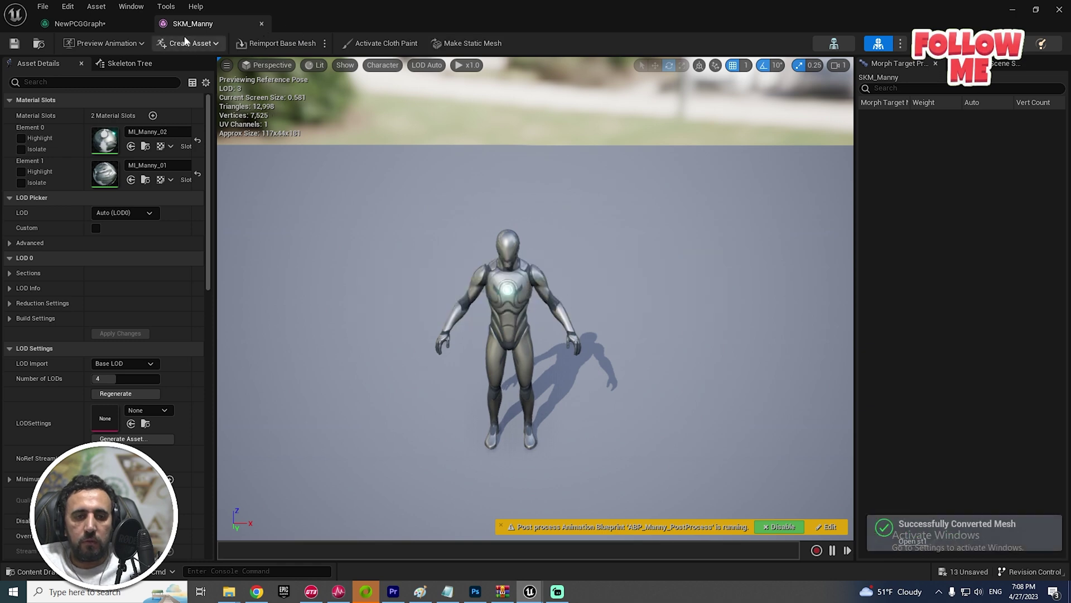
# Return to the PCG graph and select StaticMeshSpawner in an enlarged floating window.
pyautogui.click(262, 24)
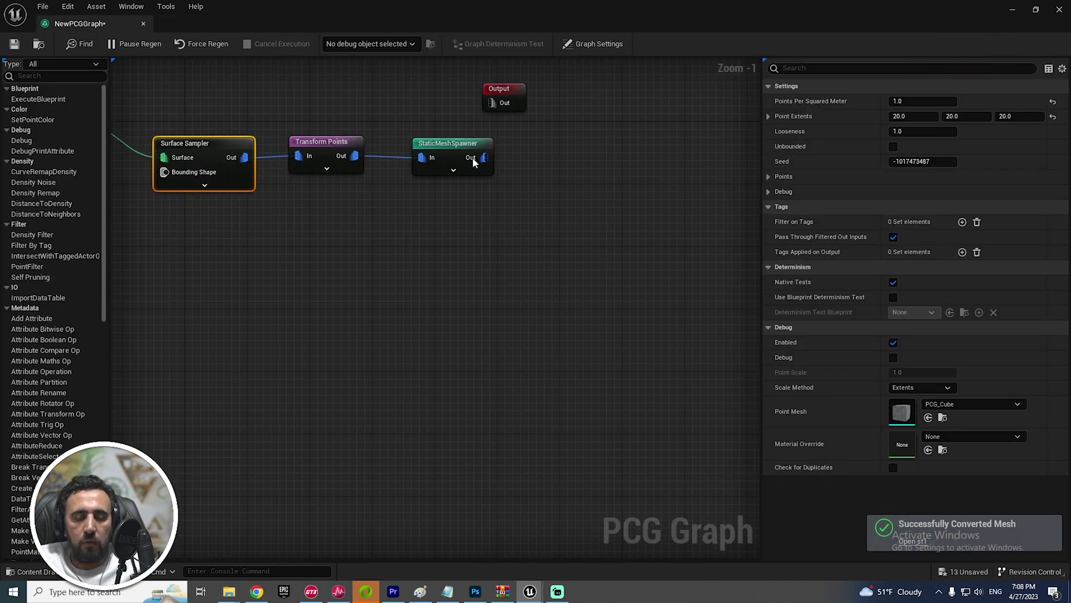
pyautogui.doubleClick(468, 25)
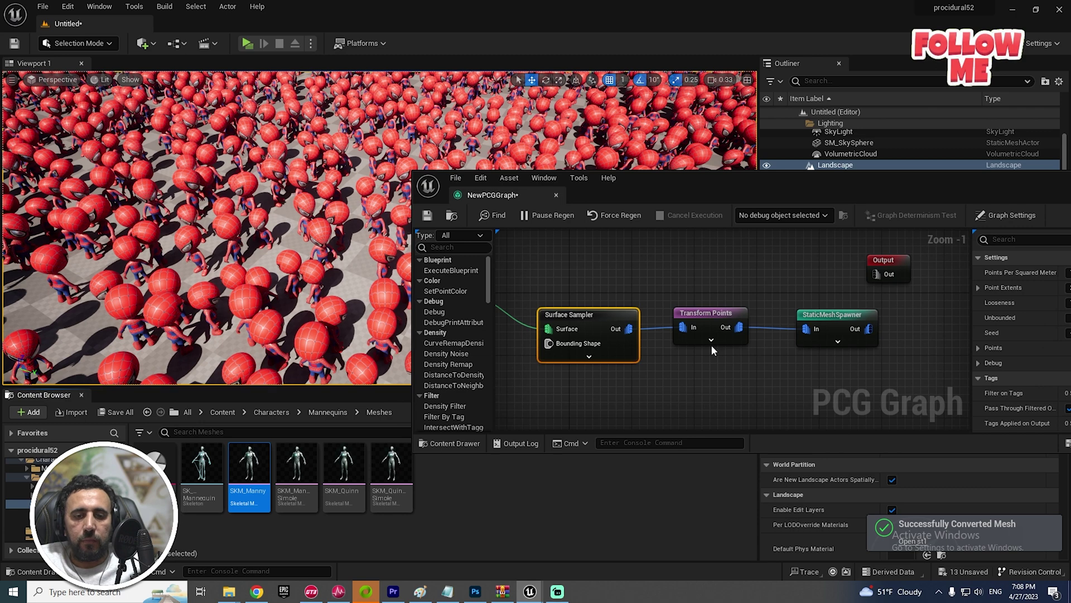
pyautogui.moveTo(712, 350); pyautogui.dragTo(507, 316, button='right')
pyautogui.click(626, 281)
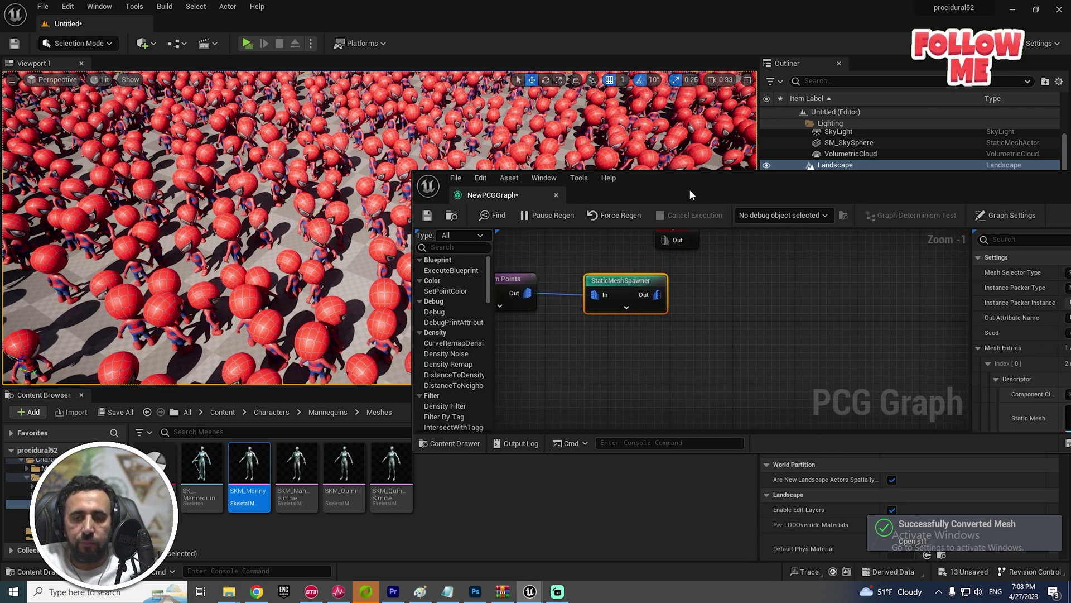
pyautogui.moveTo(691, 195); pyautogui.dragTo(355, 159)
pyautogui.moveTo(850, 410); pyautogui.dragTo(980, 537)
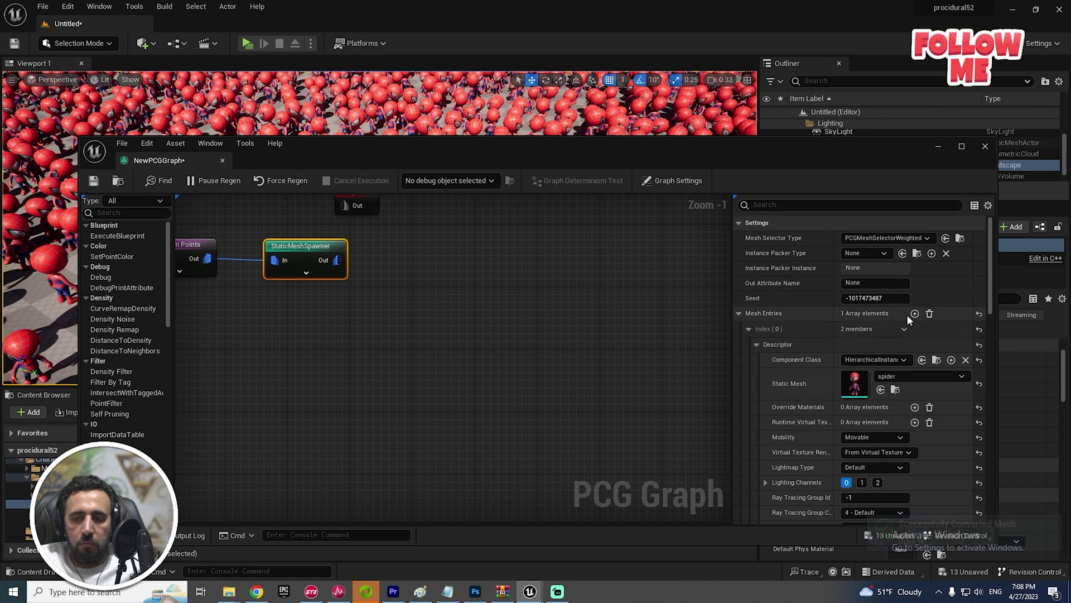
# Add a second StaticMeshSpawner mesh entry that uses the st1 static mesh.
pyautogui.click(749, 328)
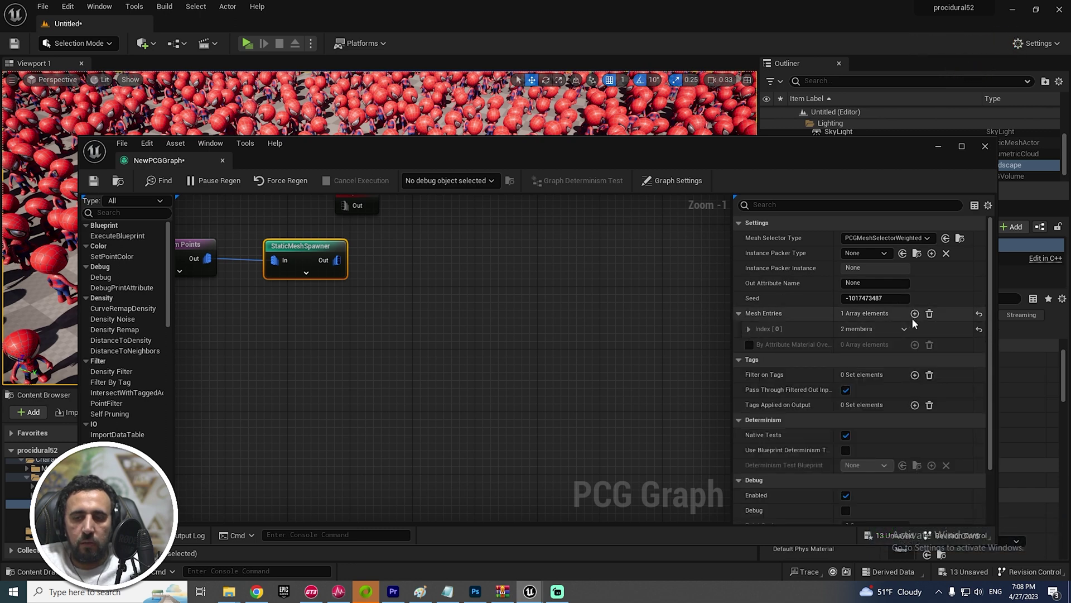
pyautogui.click(915, 313)
pyautogui.click(749, 344)
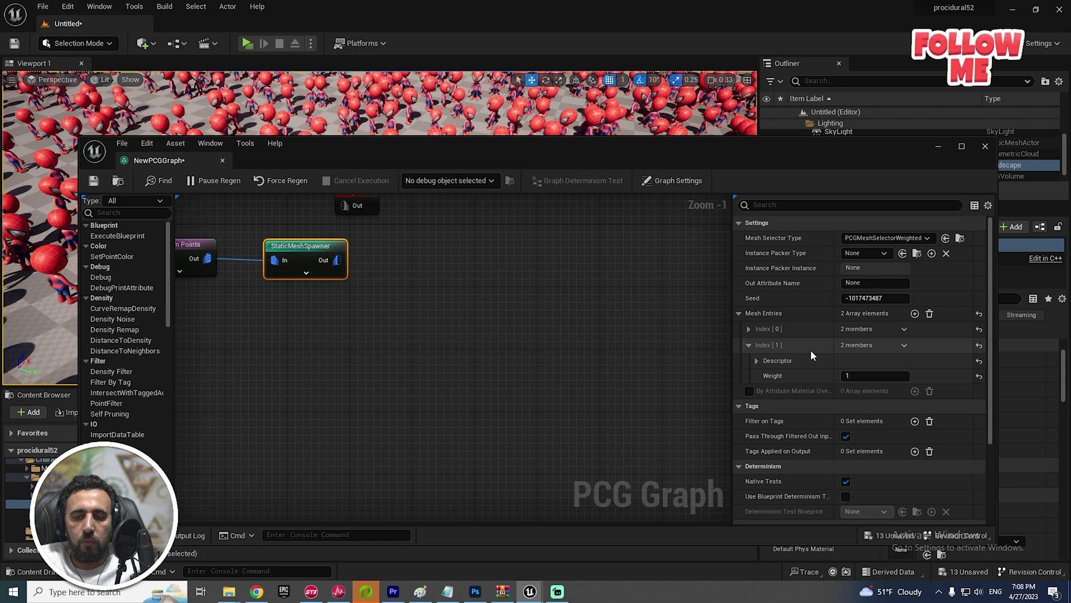
pyautogui.click(757, 360)
pyautogui.click(908, 391)
pyautogui.write('st1')
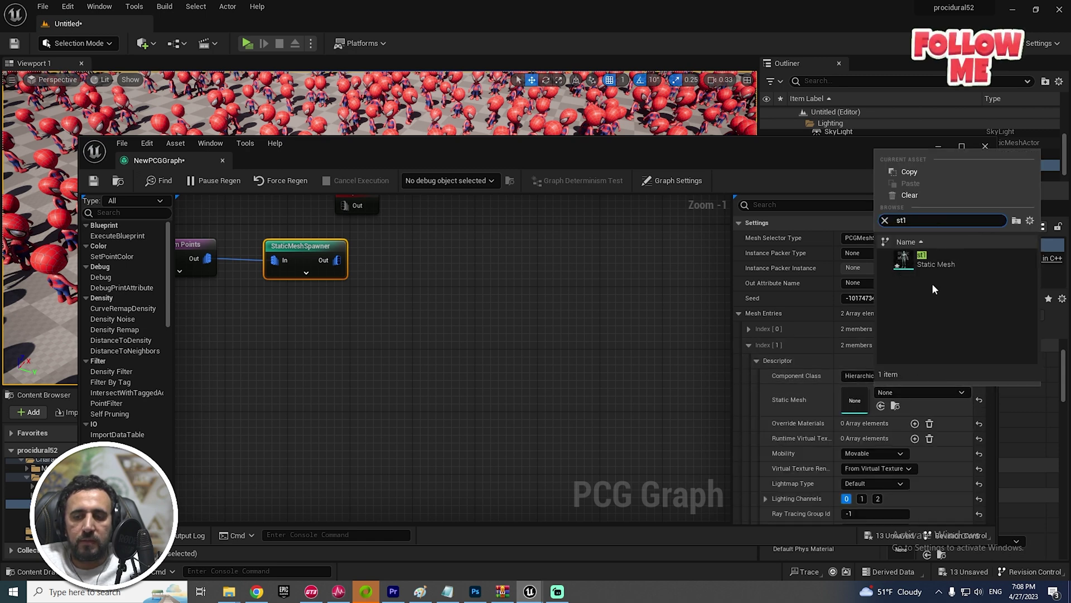
pyautogui.click(925, 258)
# Move the graph window aside and fly through the mixed Spiderman and mannequin crowd.
pyautogui.moveTo(558, 141); pyautogui.dragTo(484, 303)
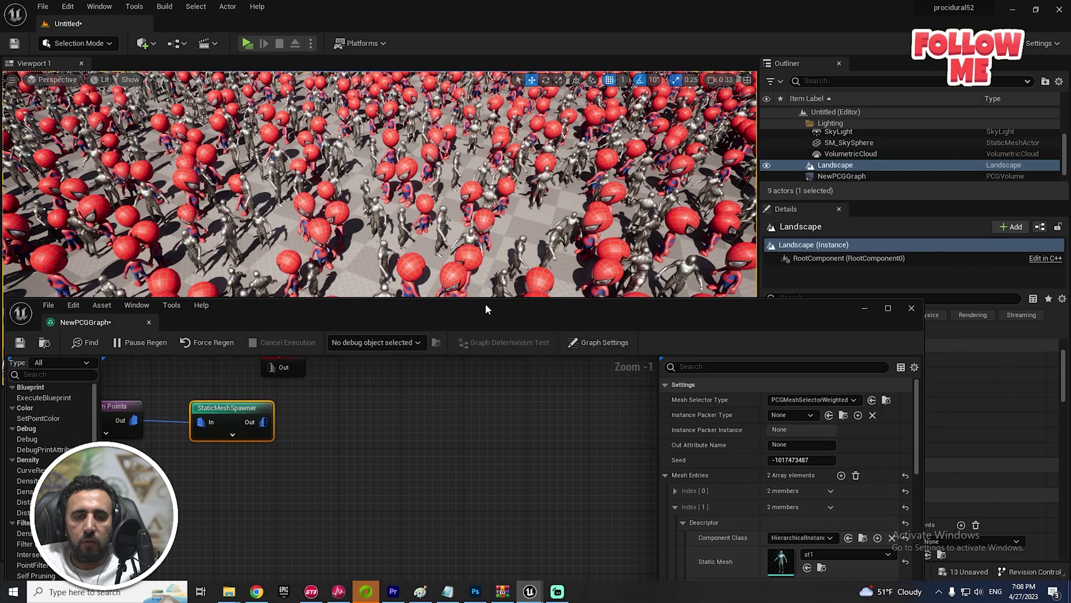
pyautogui.moveTo(377, 184); pyautogui.dragTo(377, 185, button='right')
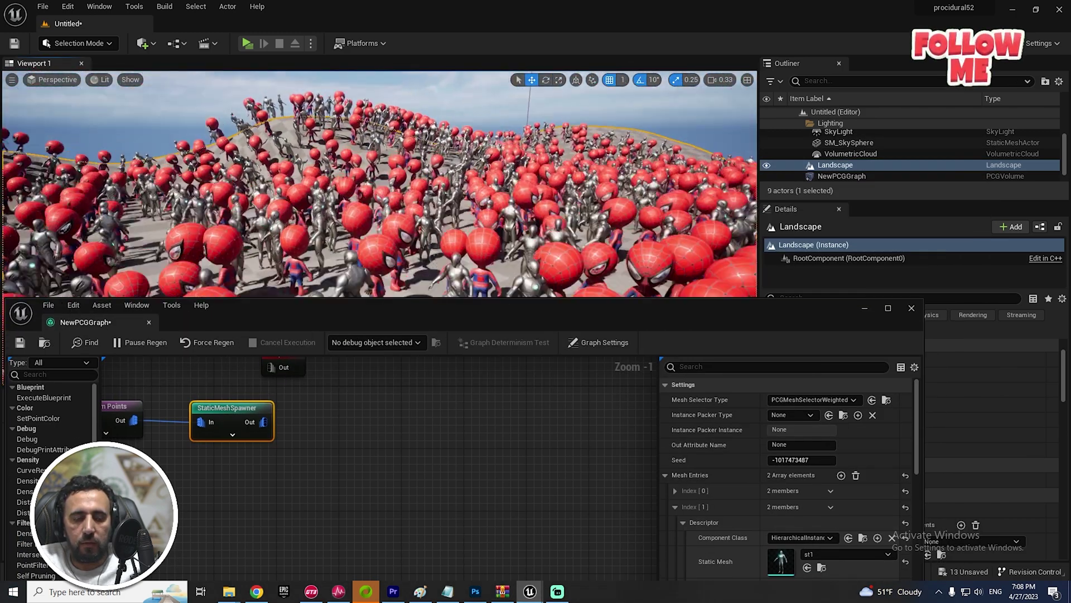
pyautogui.moveTo(376, 184); pyautogui.dragTo(377, 184, button='right')
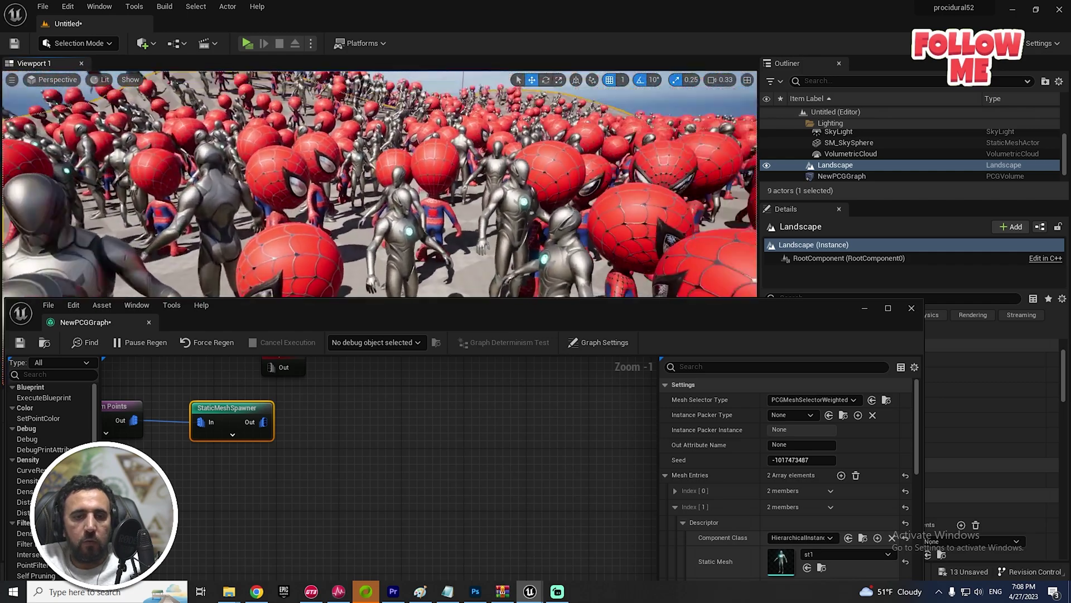
pyautogui.moveTo(684, 320); pyautogui.dragTo(721, 150)
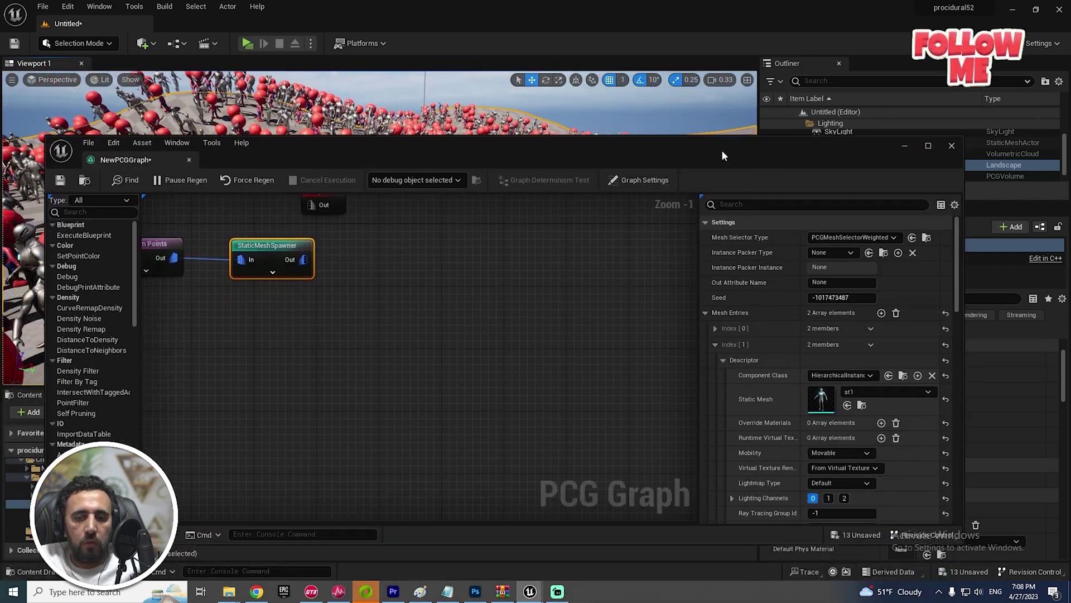
pyautogui.moveTo(511, 143); pyautogui.dragTo(470, 460)
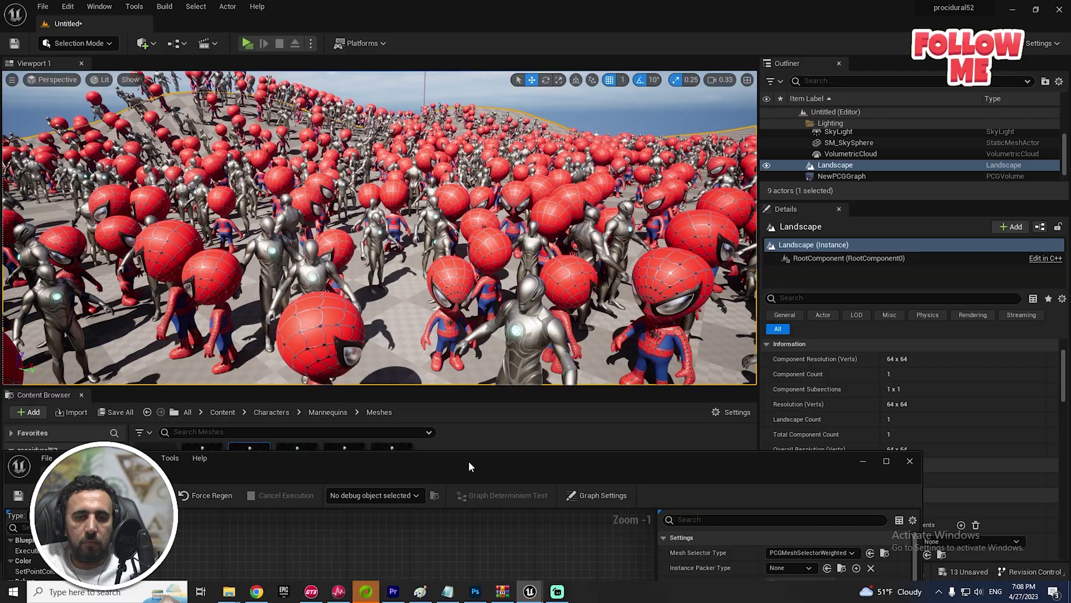
pyautogui.moveTo(377, 210); pyautogui.dragTo(377, 226, button='right')
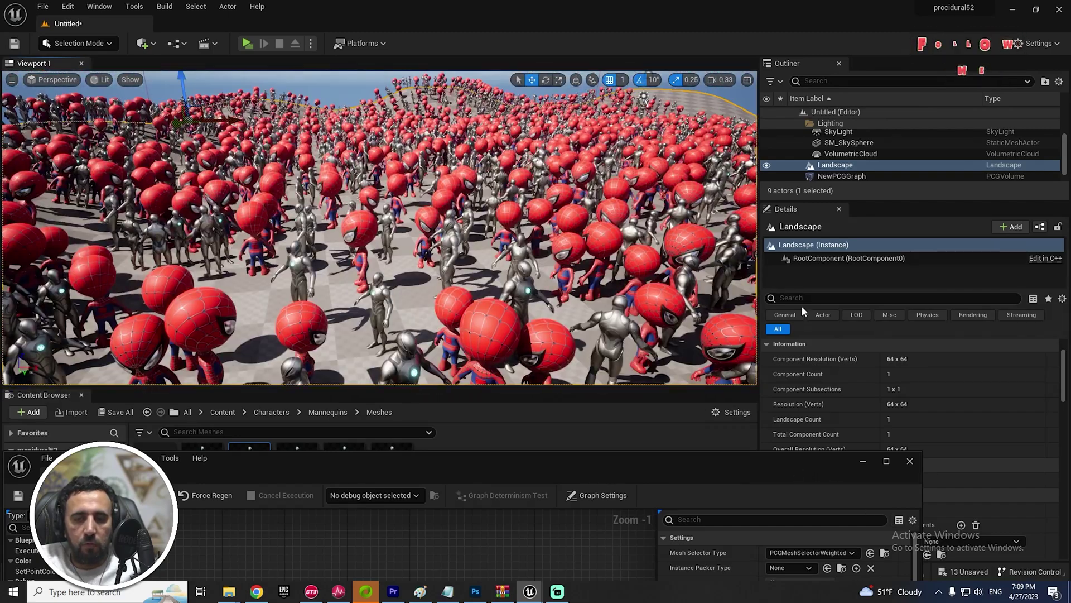
# Hide the PCG graph and assign mr_gfx_landscap_ddInst as the Landscape Material.
pyautogui.click(910, 460)
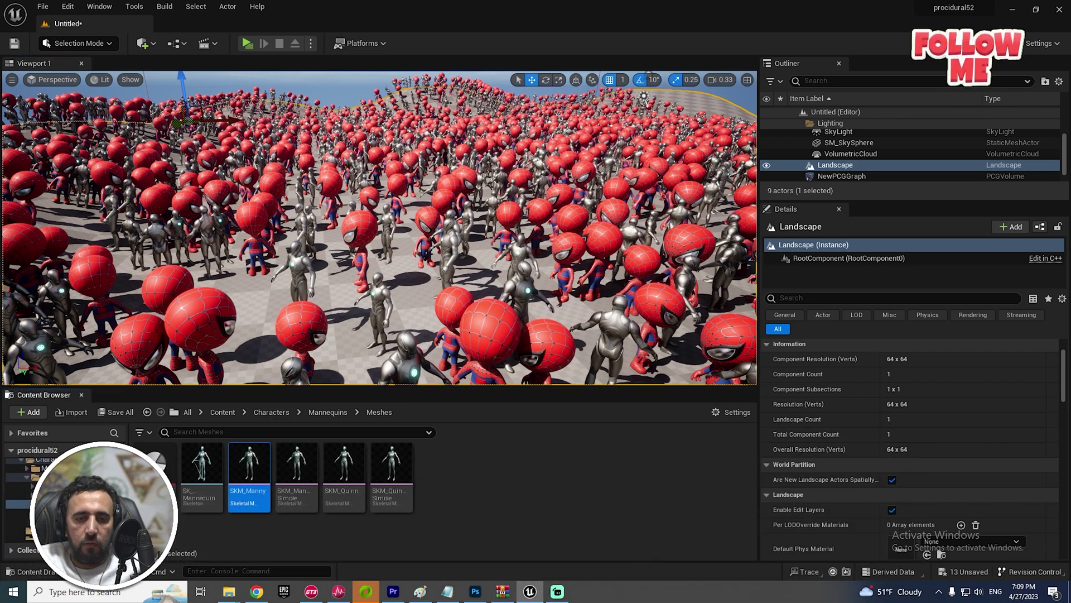
pyautogui.click(99, 54)
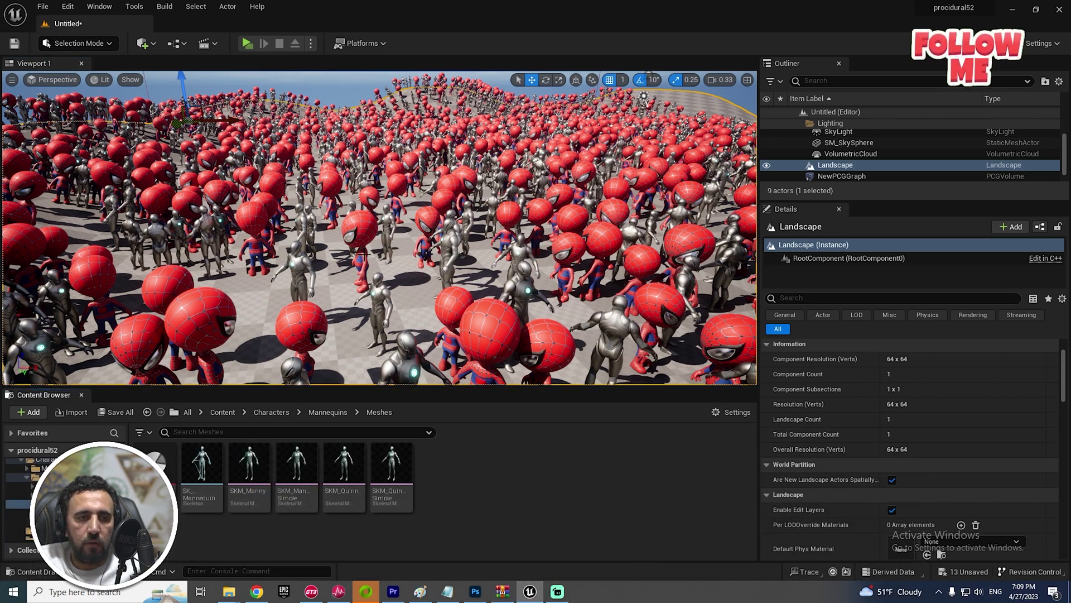
pyautogui.scroll(-3, 849, 395)
pyautogui.scroll(-3, 976, 418)
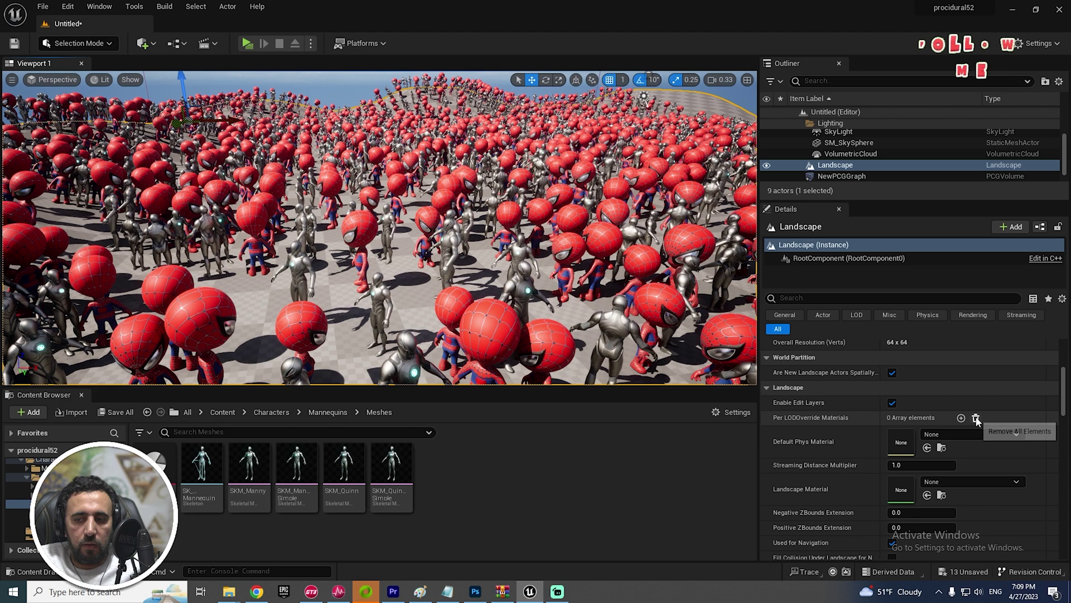
pyautogui.scroll(-3, 1023, 446)
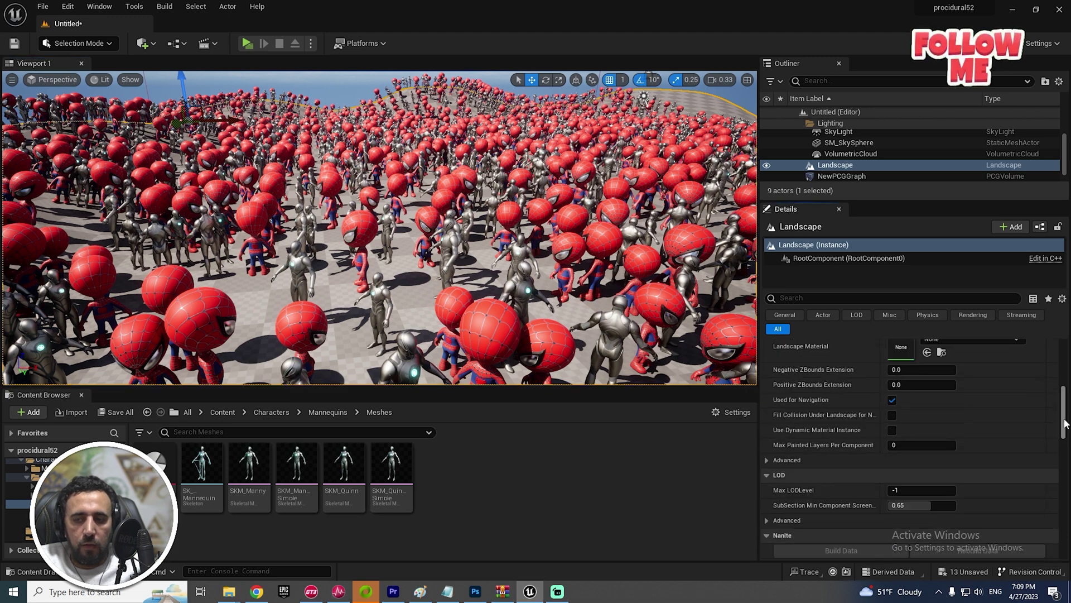
pyautogui.moveTo(1065, 425); pyautogui.dragTo(1060, 332)
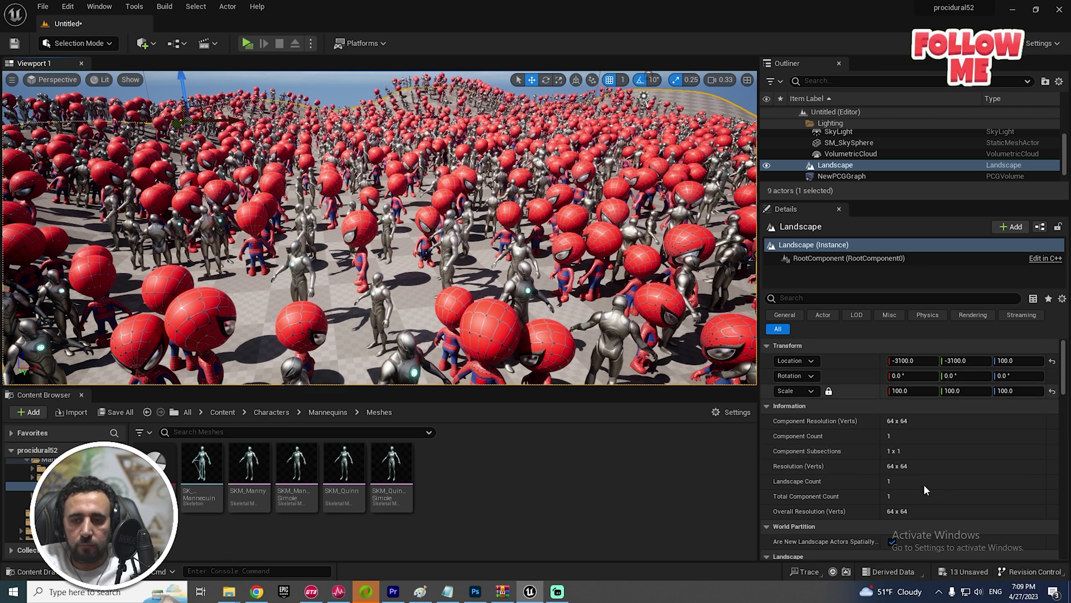
pyautogui.scroll(-2, 925, 489)
pyautogui.scroll(-2, 996, 457)
pyautogui.scroll(-1, 996, 448)
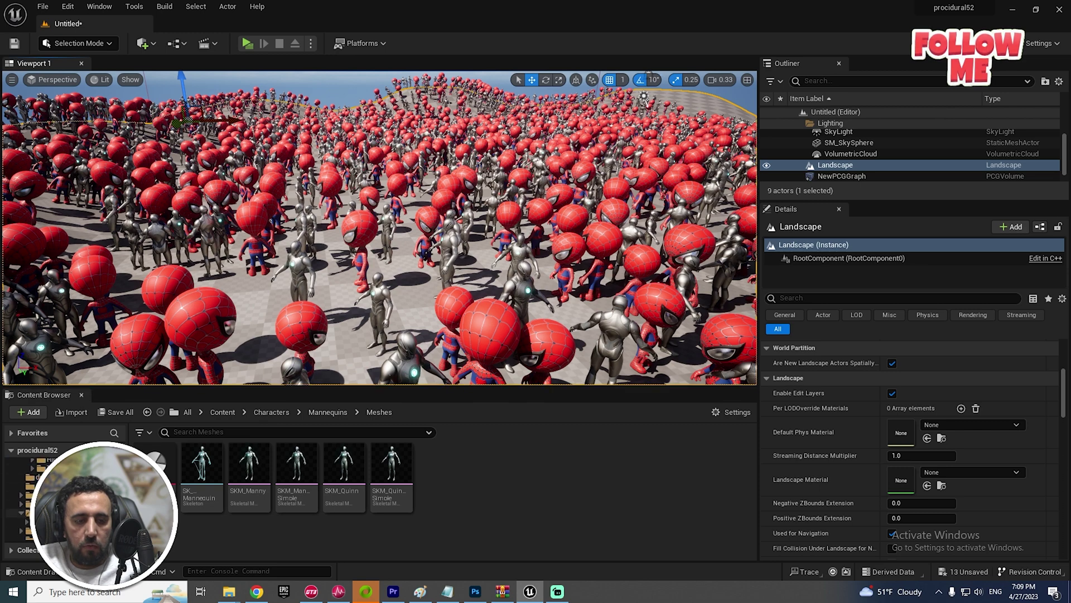
pyautogui.click(19, 521)
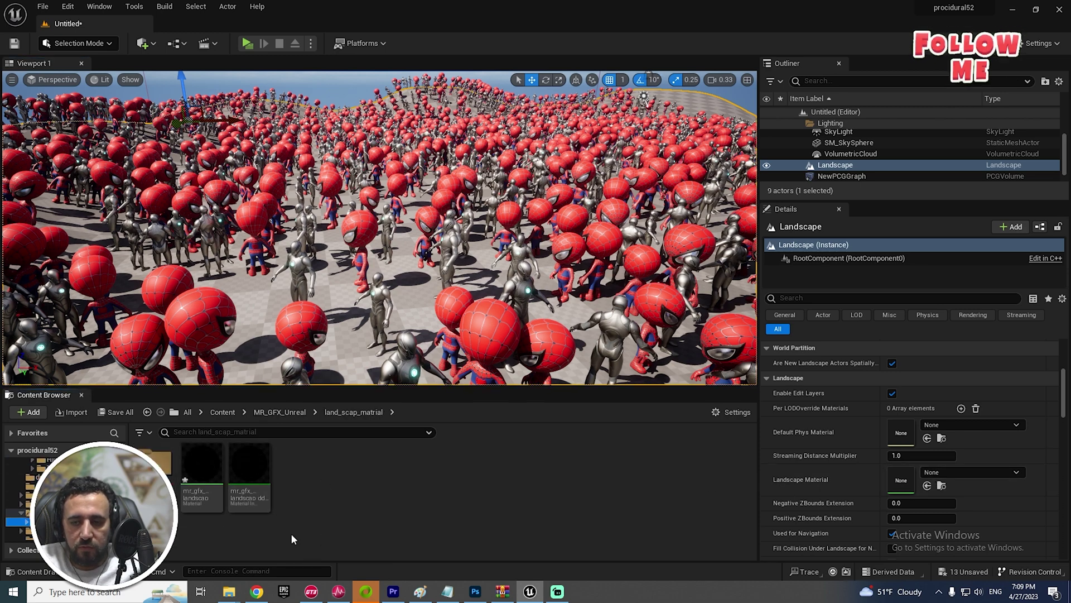
pyautogui.moveTo(249, 473); pyautogui.dragTo(904, 486)
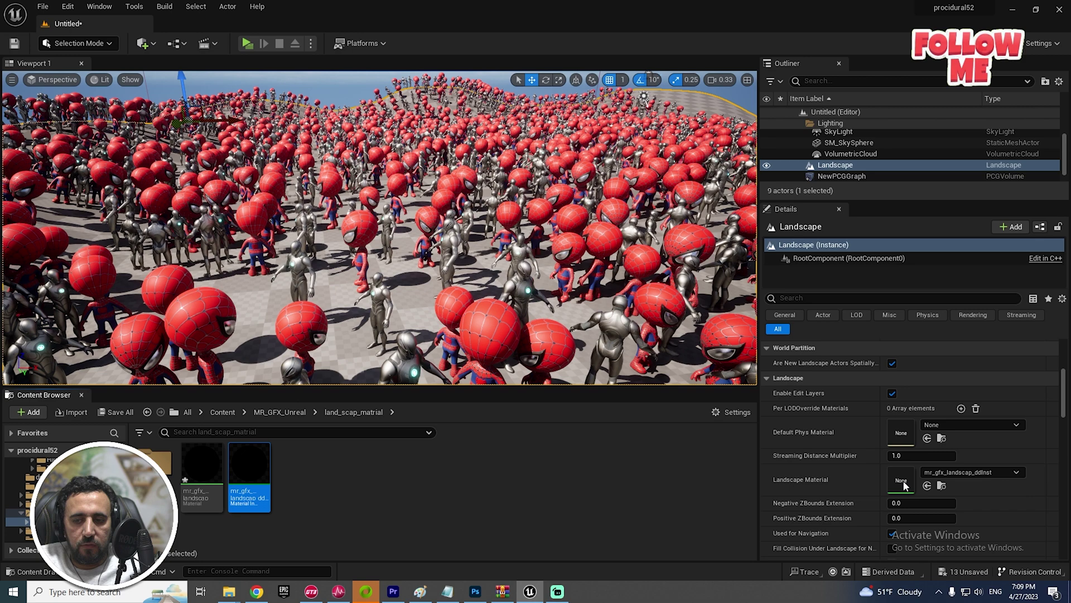
# In Landscape Mode's Paint tools, create and save weight-blended layer info for Mossy_Rocky_Ground.
pyautogui.click(89, 44)
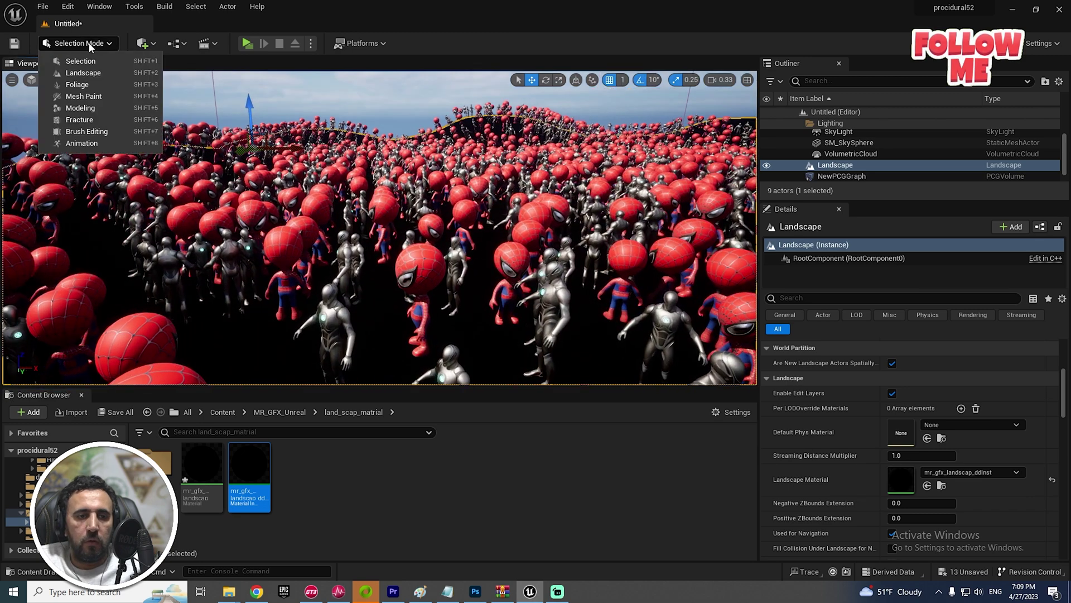
pyautogui.click(83, 73)
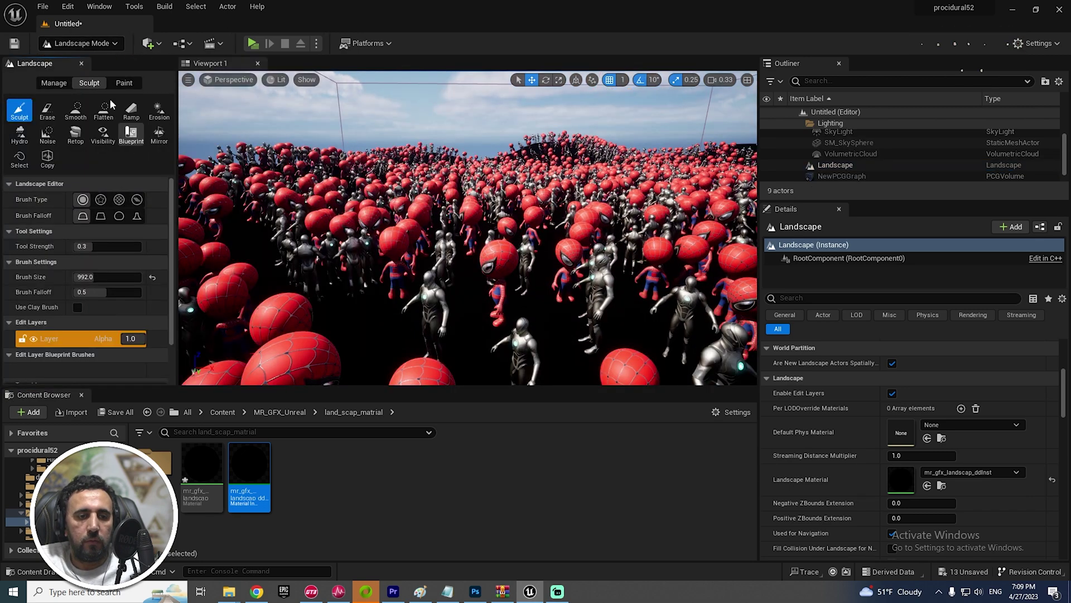
pyautogui.click(124, 83)
pyautogui.scroll(-2, 144, 241)
pyautogui.scroll(-3, 149, 260)
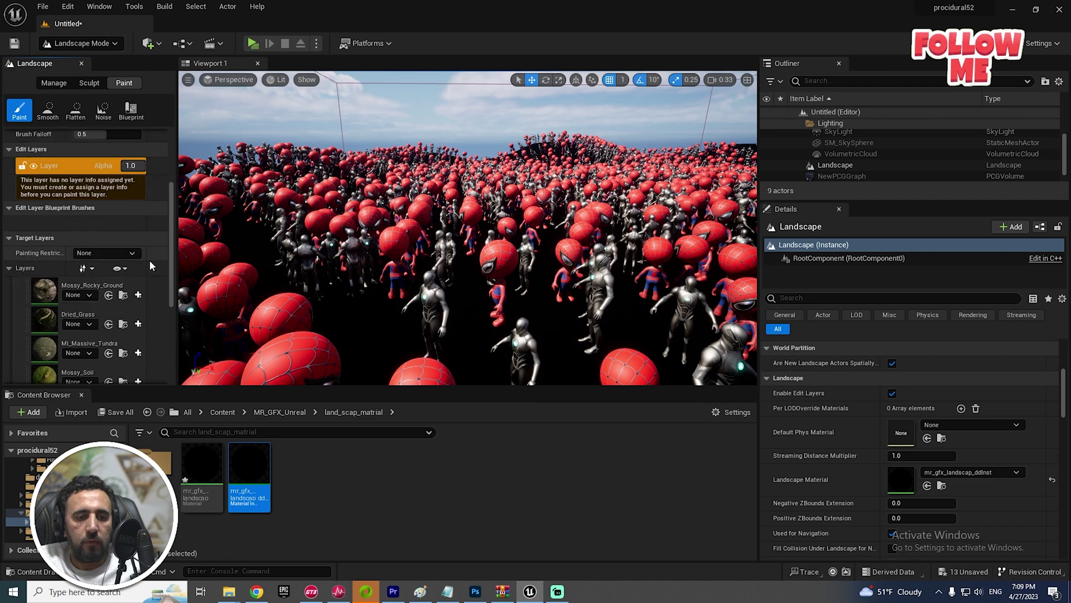
pyautogui.click(138, 295)
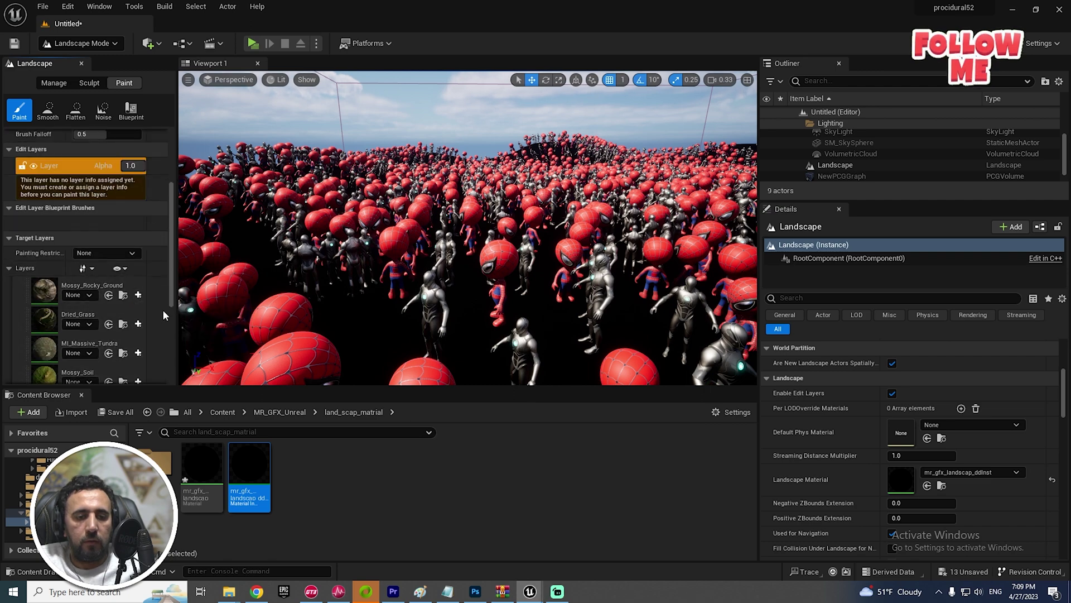
pyautogui.click(163, 310)
pyautogui.click(580, 411)
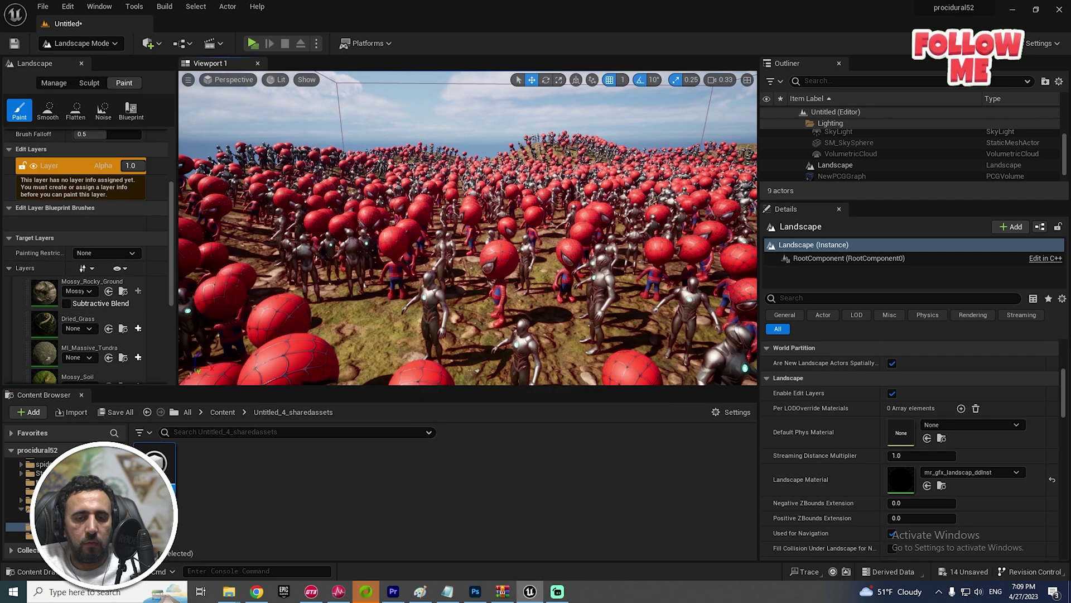
pyautogui.moveTo(468, 229)
pyautogui.mouseDown(button='right')
pyautogui.moveTo(592, 100)
pyautogui.moveTo(526, 96)
pyautogui.mouseUp(button='right')
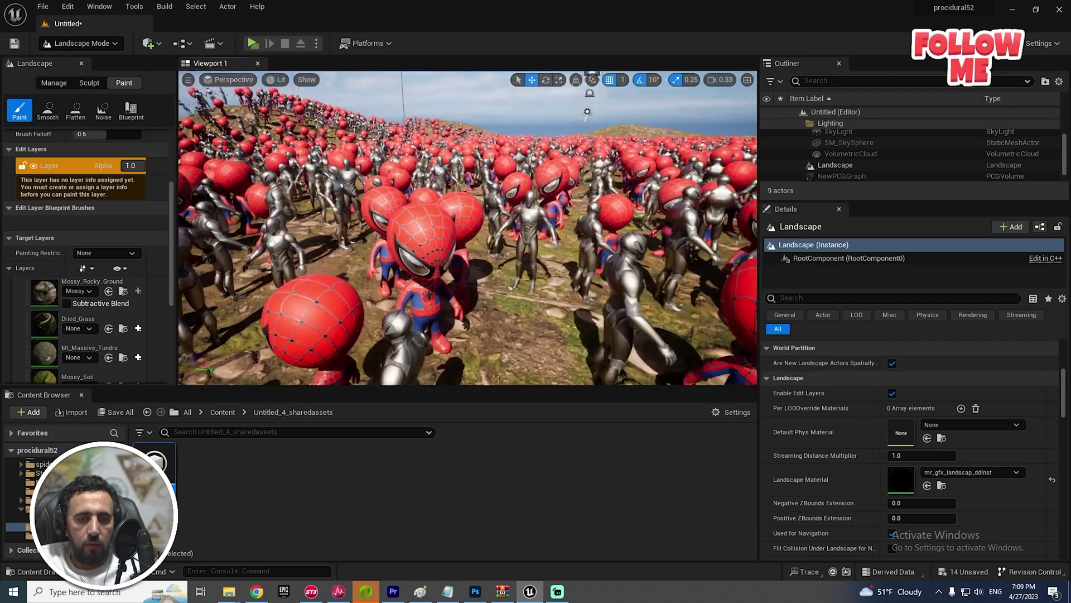